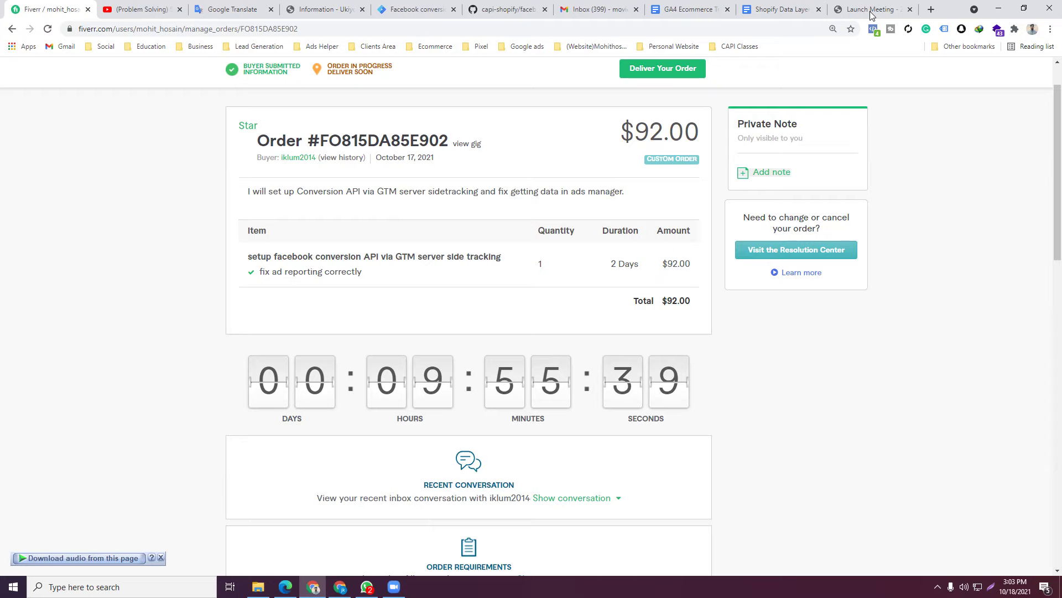
# Switch to the other browser window and open the Ukiyo Lifestyle online store's themes page in the Shopify admin
pyautogui.click(340, 586)
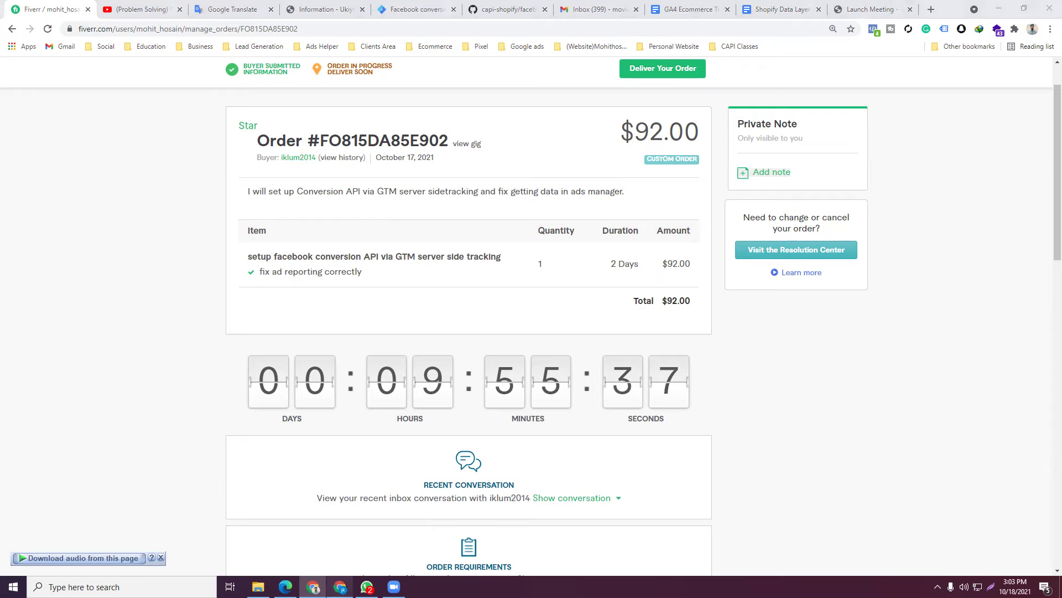
pyautogui.click(321, 10)
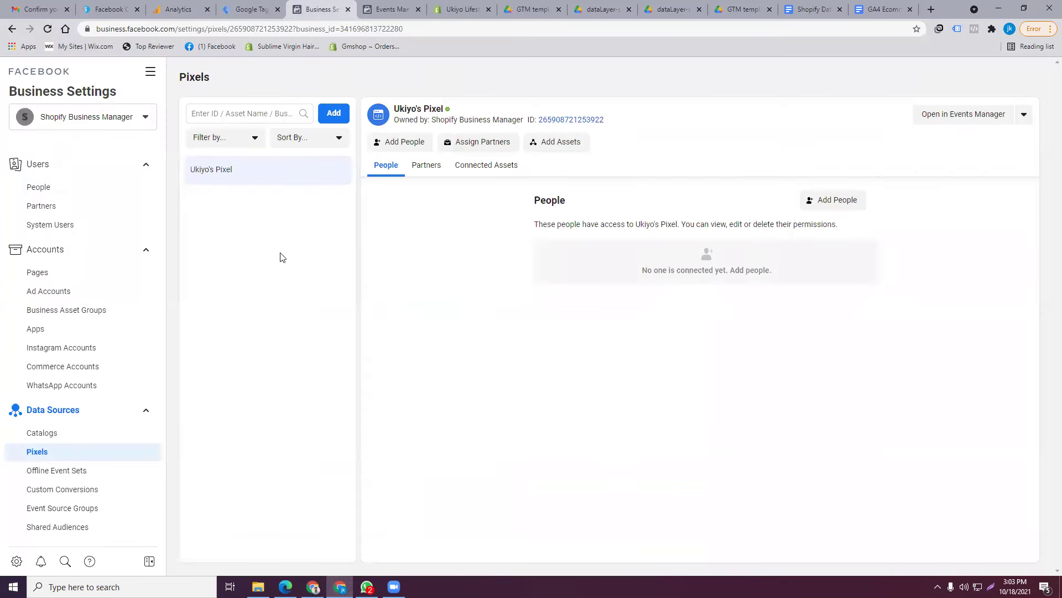
pyautogui.click(408, 9)
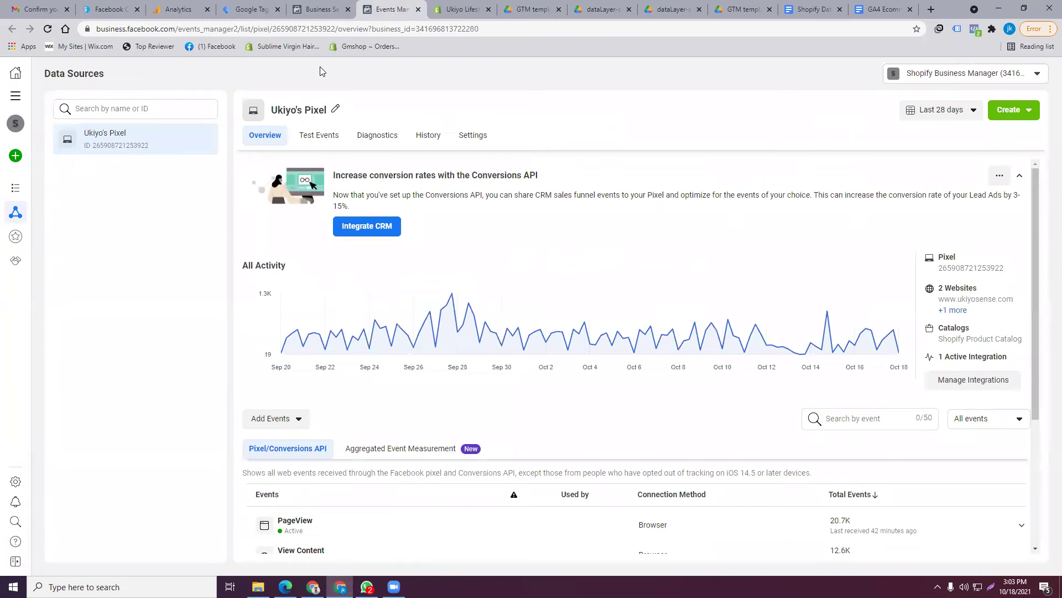
pyautogui.click(481, 10)
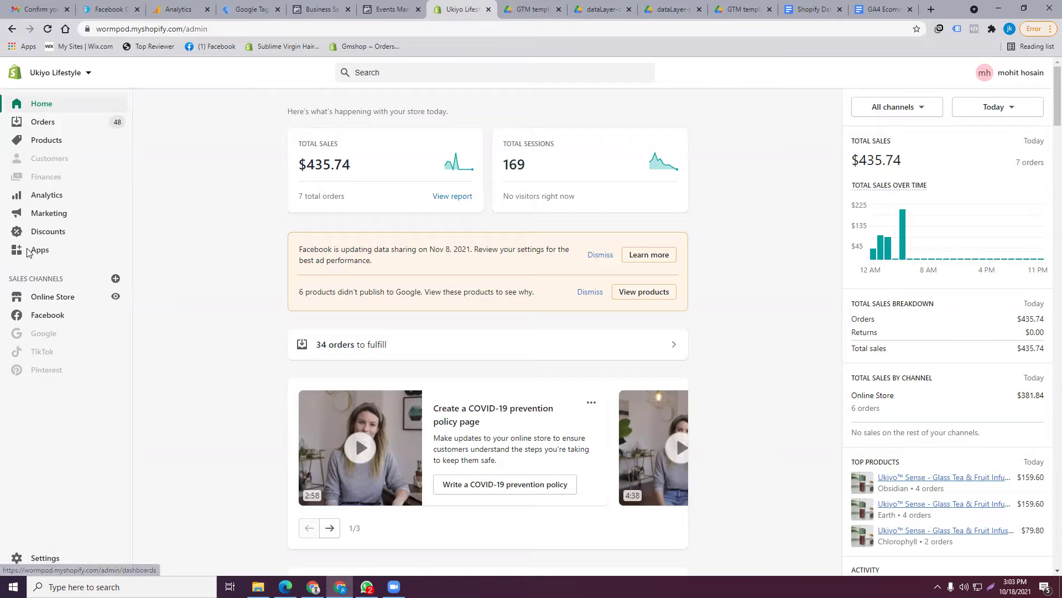
pyautogui.click(65, 297)
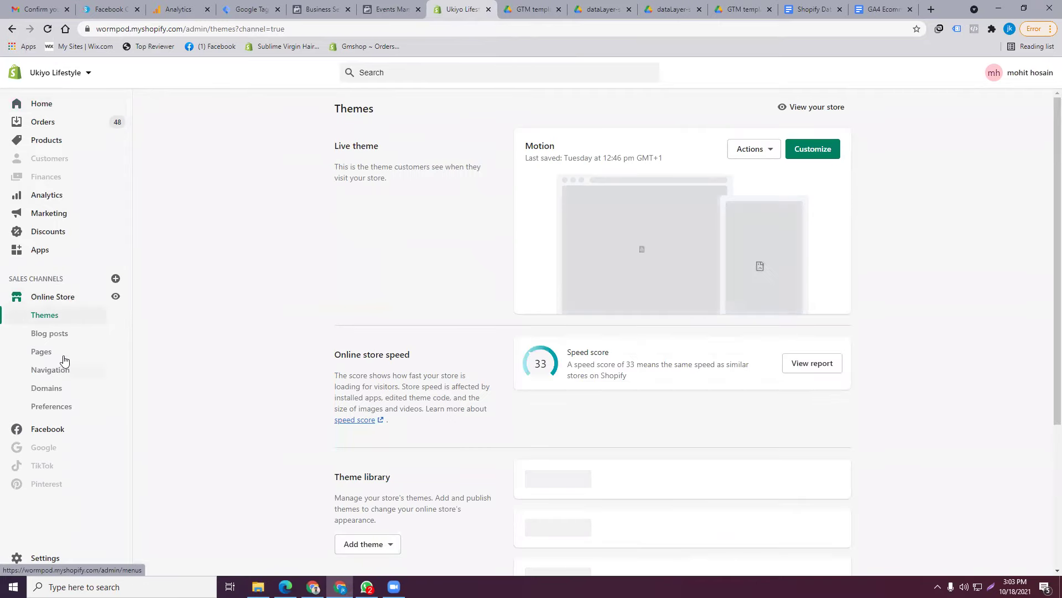
pyautogui.click(394, 10)
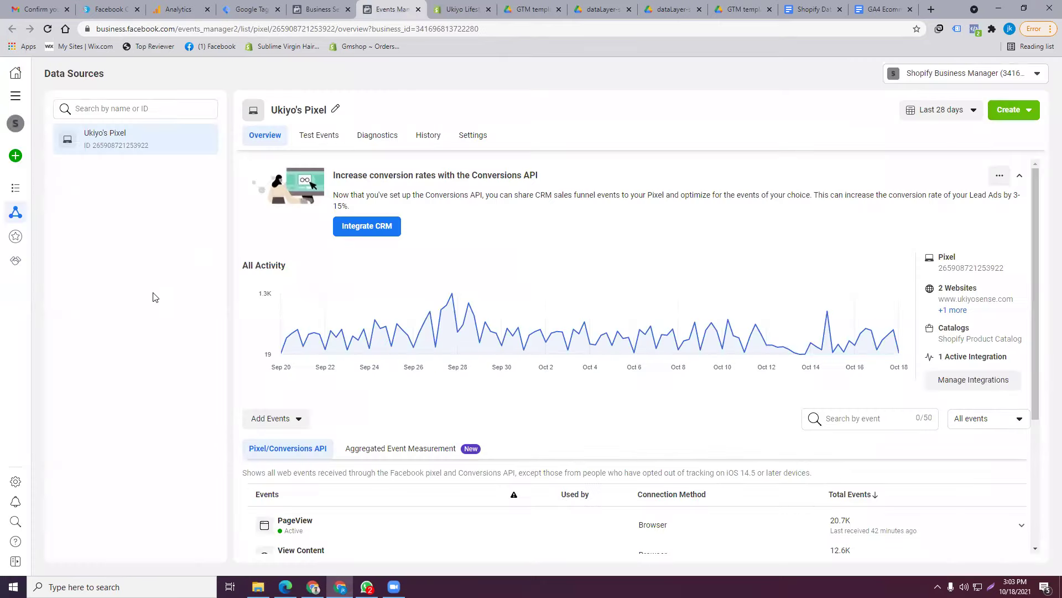
pyautogui.scroll(-4, 575, 376)
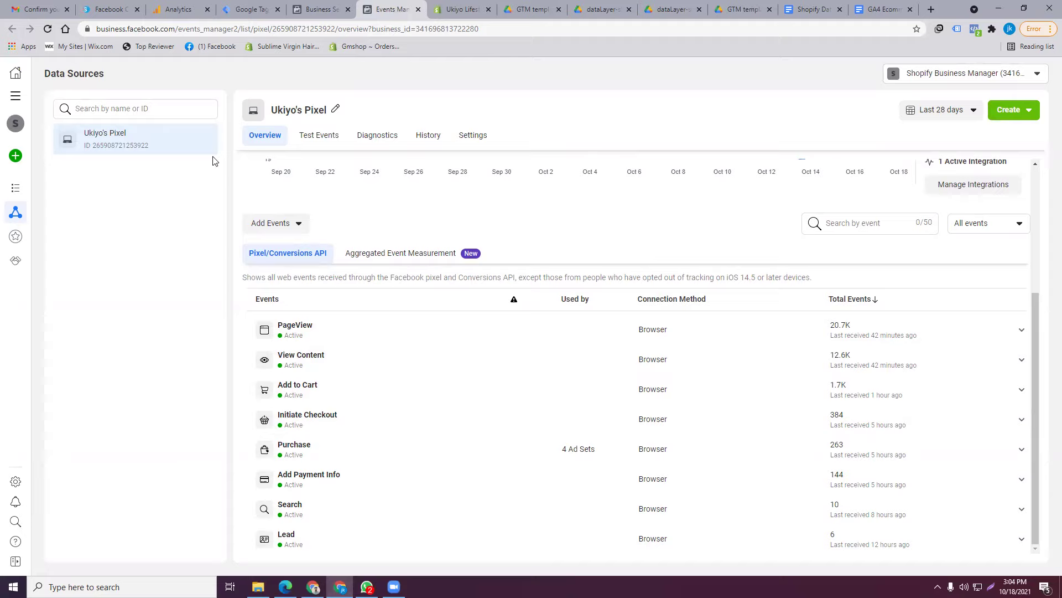
pyautogui.click(16, 96)
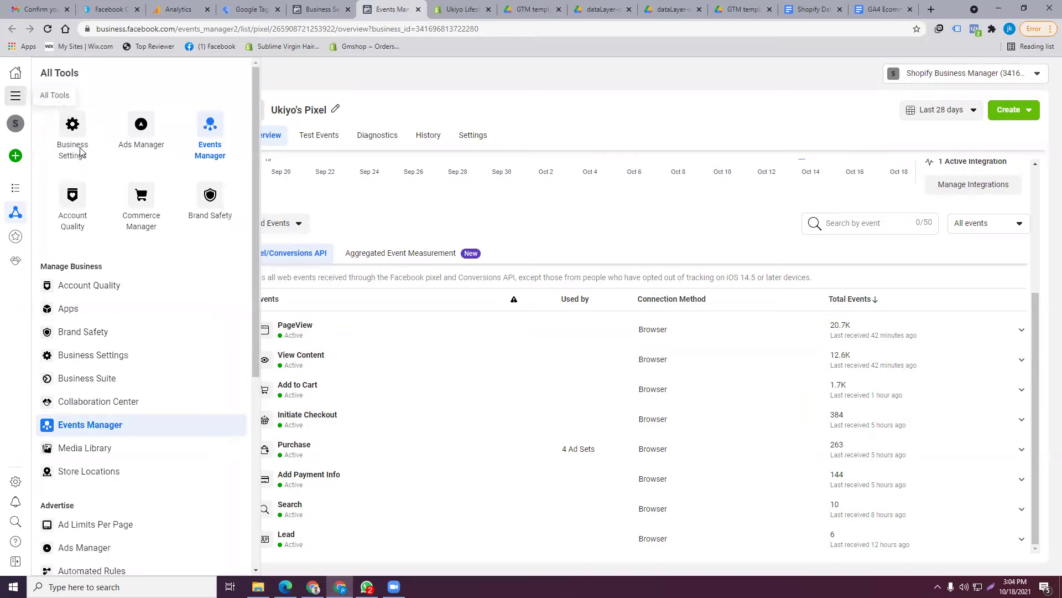
pyautogui.click(392, 192)
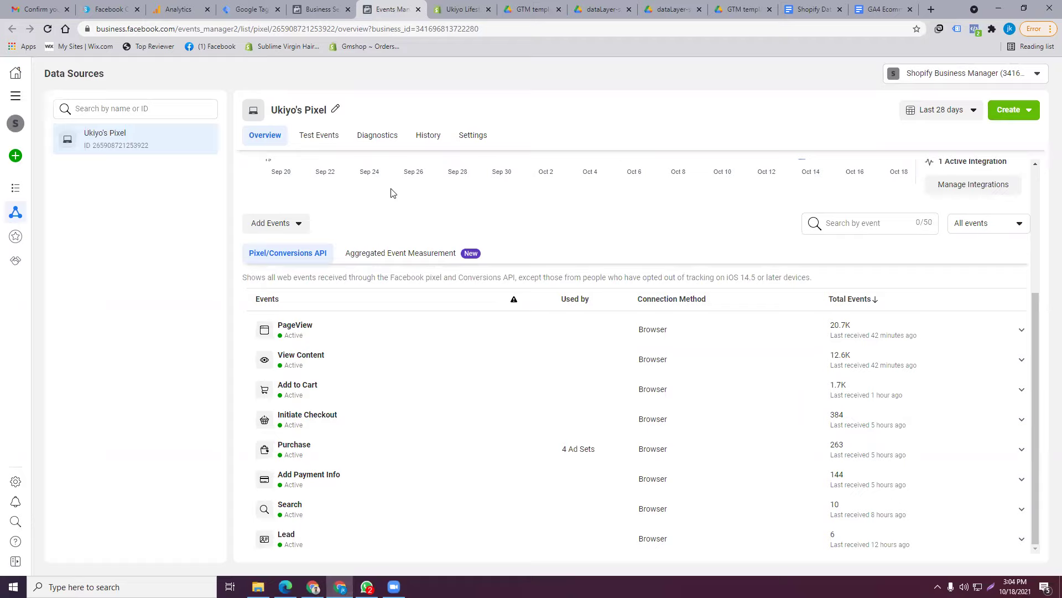
pyautogui.moveTo(569, 305)
pyautogui.click(338, 13)
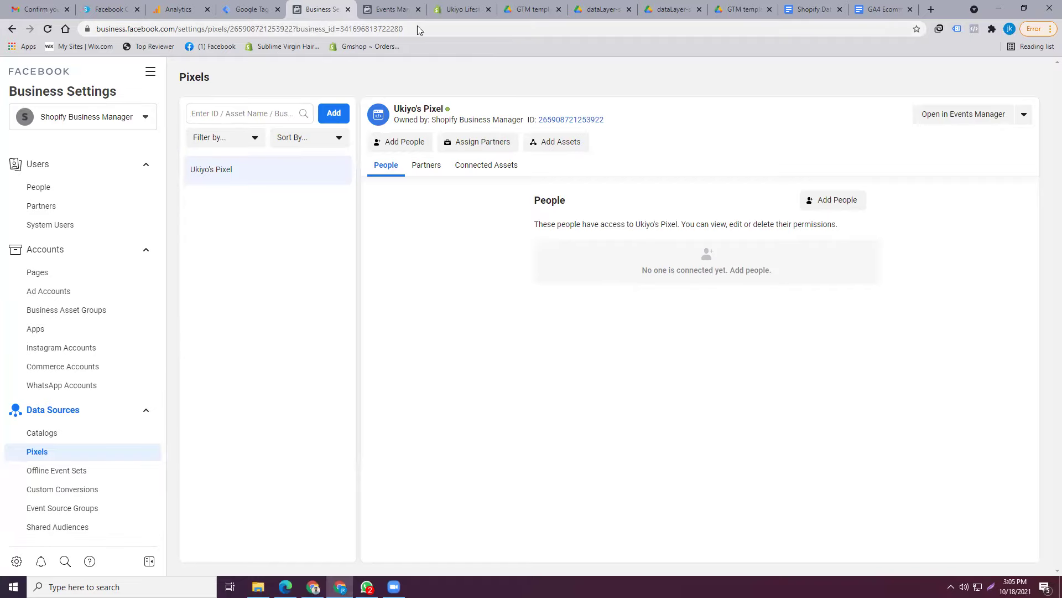
pyautogui.click(242, 11)
pyautogui.moveTo(242, 11); pyautogui.dragTo(244, 12)
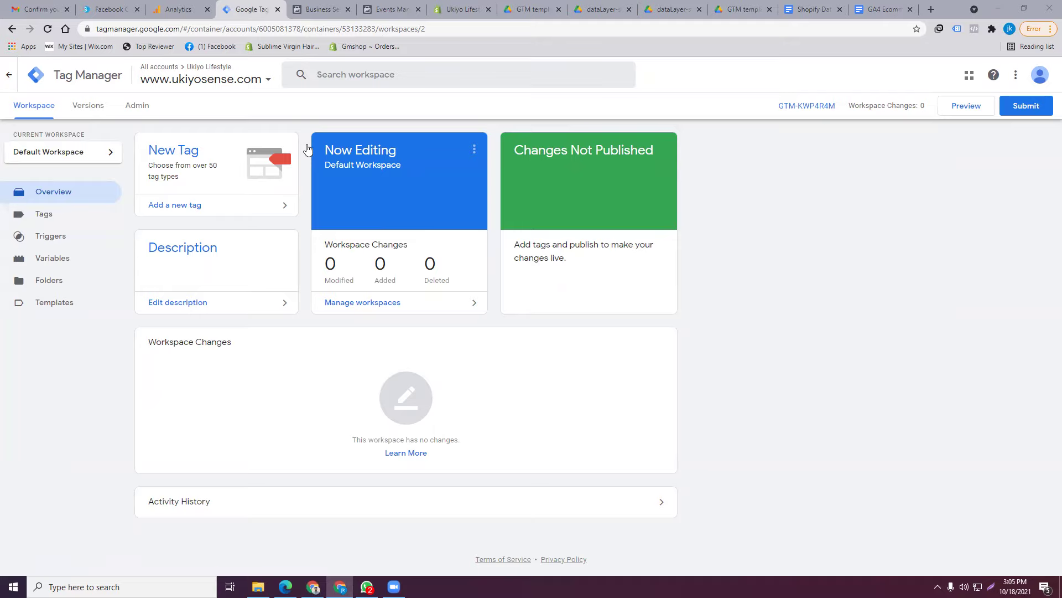
pyautogui.click(93, 220)
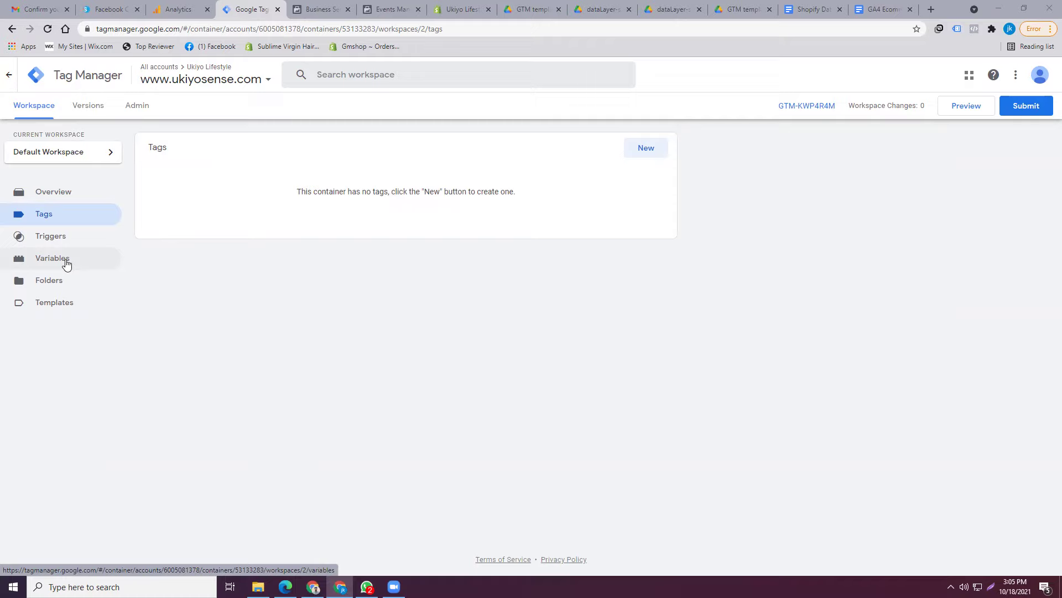
# Set the computer's speaker volume to 56
pyautogui.click(964, 586)
pyautogui.moveTo(967, 560); pyautogui.dragTo(971, 560)
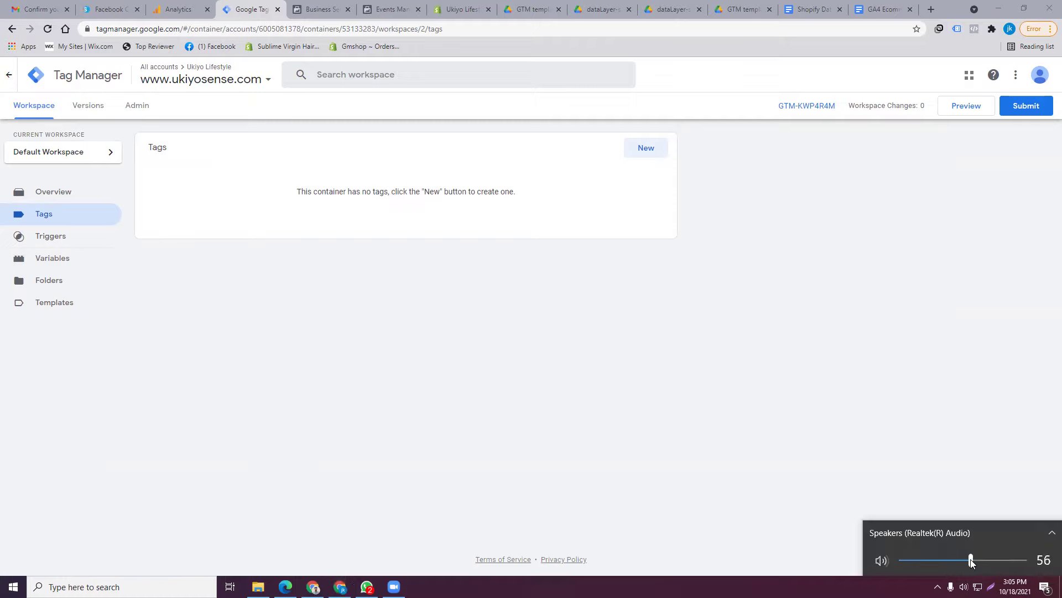
pyautogui.click(642, 356)
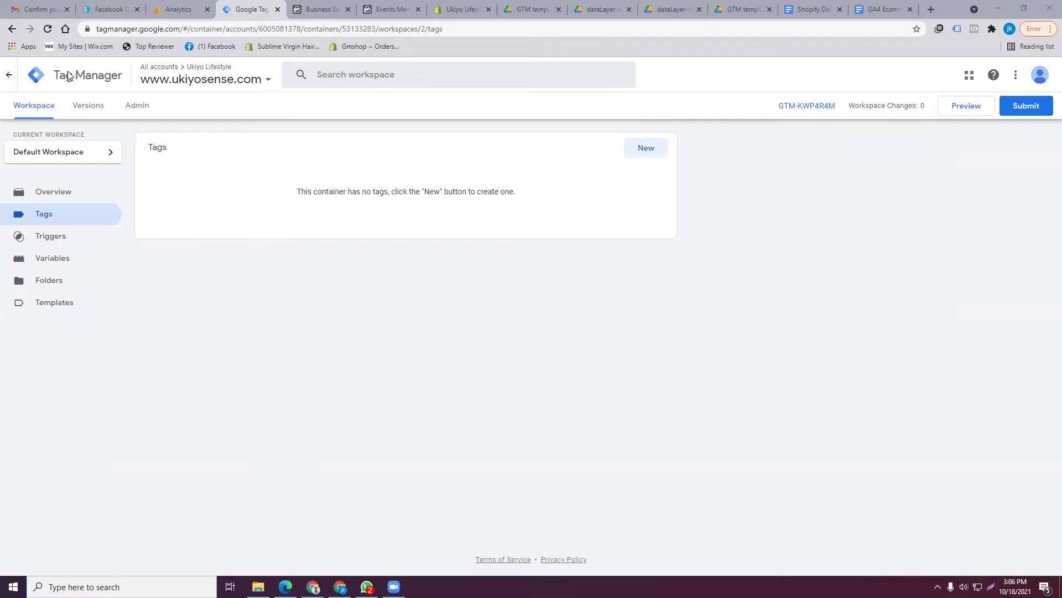
# Copy the container's Google Tag Manager installation snippet for the head section
pyautogui.click(805, 105)
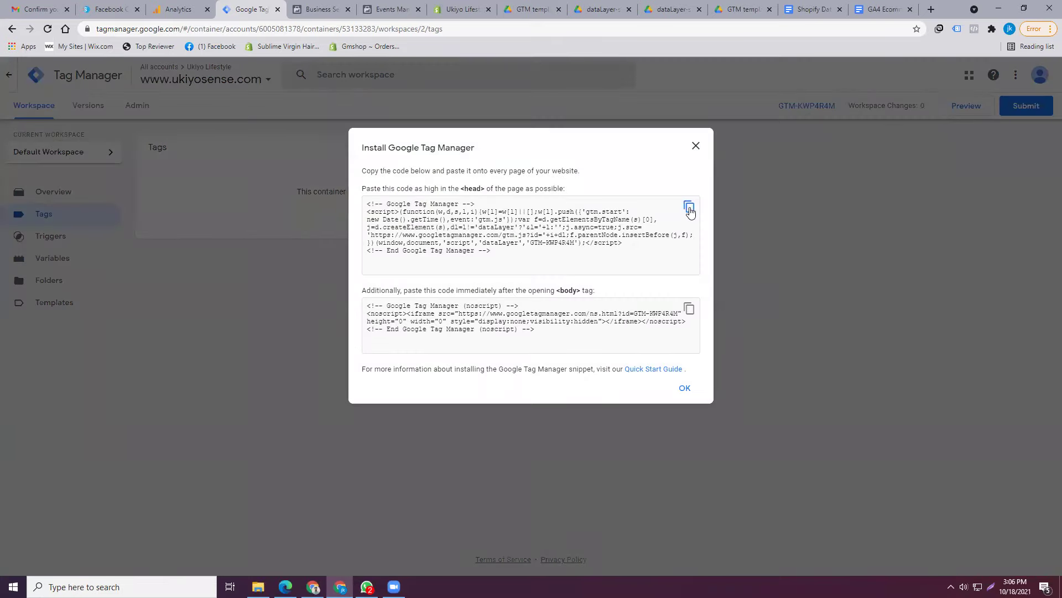
pyautogui.click(689, 208)
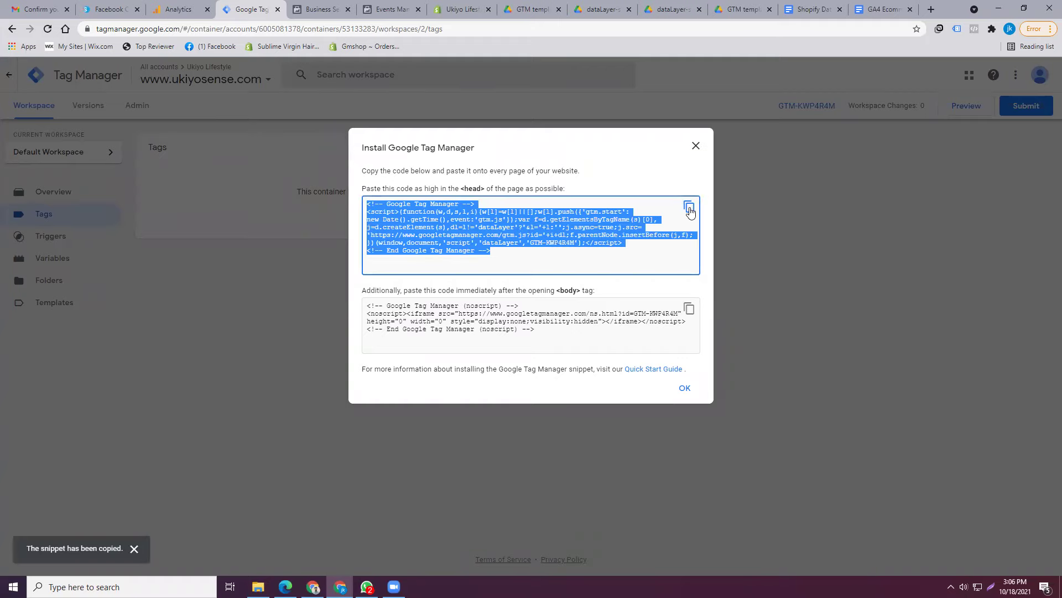
# Open the theme.liquid layout file in the code editor of the store's live Motion theme
pyautogui.click(463, 10)
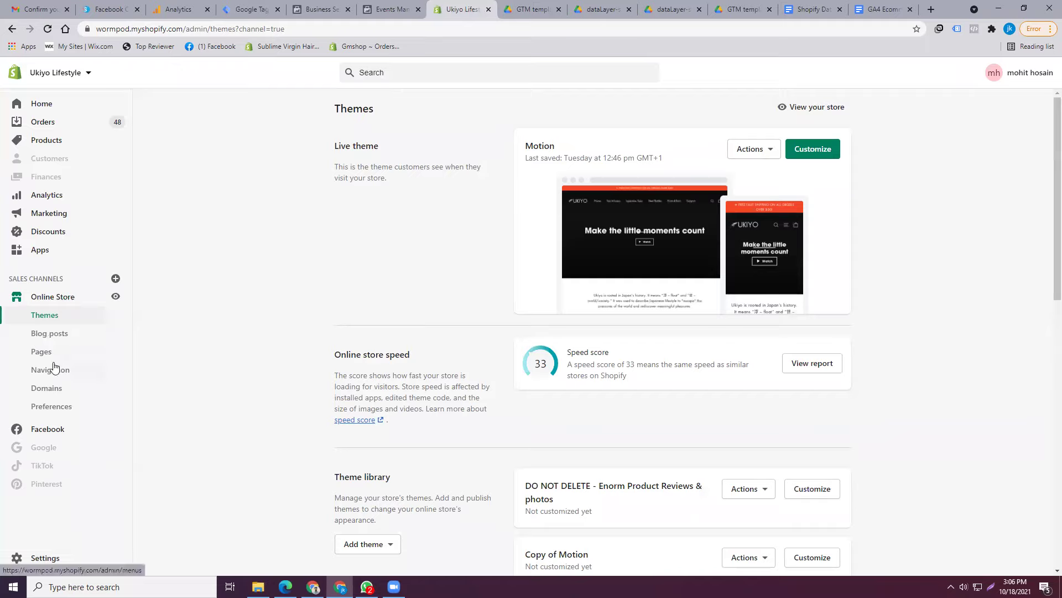
pyautogui.click(769, 149)
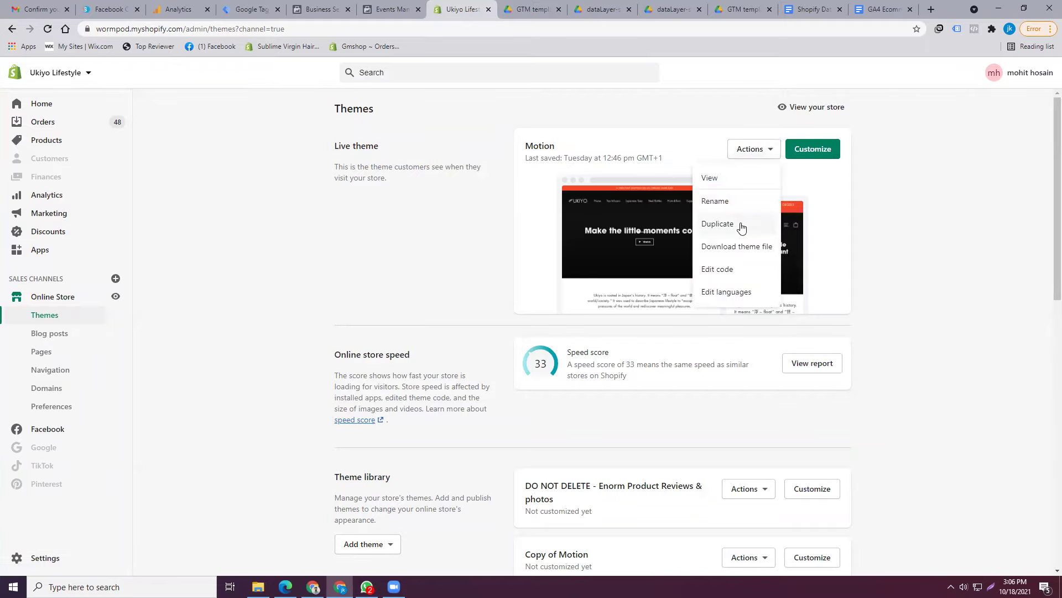
pyautogui.click(722, 270)
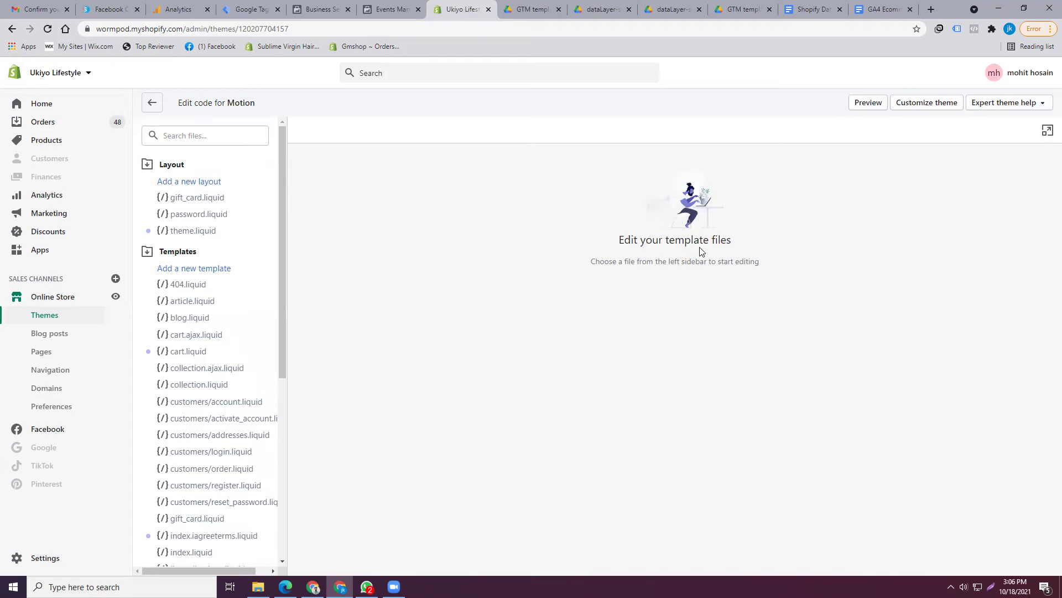
pyautogui.click(194, 230)
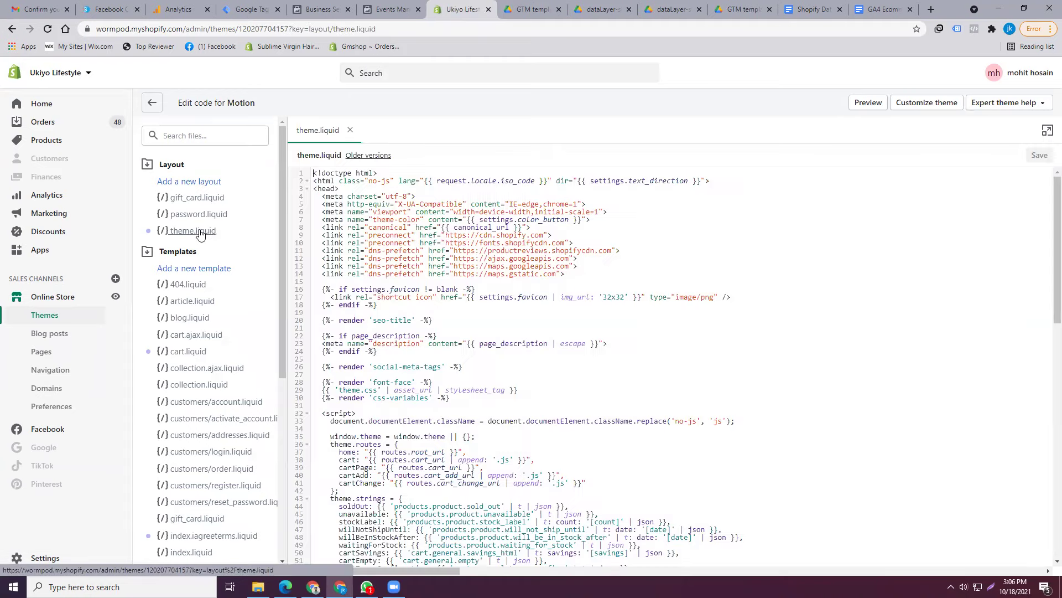
# Add blank lines below the opening head tag, paste the Google Tag Manager snippet there, and save theme.liquid
pyautogui.click(350, 189)
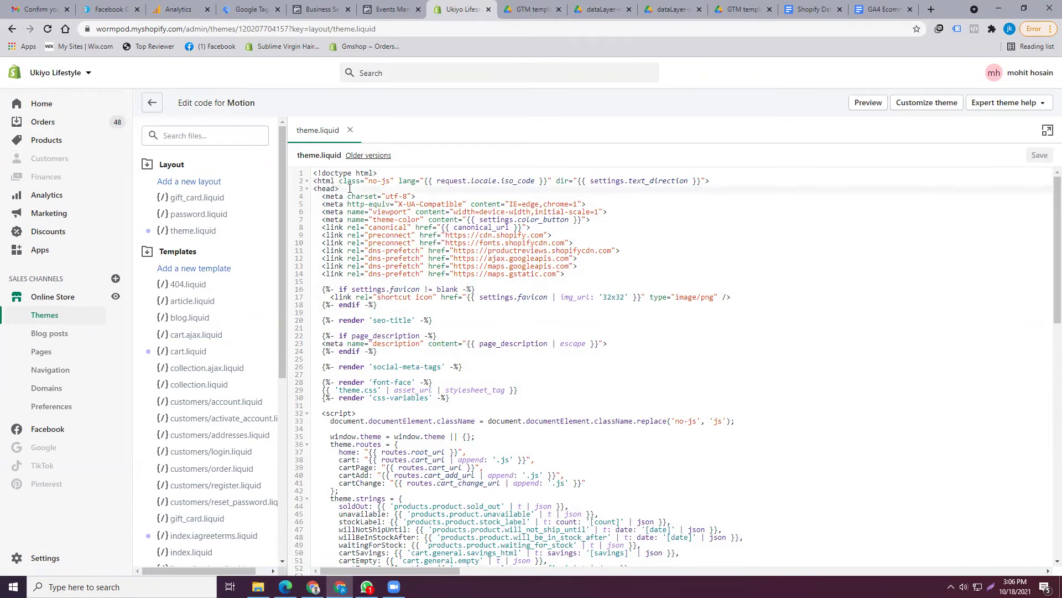
pyautogui.press('Return')
pyautogui.press('Return')
pyautogui.press('Return')
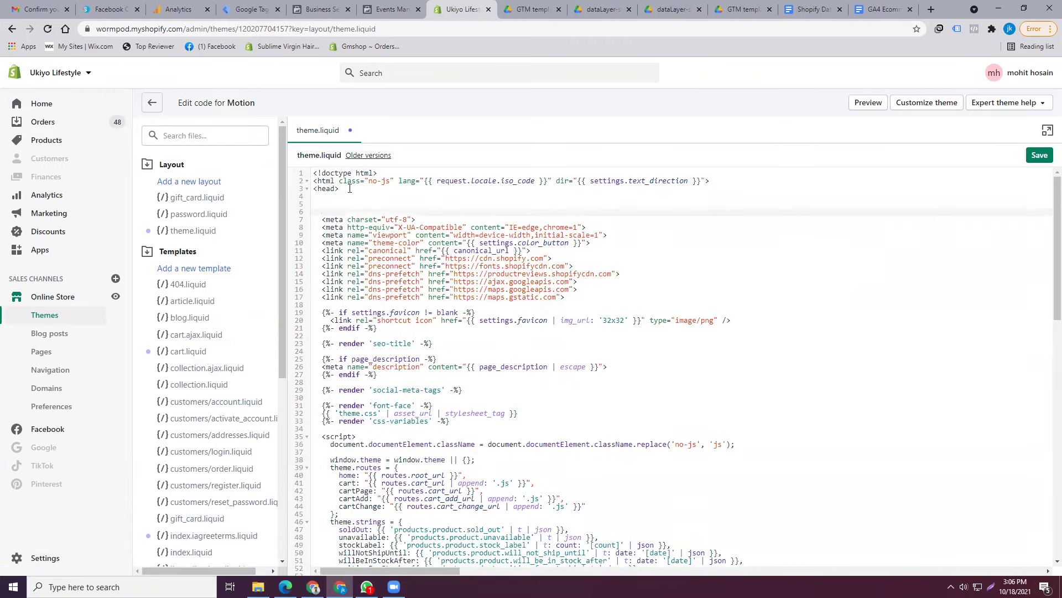
pyautogui.press('Return')
pyautogui.press('Return')
pyautogui.press('Return')
pyautogui.press('Return')
pyautogui.press('Return')
pyautogui.press('Return')
pyautogui.press('Return')
pyautogui.press('Return')
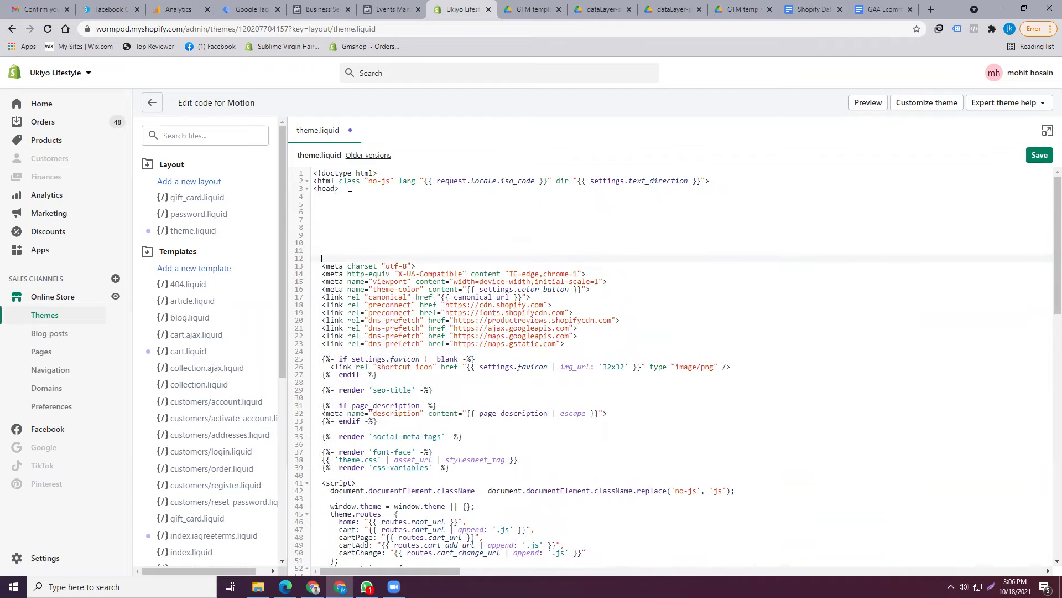
pyautogui.press('Return')
pyautogui.press('Return')
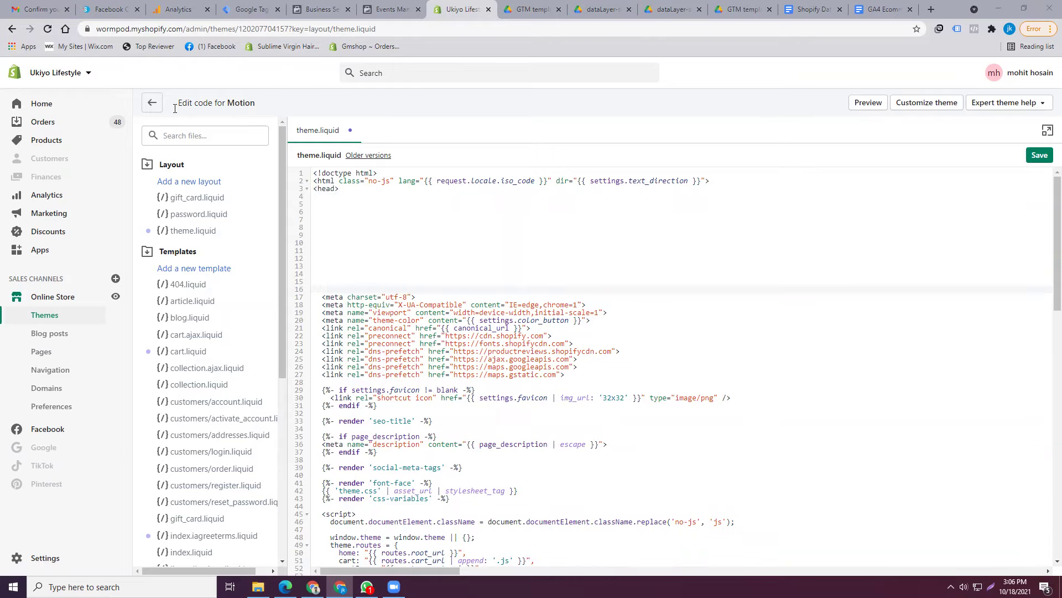
pyautogui.click(334, 220)
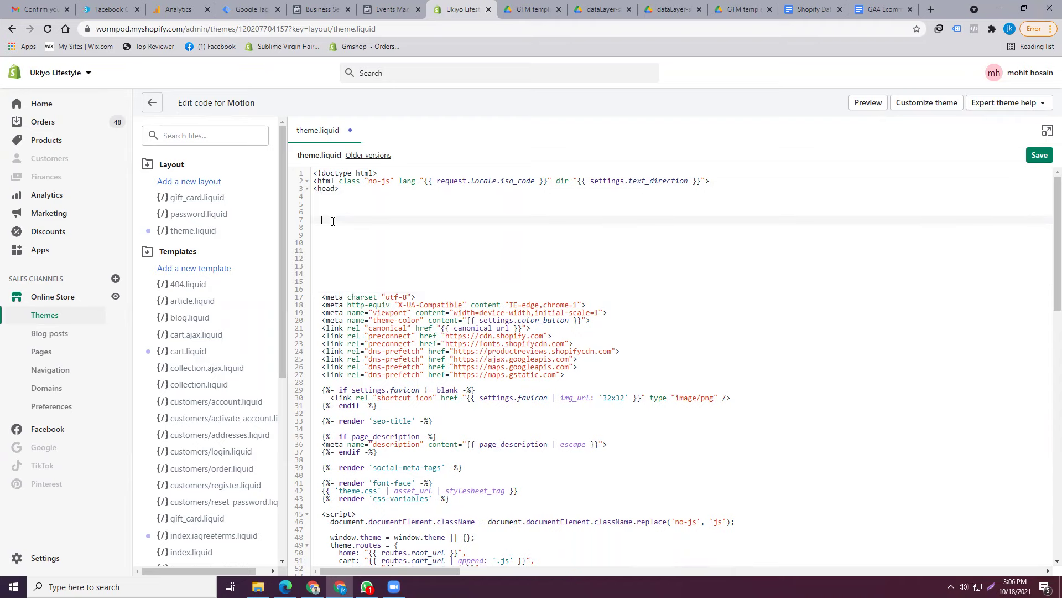
pyautogui.hotkey('ctrl', 'v')
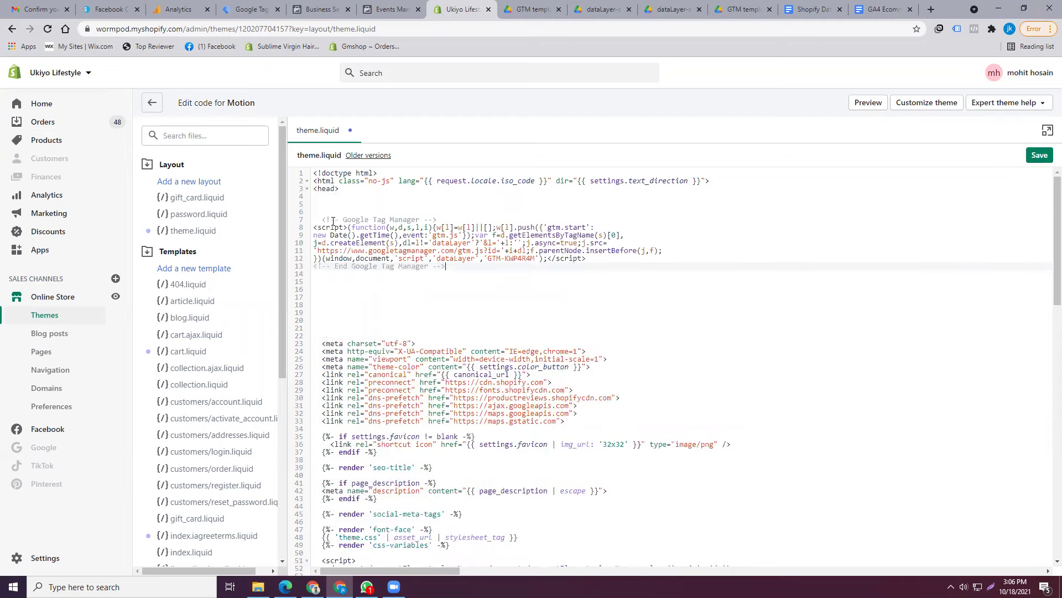
pyautogui.click(1038, 157)
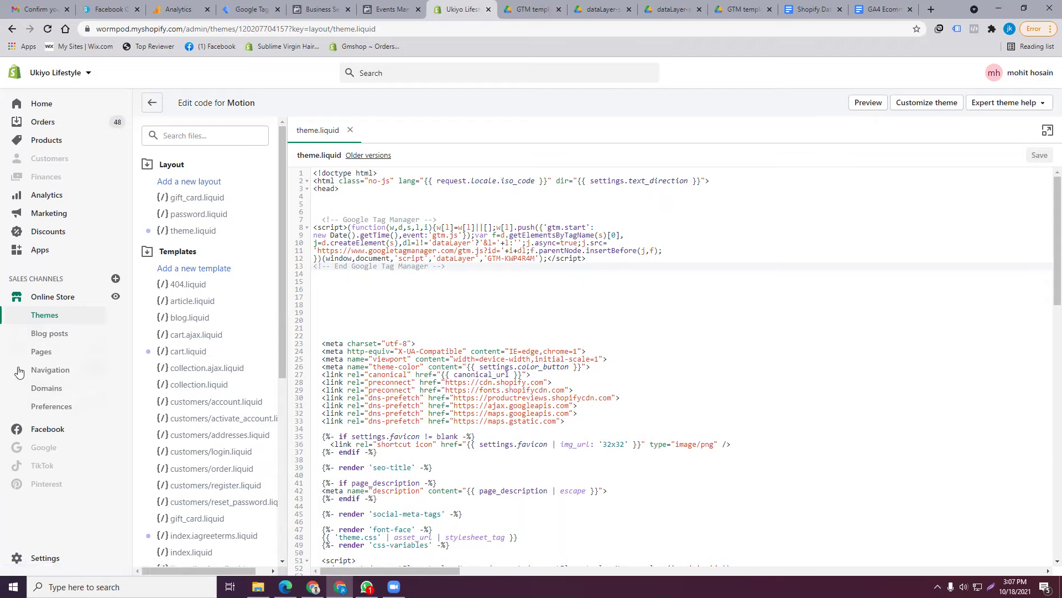
# Open the store's Checkout settings and examine the additional scripts for the order status page
pyautogui.click(45, 560)
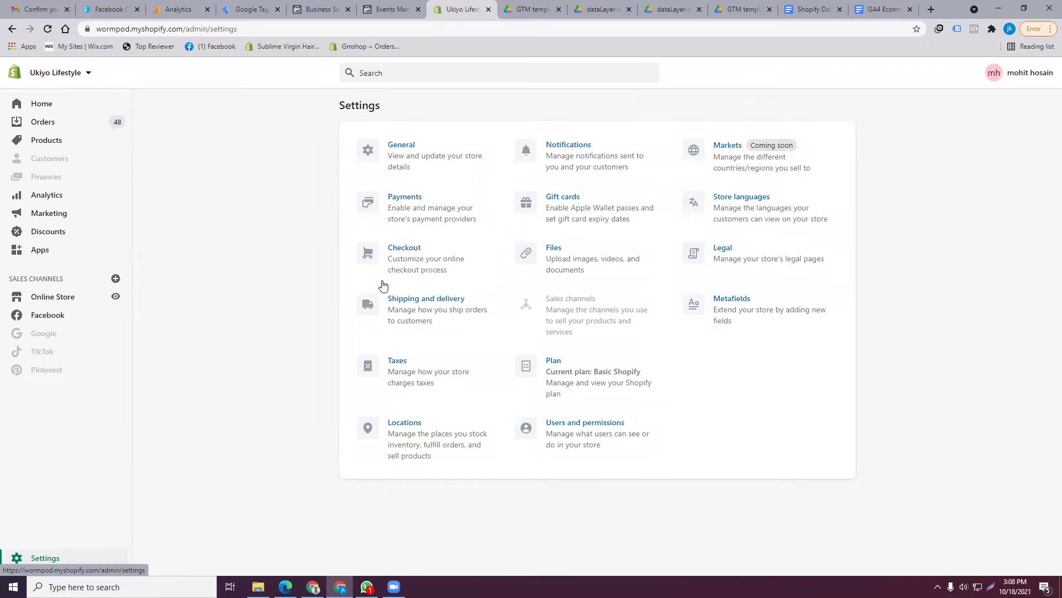
pyautogui.moveTo(672, 203); pyautogui.dragTo(635, 202)
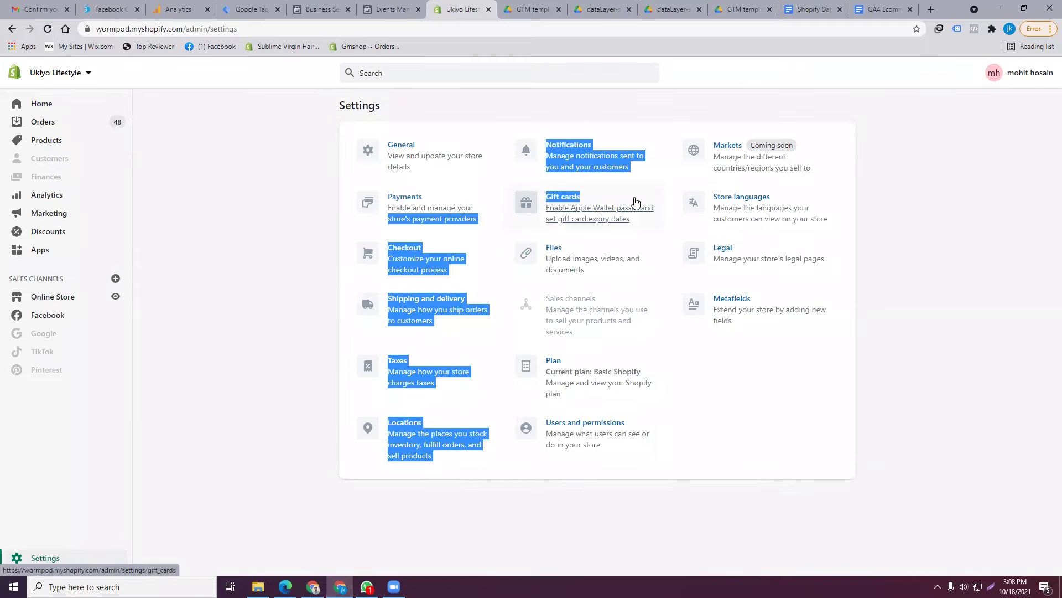
pyautogui.click(407, 251)
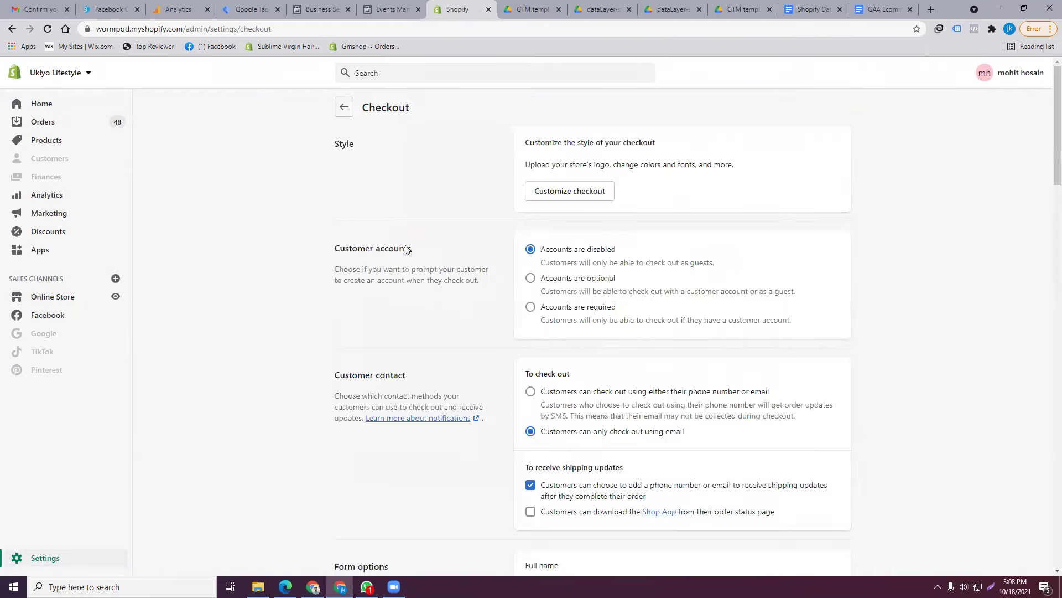
pyautogui.scroll(-10, 748, 260)
pyautogui.scroll(-5, 748, 260)
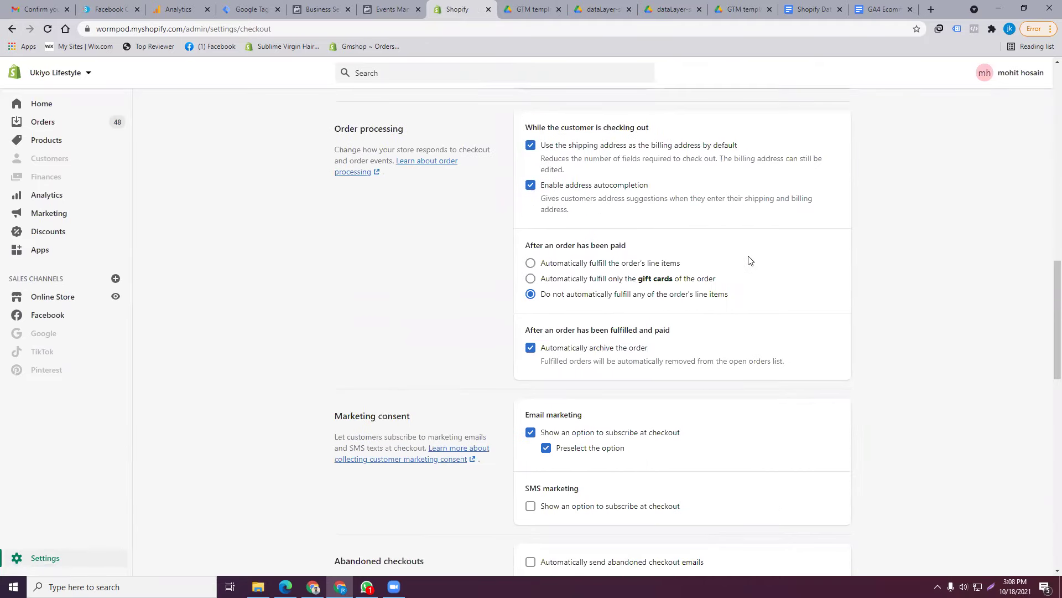
pyautogui.scroll(-10, 750, 260)
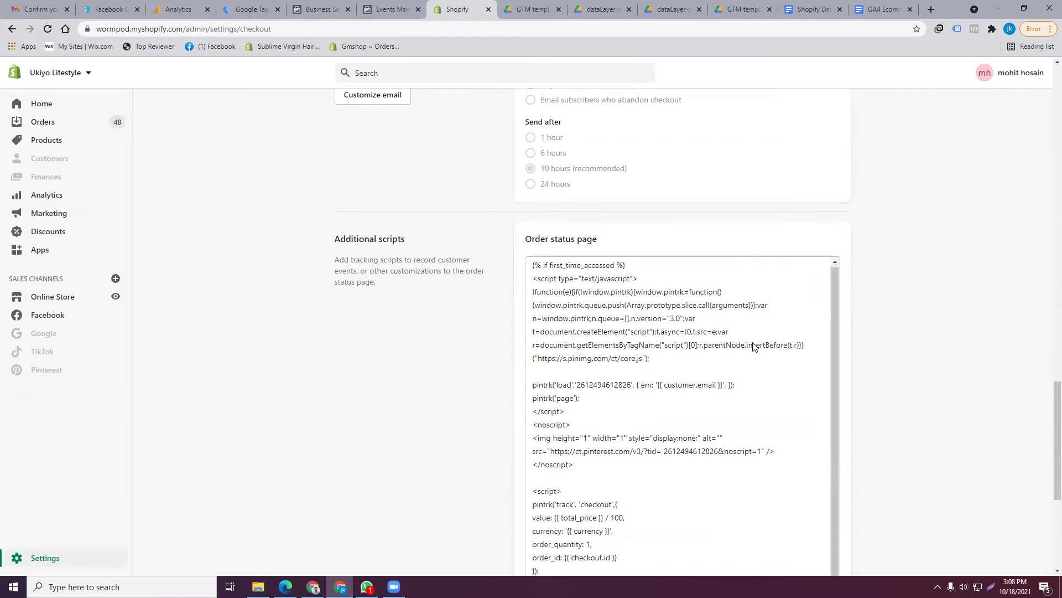
pyautogui.scroll(-4, 752, 338)
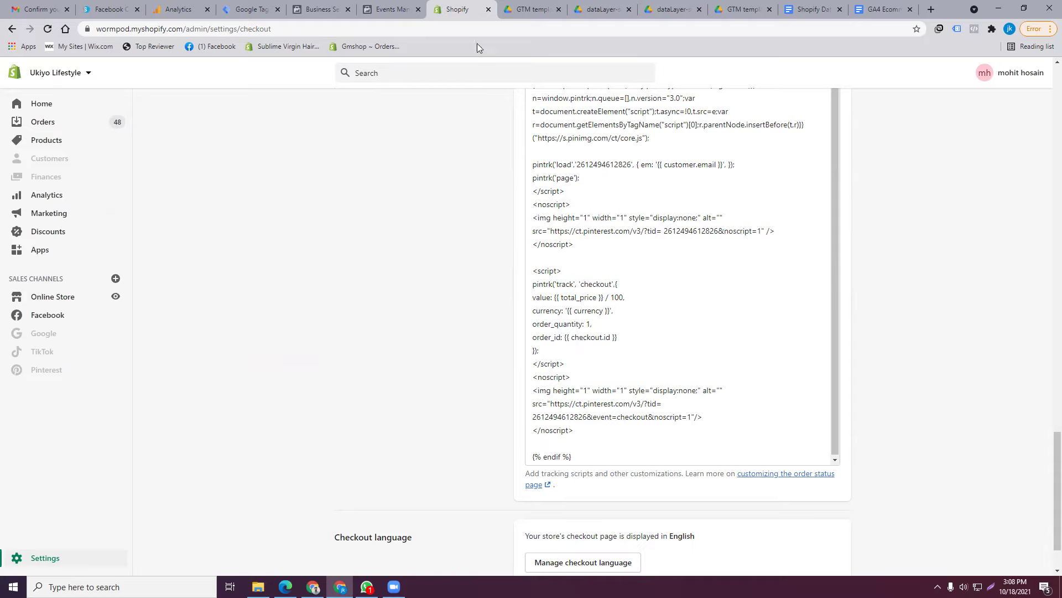
pyautogui.scroll(2, 477, 44)
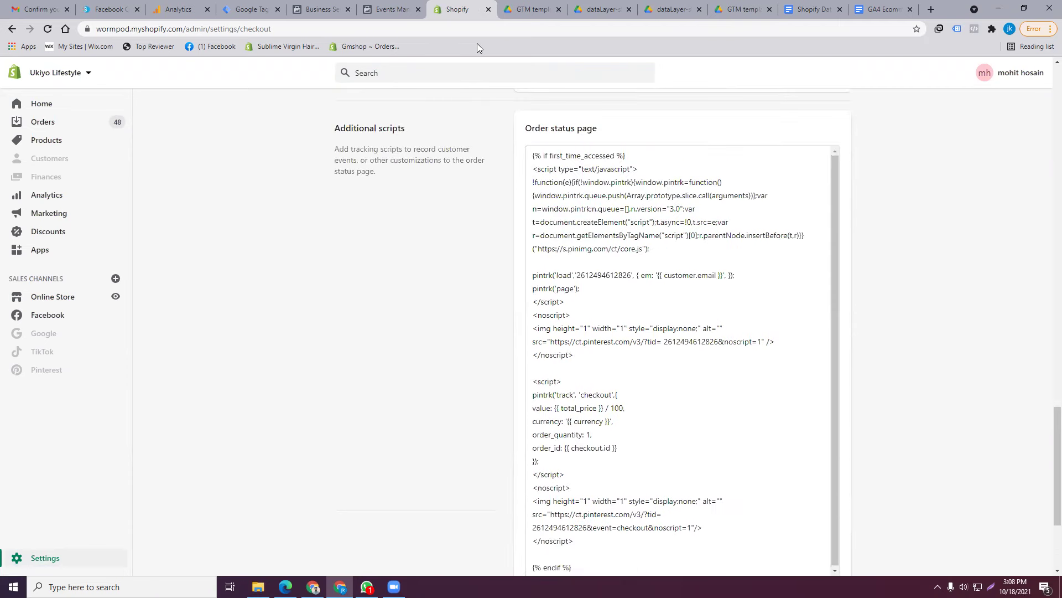
pyautogui.scroll(6, 161, 114)
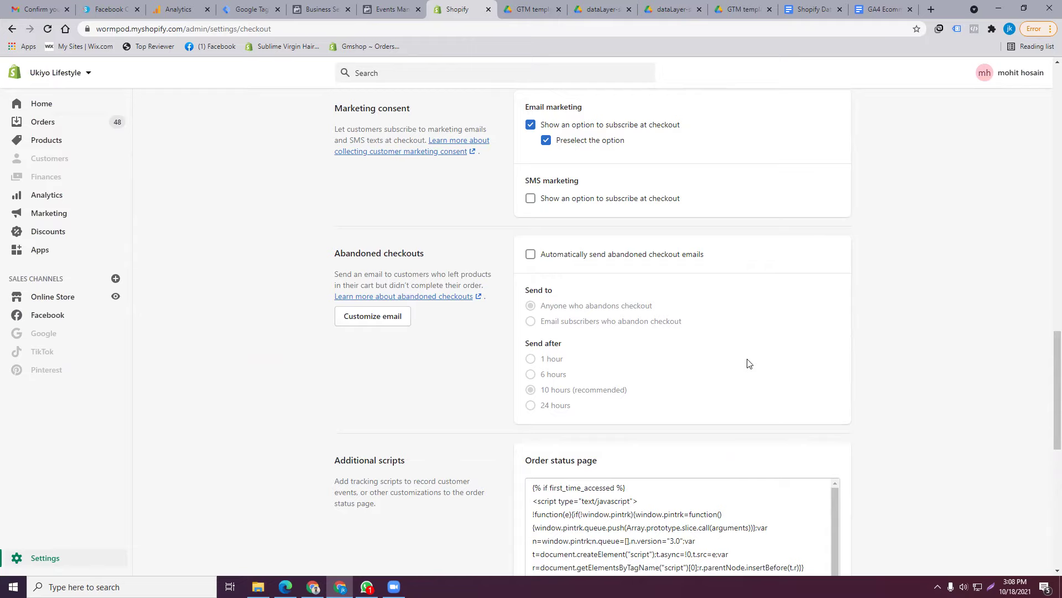
# Review the existing Pinterest tracking script for the order status page through its closing endif tag
pyautogui.scroll(-1, 749, 363)
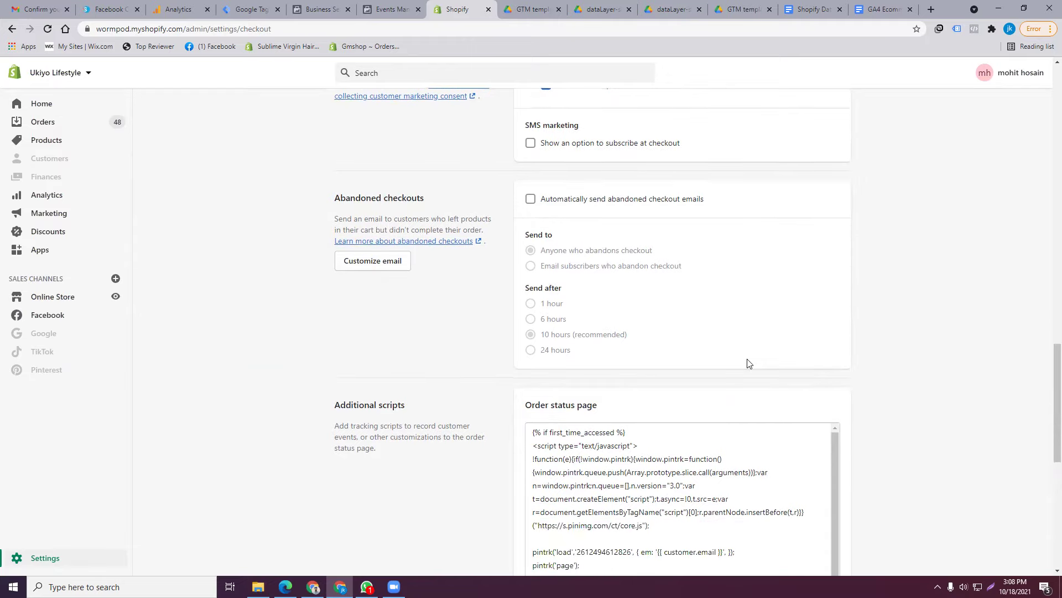
pyautogui.scroll(-2, 747, 363)
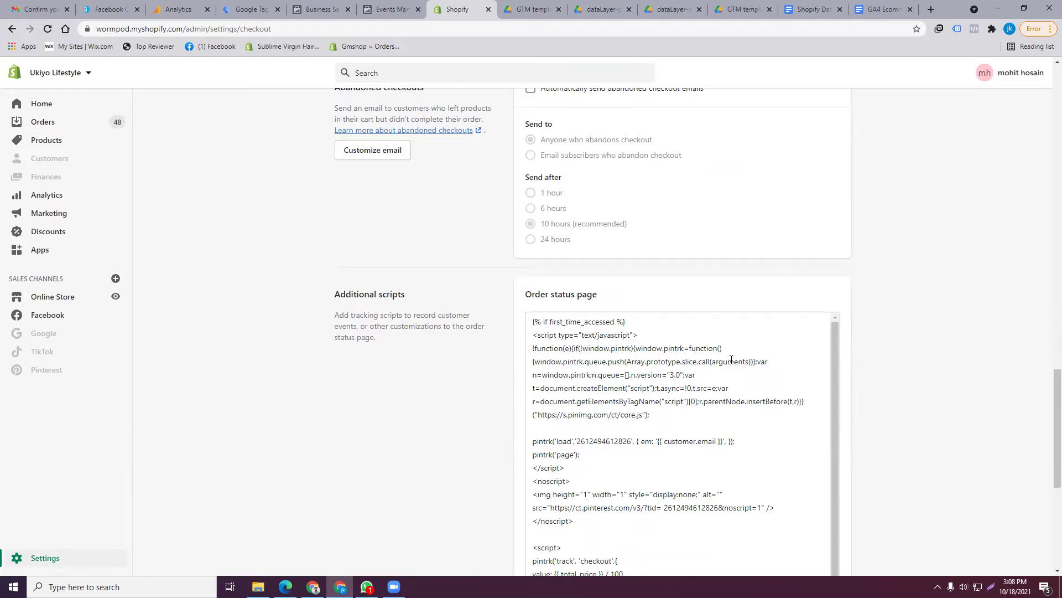
pyautogui.click(530, 321)
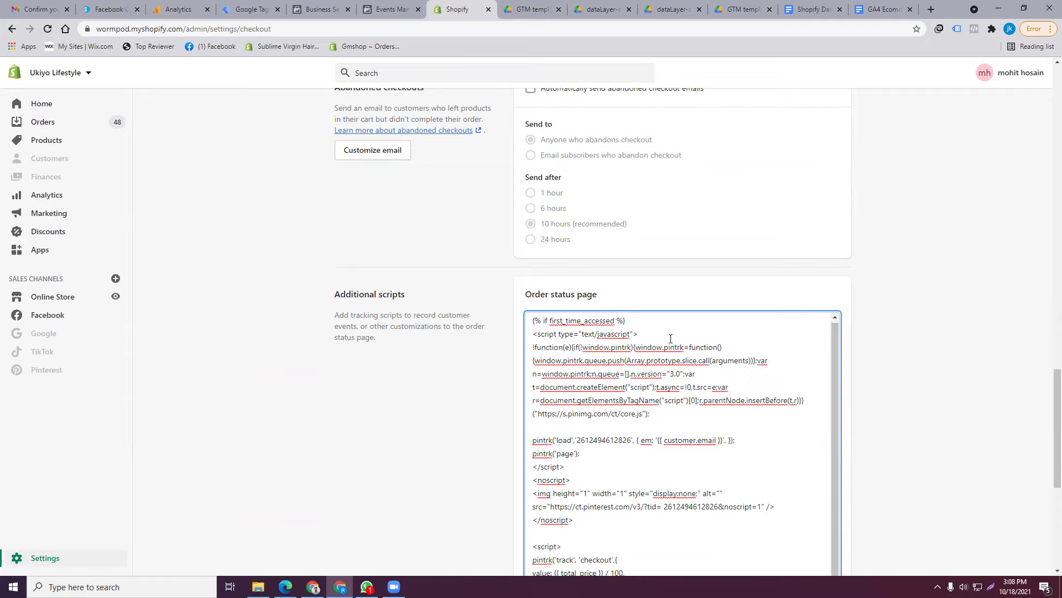
pyautogui.scroll(-4, 978, 365)
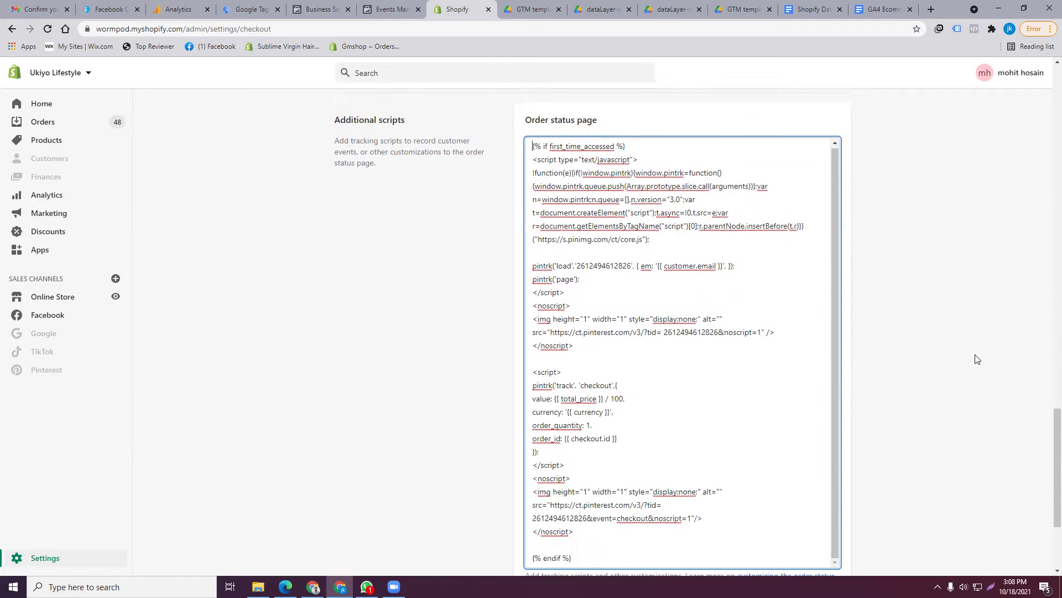
pyautogui.scroll(-3, 746, 344)
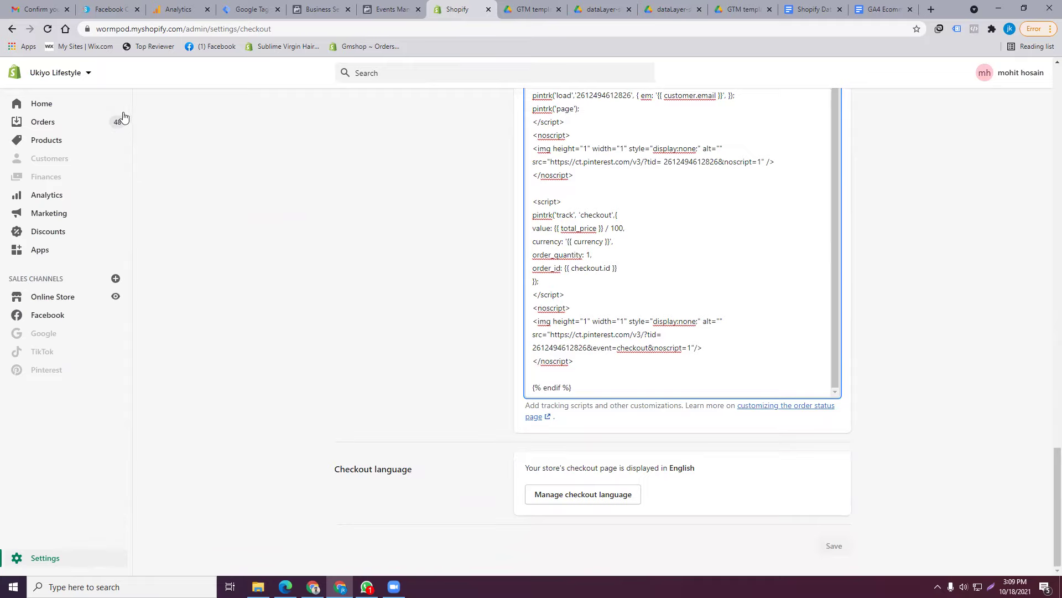
pyautogui.moveTo(199, 128); pyautogui.dragTo(265, 153)
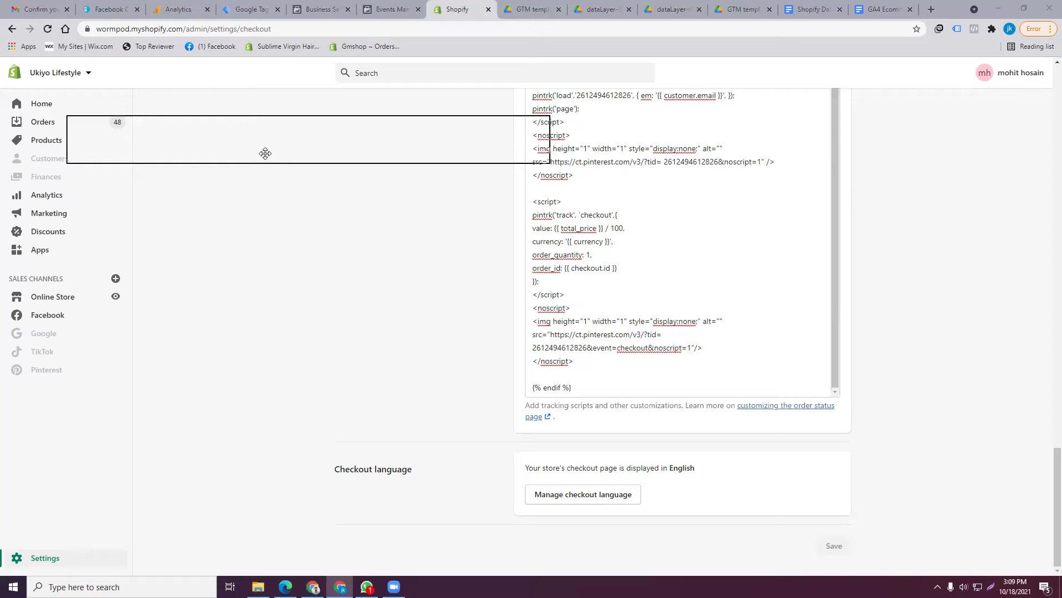
pyautogui.moveTo(265, 153); pyautogui.dragTo(265, 153)
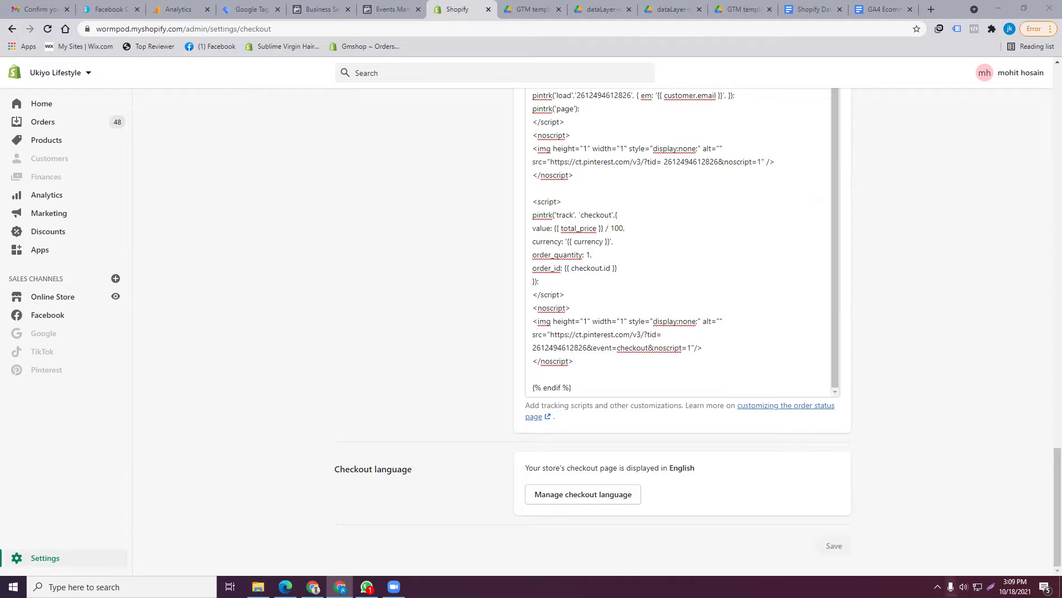
# Mute the computer's speakers
pyautogui.click(963, 586)
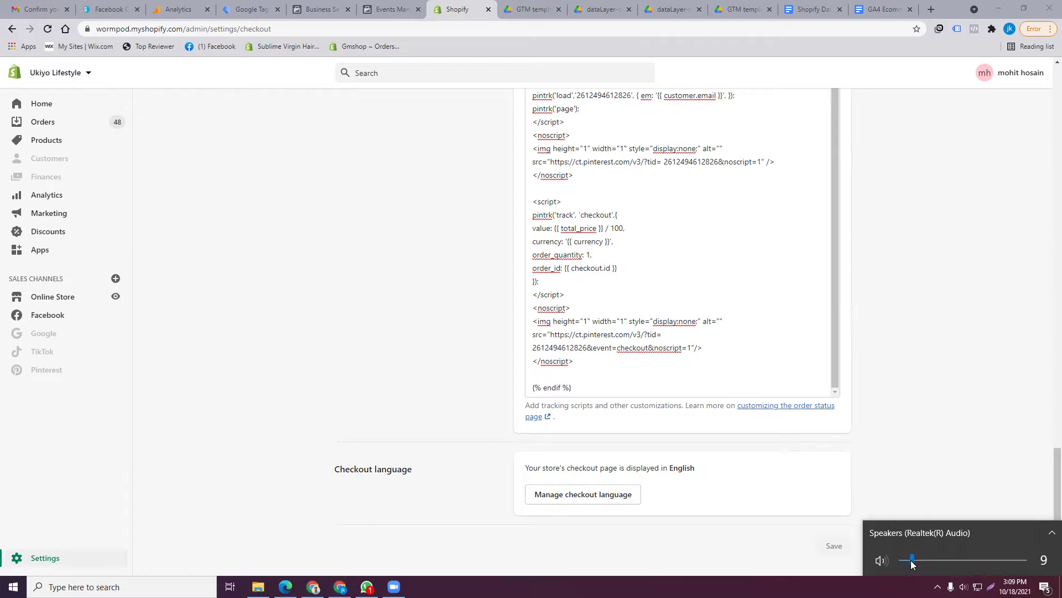
pyautogui.moveTo(920, 555); pyautogui.dragTo(901, 557)
pyautogui.click(356, 317)
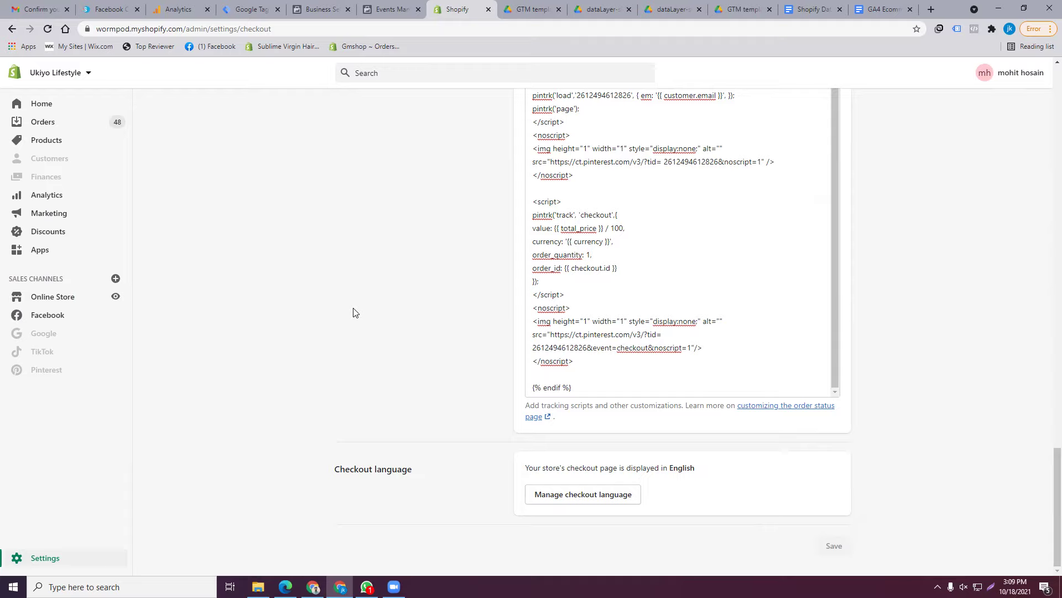
# Copy the entire existing script from the order status page's additional scripts
pyautogui.click(589, 154)
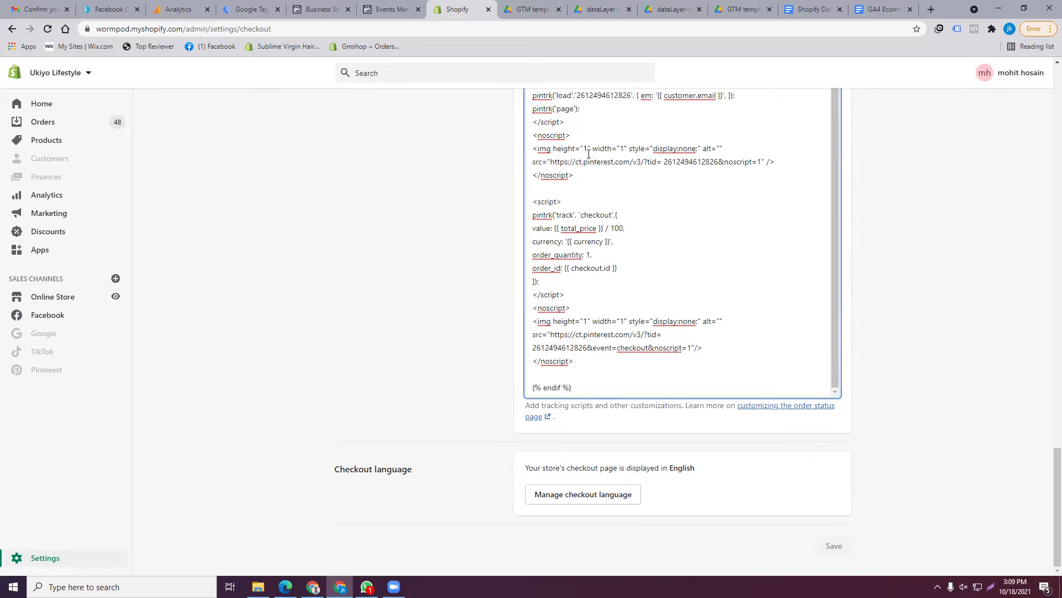
pyautogui.hotkey('ctrl', 'a')
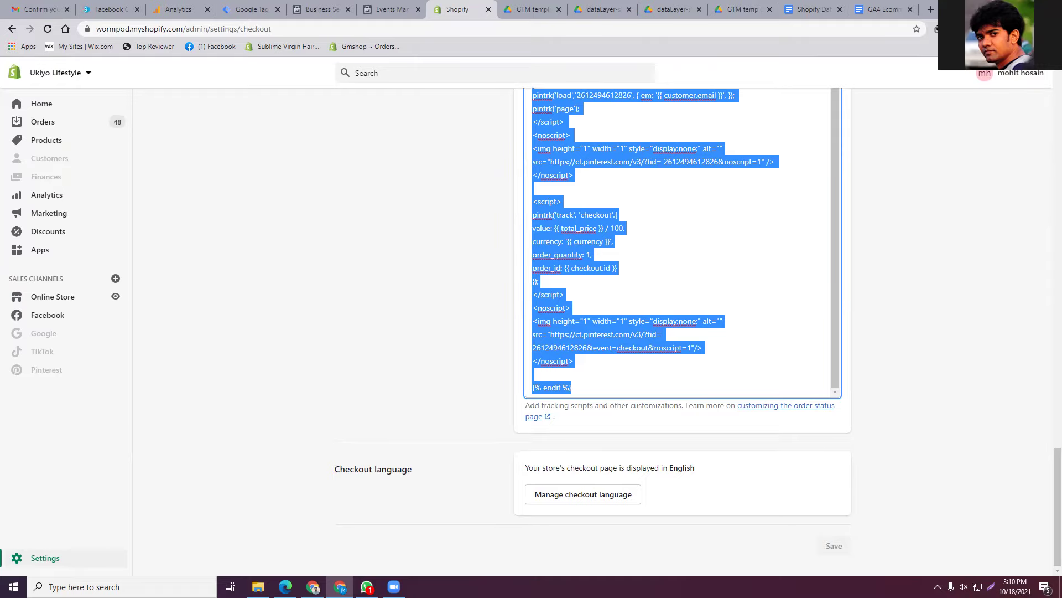
pyautogui.click(965, 225)
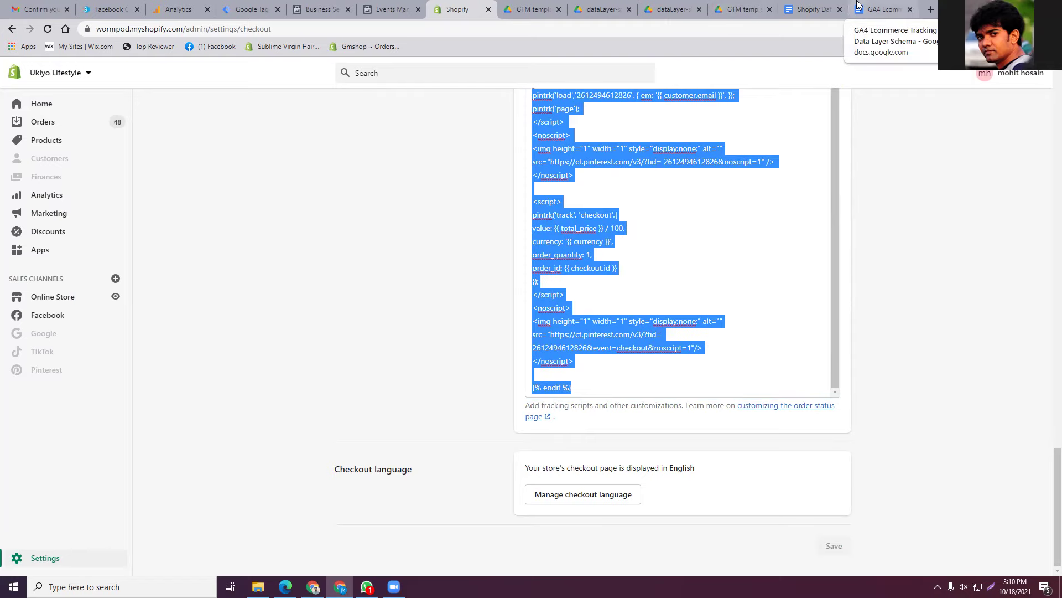
pyautogui.rightClick(567, 250)
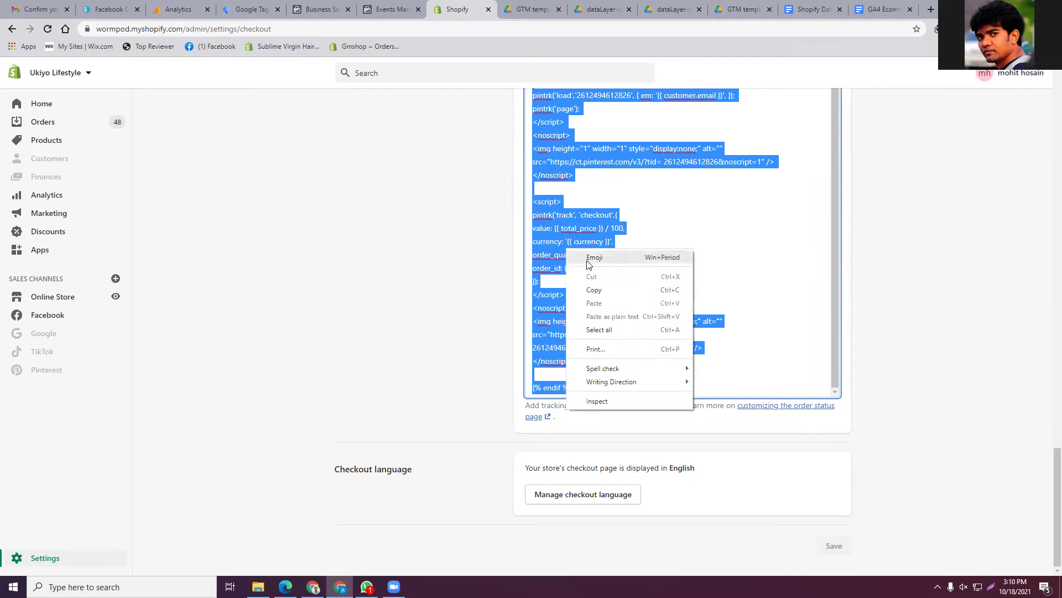
pyautogui.click(597, 290)
pyautogui.click(978, 282)
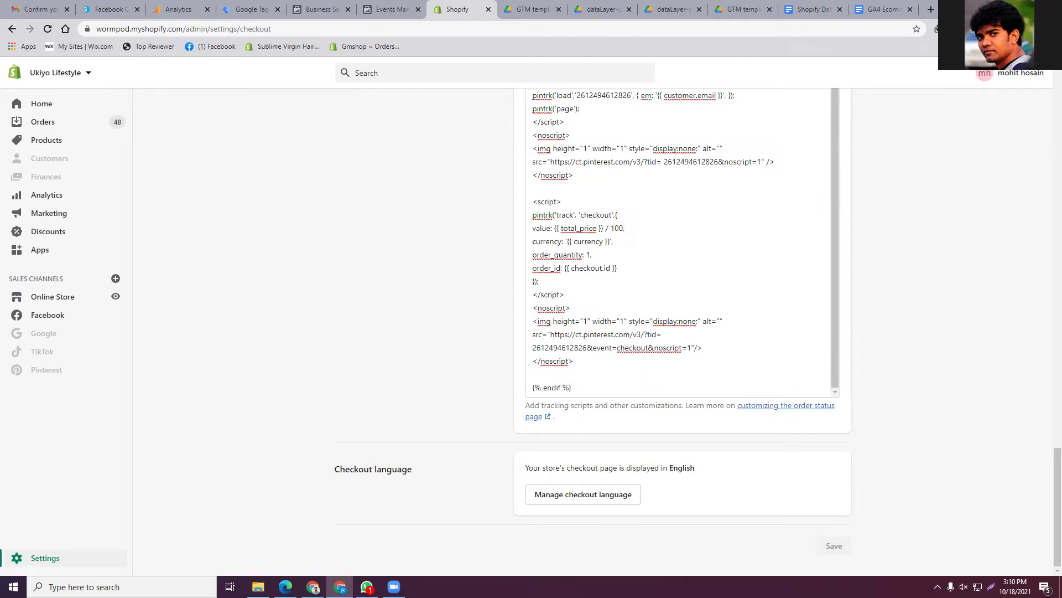
pyautogui.hotkey('alt', 'Tab')
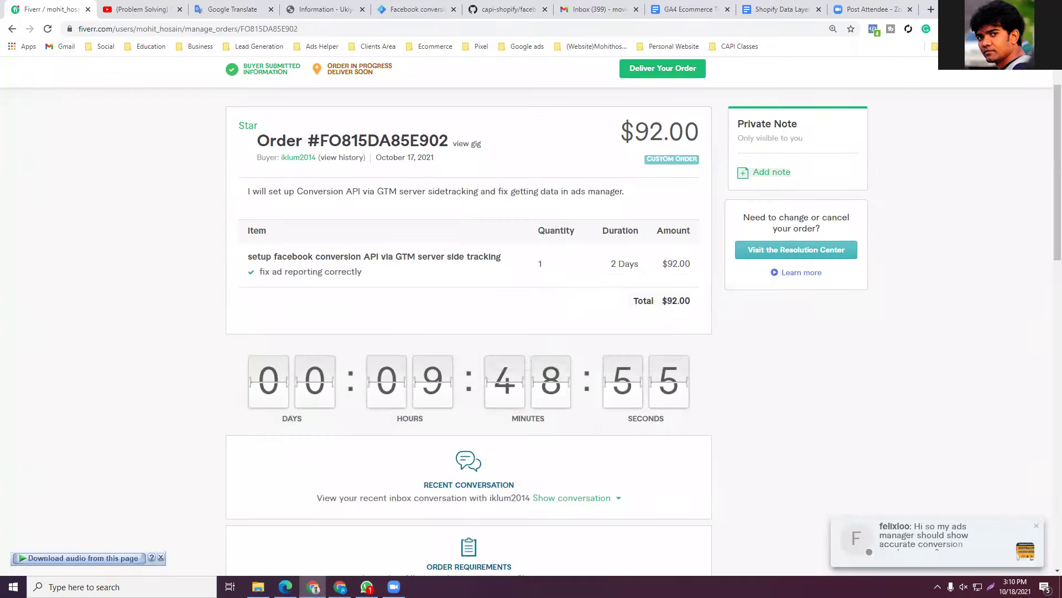
pyautogui.hotkey('ctrl', 'a')
pyautogui.scroll(-3, 469, 316)
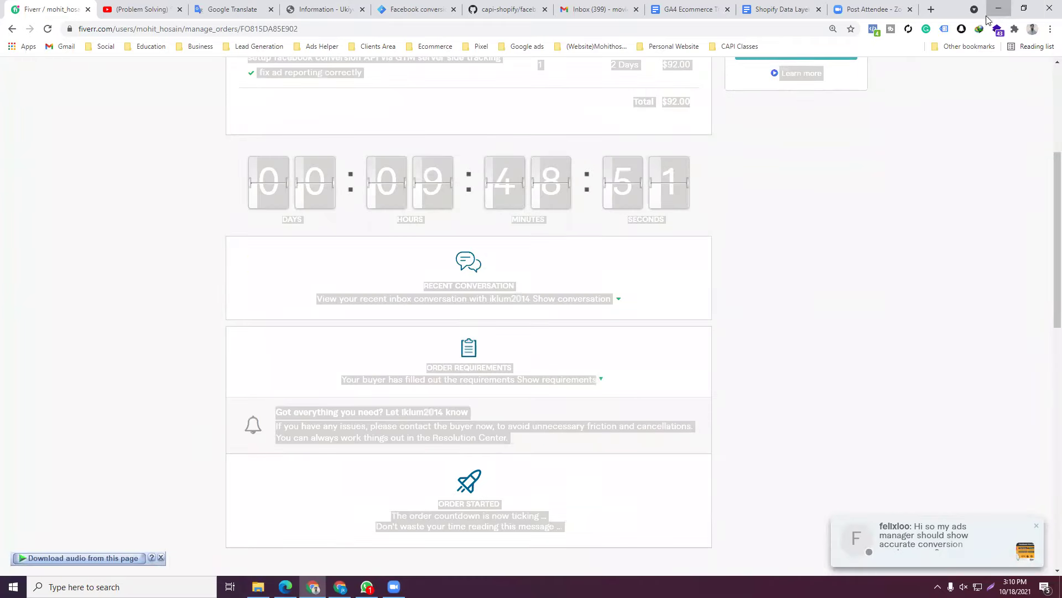
# Open WhatsApp from the desktop and send the copied order status script as a message in the open chat
pyautogui.hotkey('alt', 'Tab')
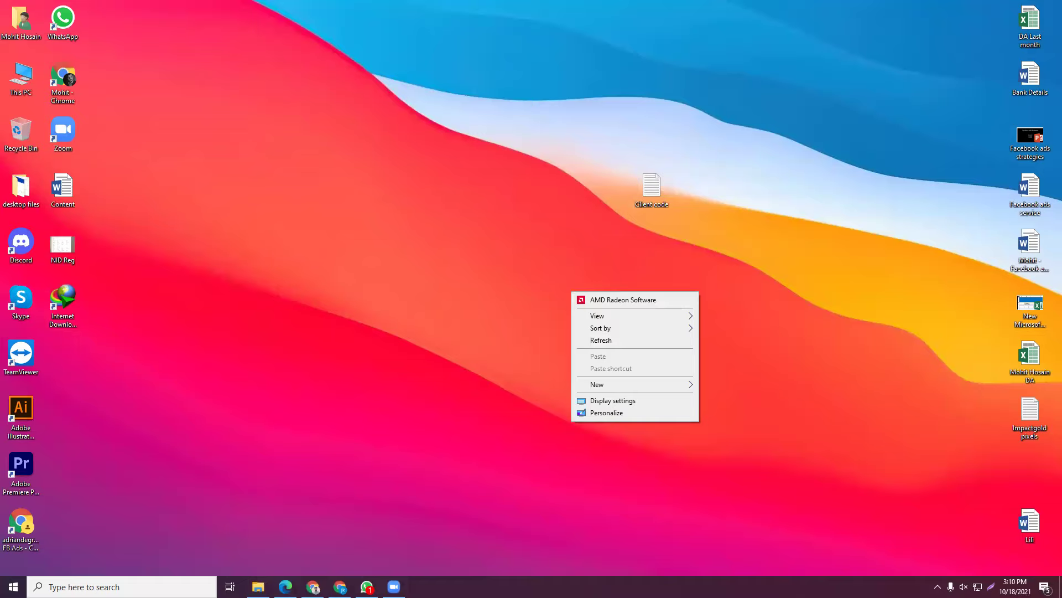
pyautogui.press('Escape')
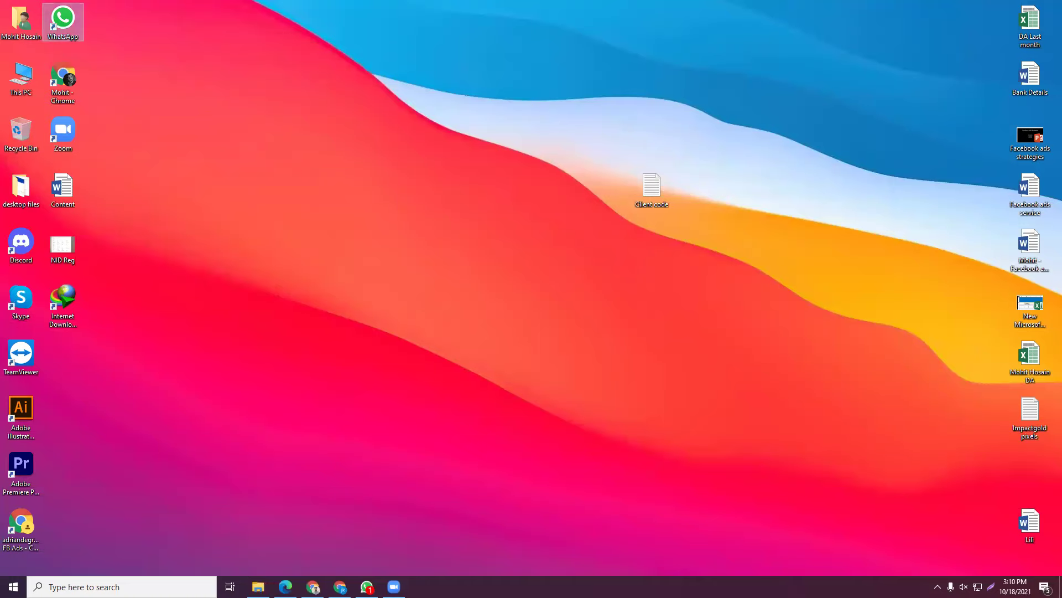
pyautogui.doubleClick(62, 21)
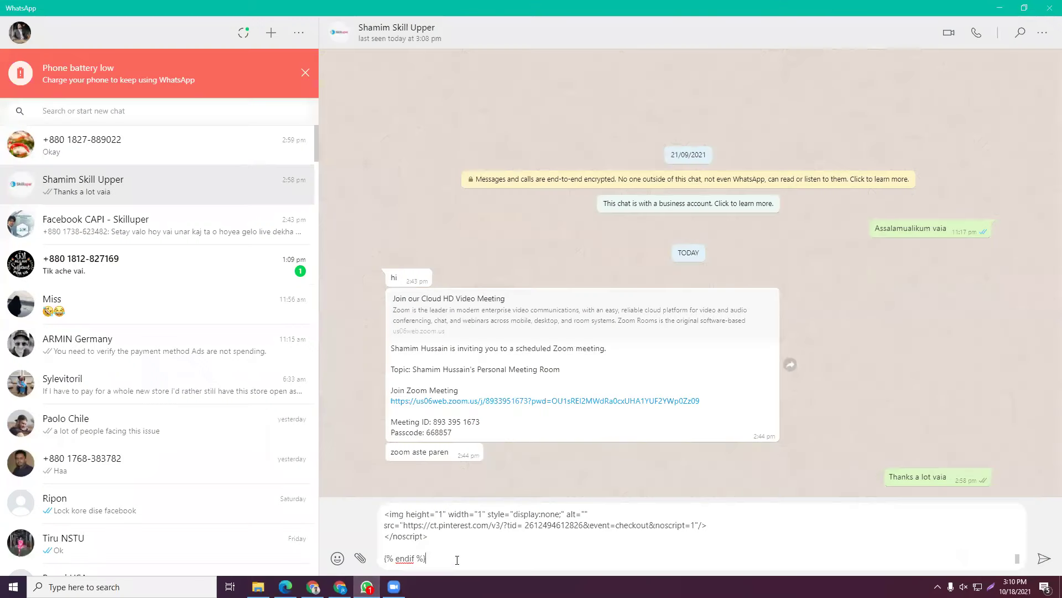
pyautogui.press('Return')
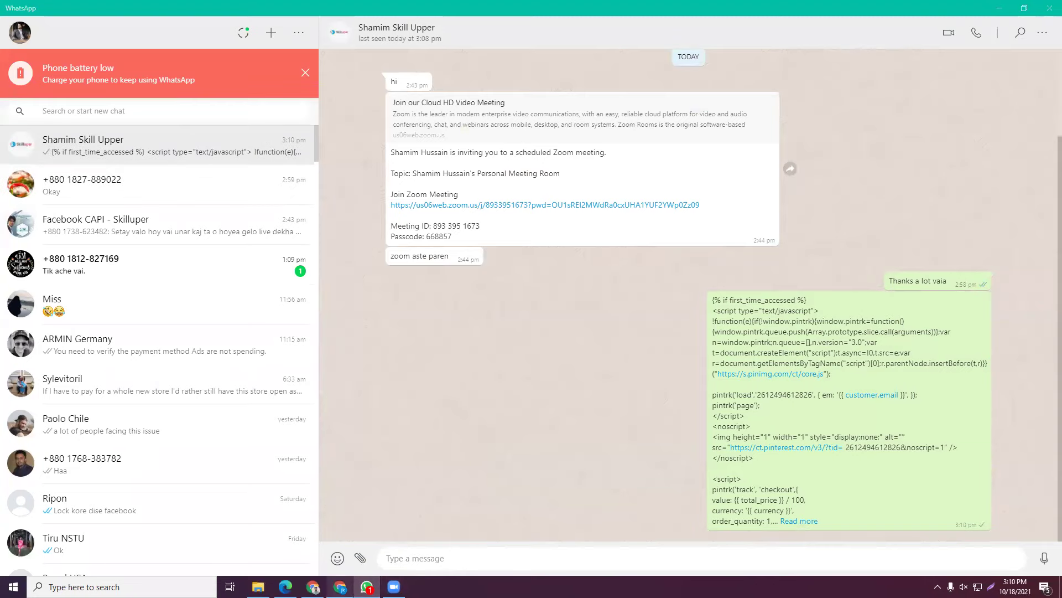
# Return to Shopify's checkout settings and insert several blank lines above the first_time_accessed line of the order status script
pyautogui.hotkey('alt', 'Tab')
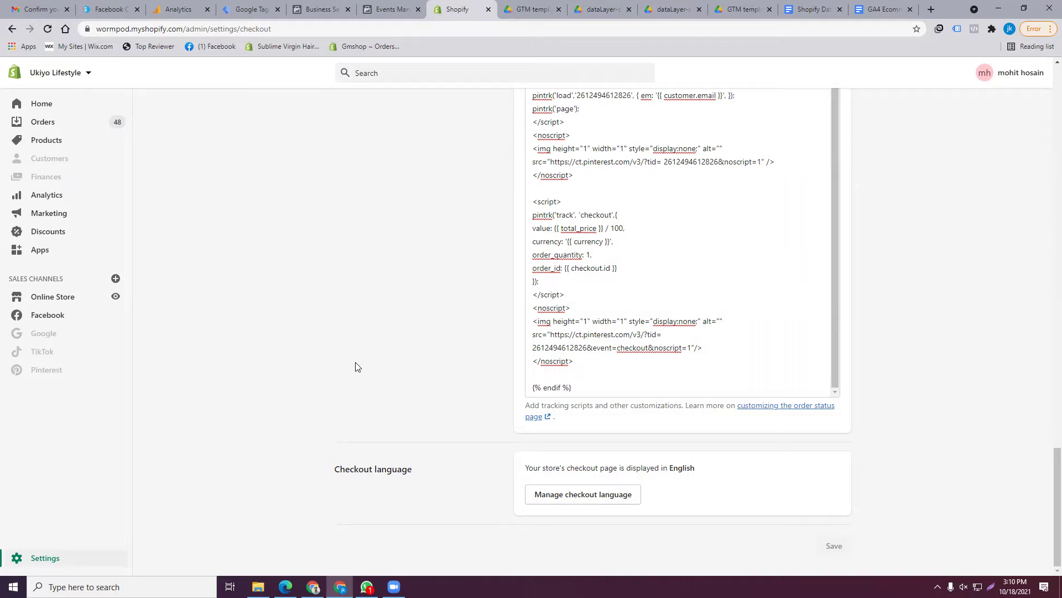
pyautogui.click(625, 271)
pyautogui.scroll(1, 708, 275)
pyautogui.scroll(10, 706, 280)
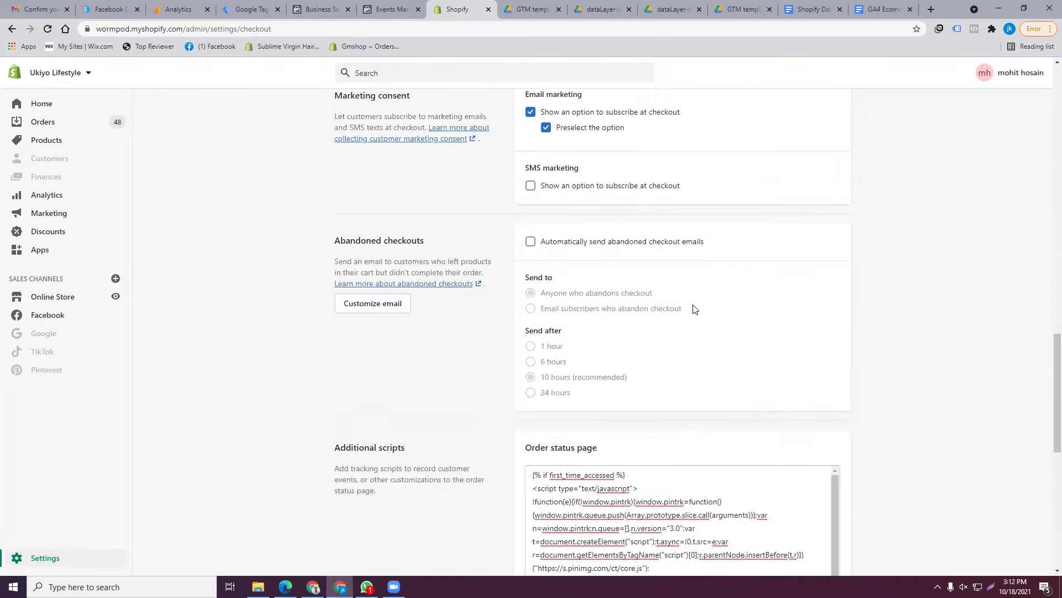
pyautogui.click(530, 308)
pyautogui.press('Return')
pyautogui.press('Return')
pyautogui.press('Return')
pyautogui.press('Return')
pyautogui.press('Return')
pyautogui.press('Return')
pyautogui.press('Return')
pyautogui.press('Return')
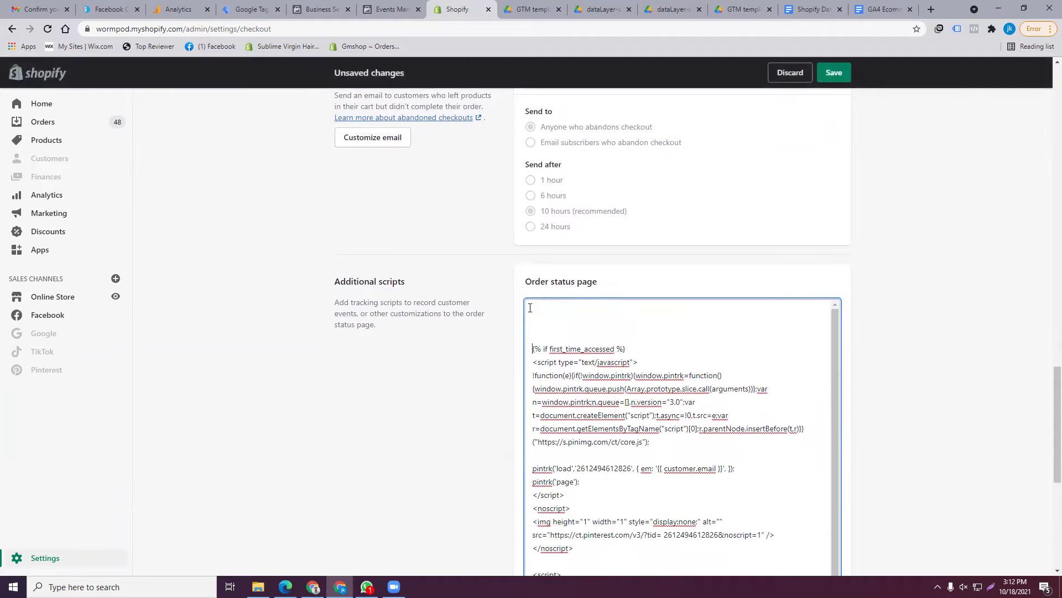
pyautogui.press('Return')
pyautogui.click(574, 325)
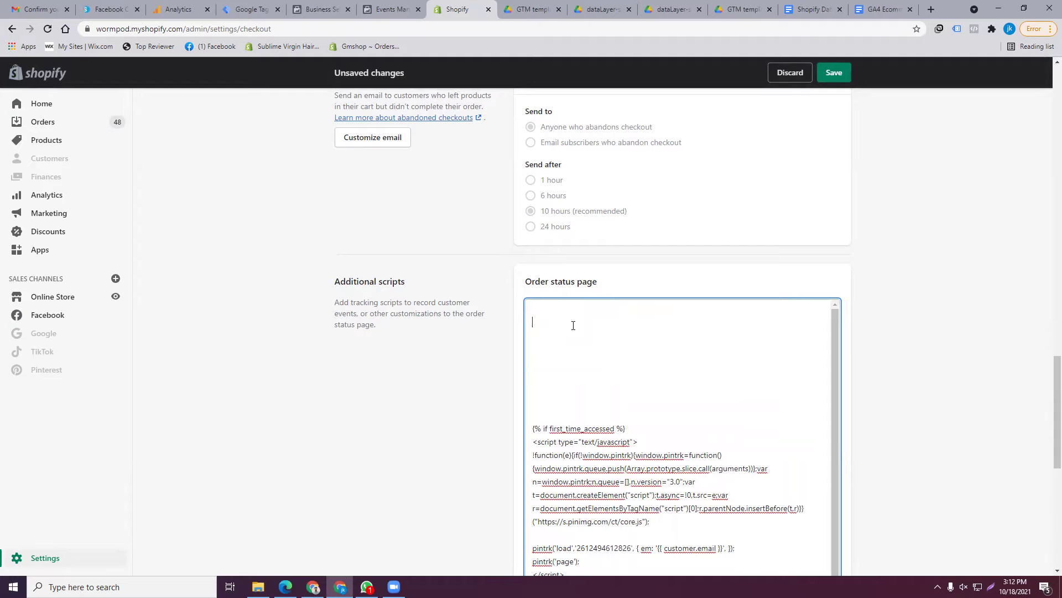
# Copy the head snippet from Google Tag Manager and paste it above the existing order status page script in Shopify
pyautogui.click(250, 10)
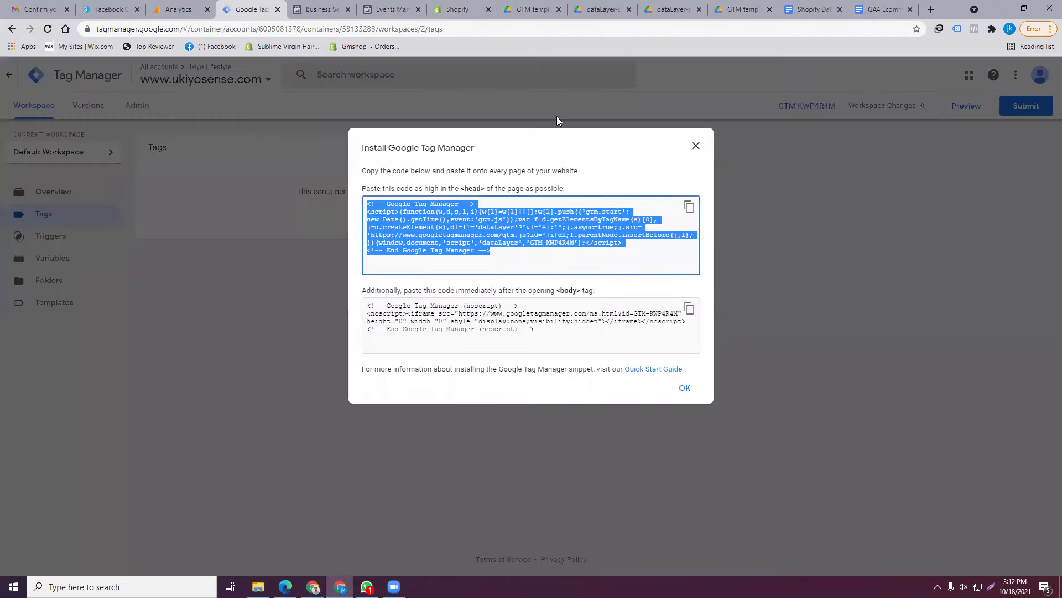
pyautogui.click(689, 205)
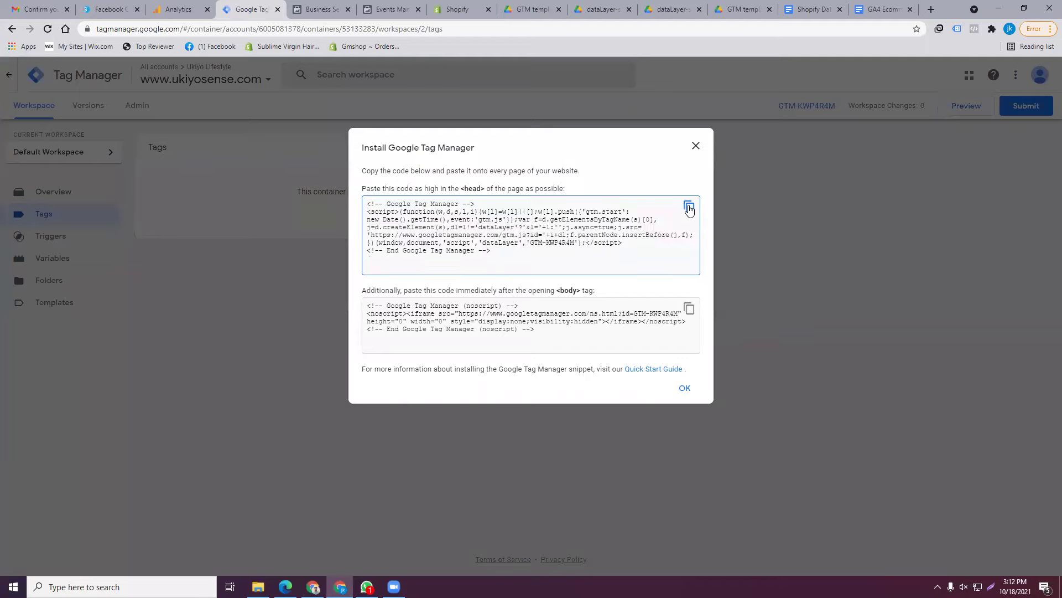
pyautogui.click(465, 9)
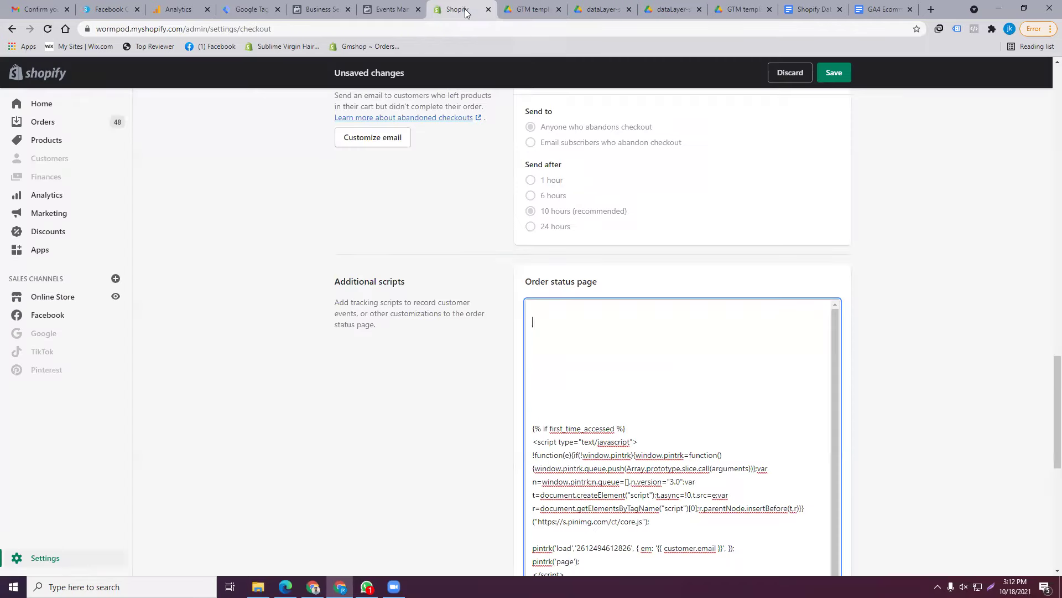
pyautogui.hotkey('ctrl', 'v')
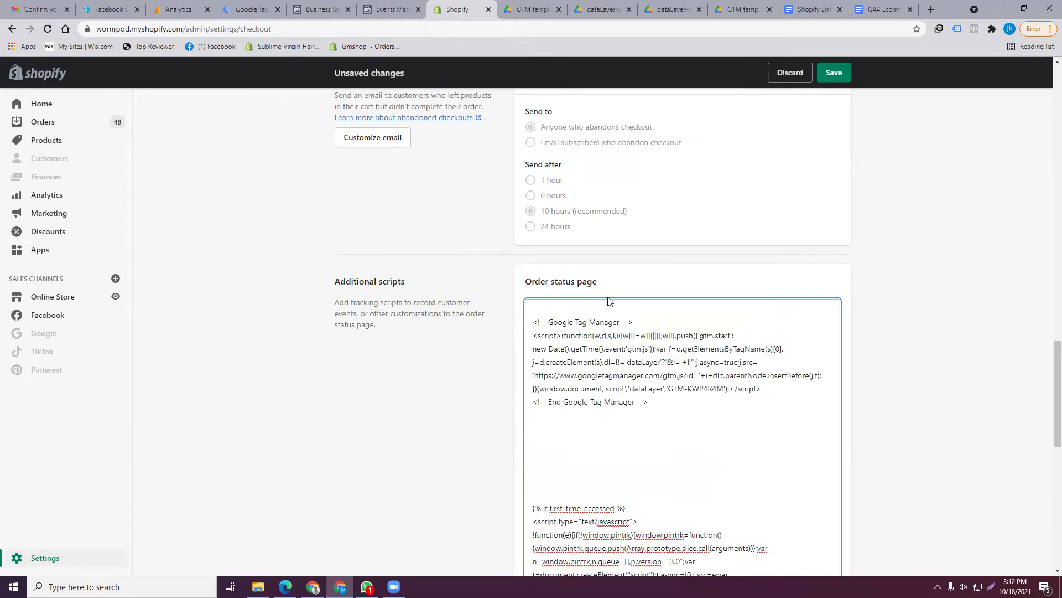
# Try to save the checkout settings and check the order status script for problems down to its end
pyautogui.click(838, 78)
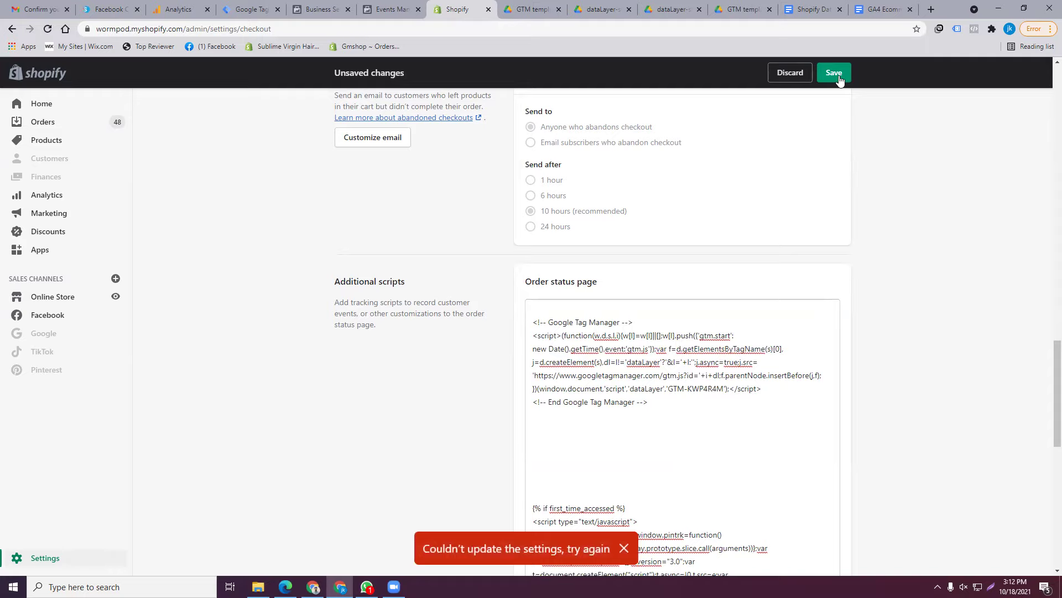
pyautogui.click(836, 75)
pyautogui.scroll(-4, 670, 288)
pyautogui.scroll(-5, 708, 255)
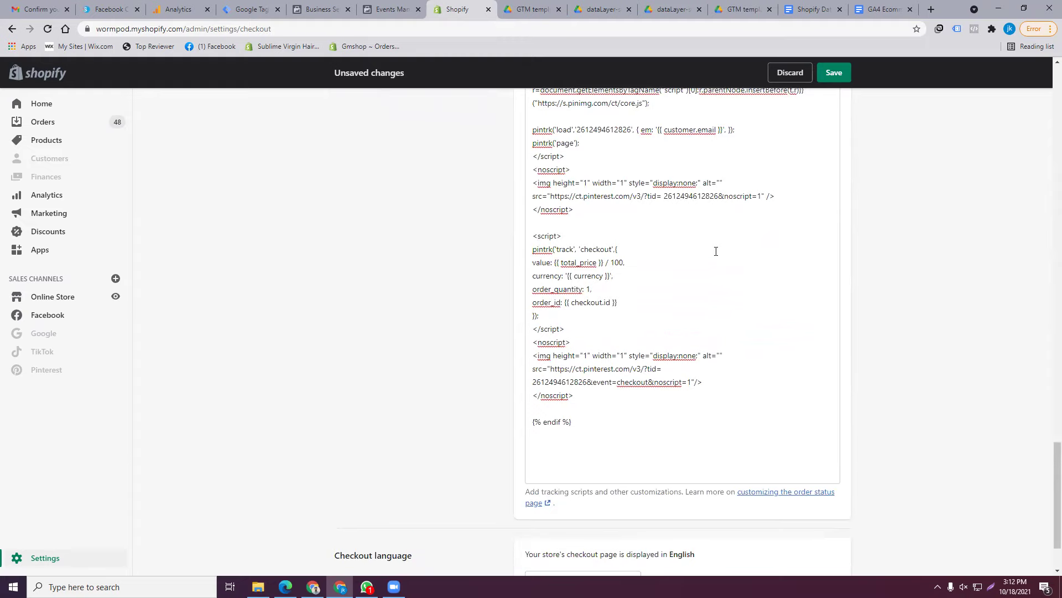
pyautogui.scroll(4, 716, 250)
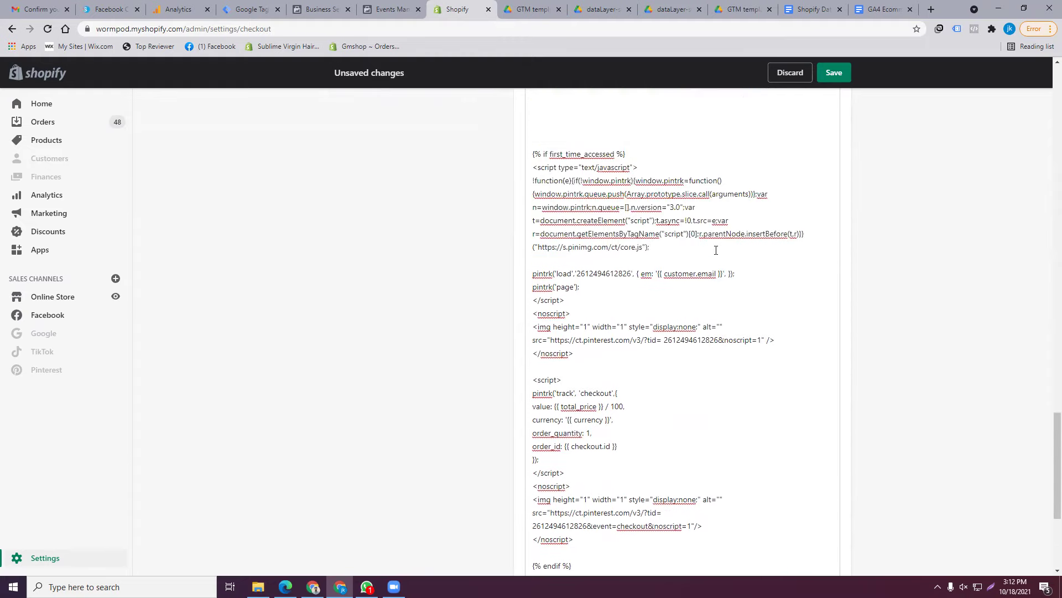
# Remove four blank lines between the Google Tag Manager snippet and the Pinterest script, and try to save the checkout settings
pyautogui.click(603, 203)
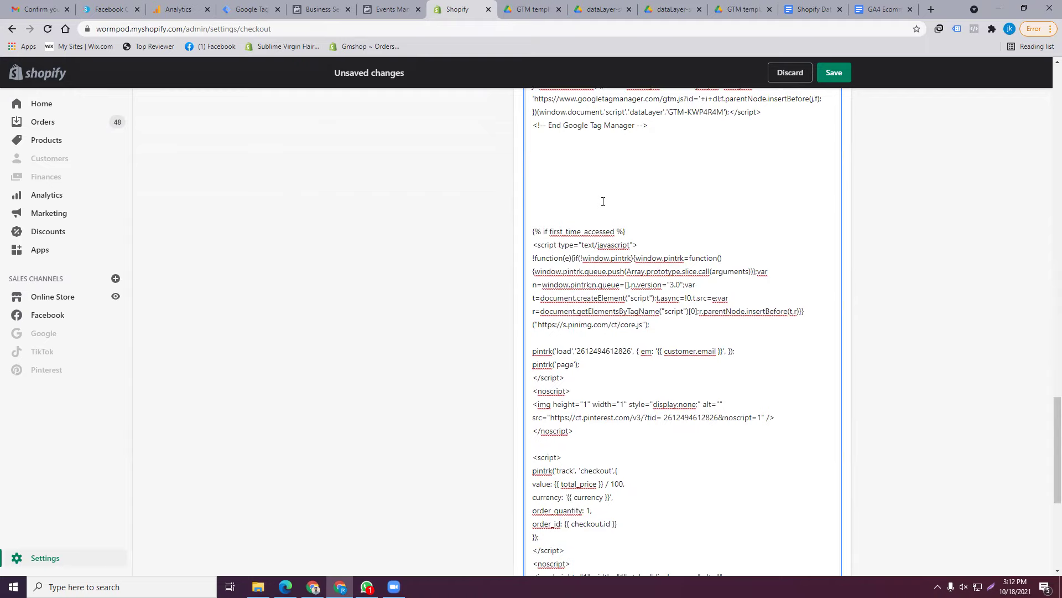
pyautogui.press('BackSpace')
pyautogui.press('BackSpace')
pyautogui.press('BackSpace')
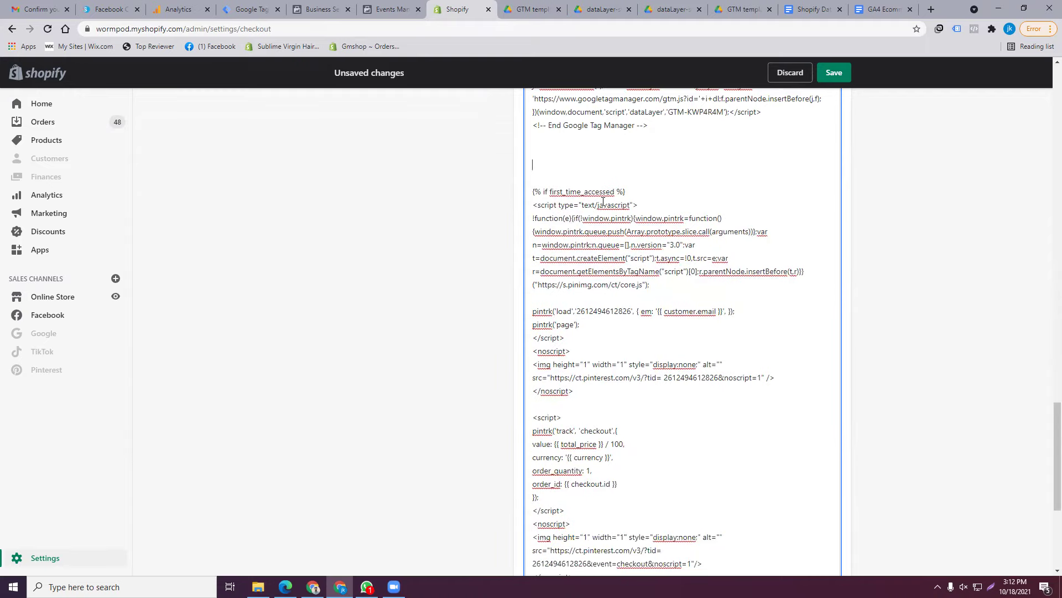
pyautogui.press('BackSpace')
pyautogui.click(837, 76)
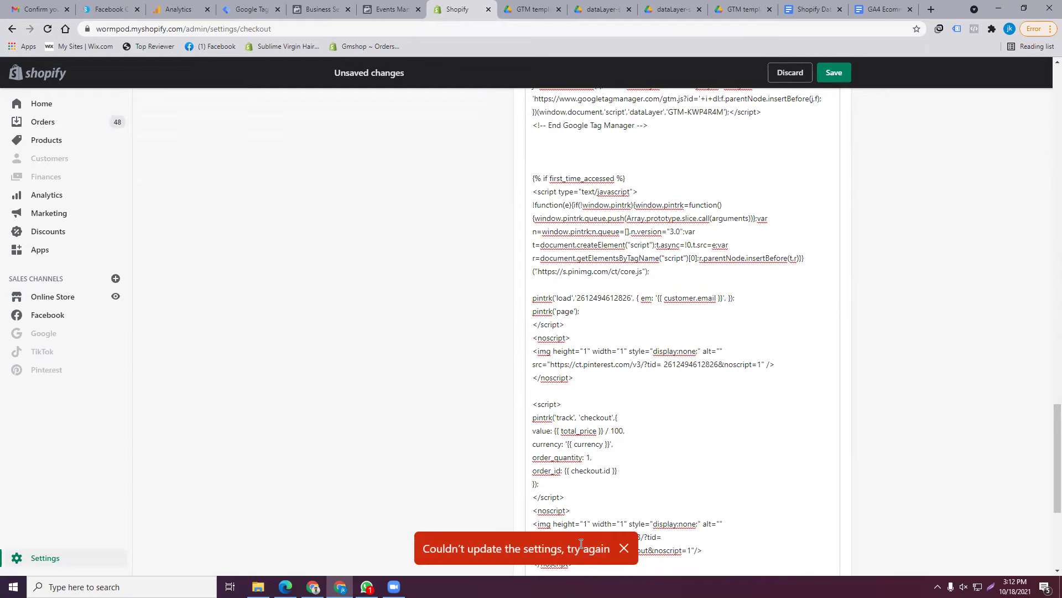
pyautogui.scroll(5, 770, 243)
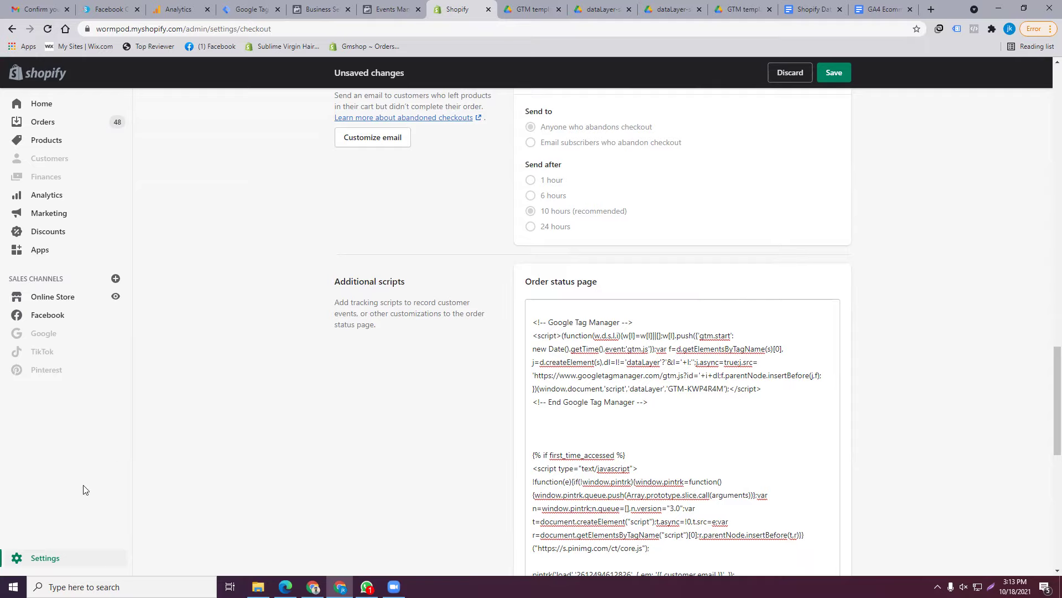
# Save the checkout settings again, reload the page and check the order status script down to its end
pyautogui.scroll(5, 731, 199)
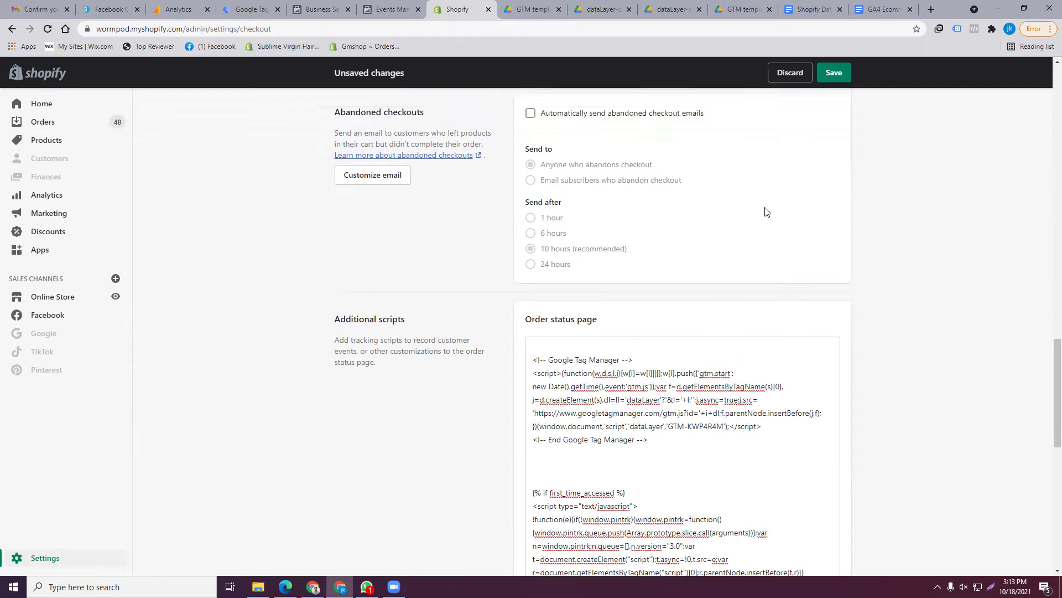
pyautogui.click(837, 73)
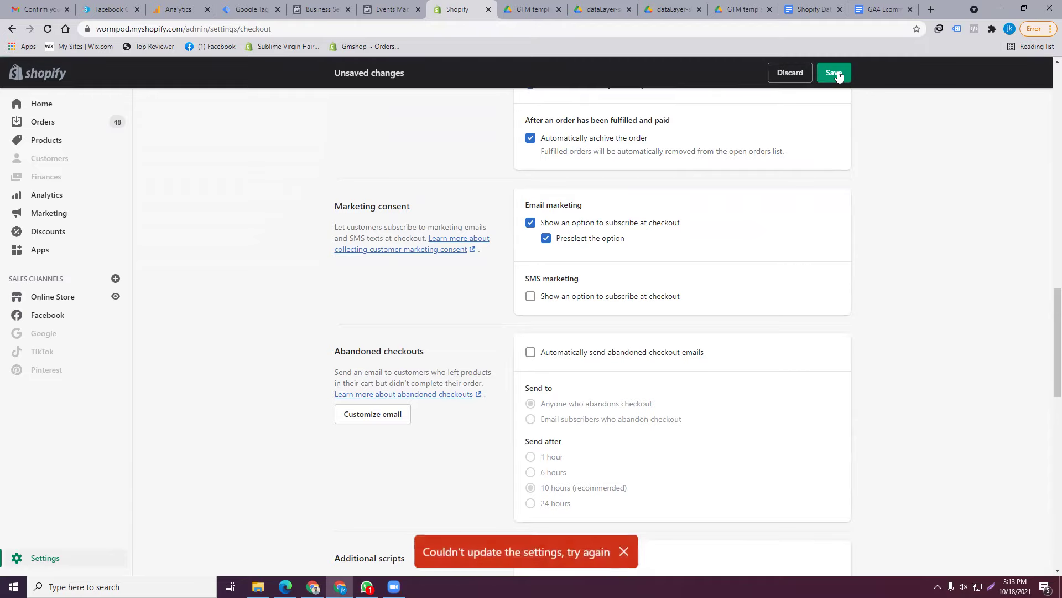
pyautogui.click(314, 26)
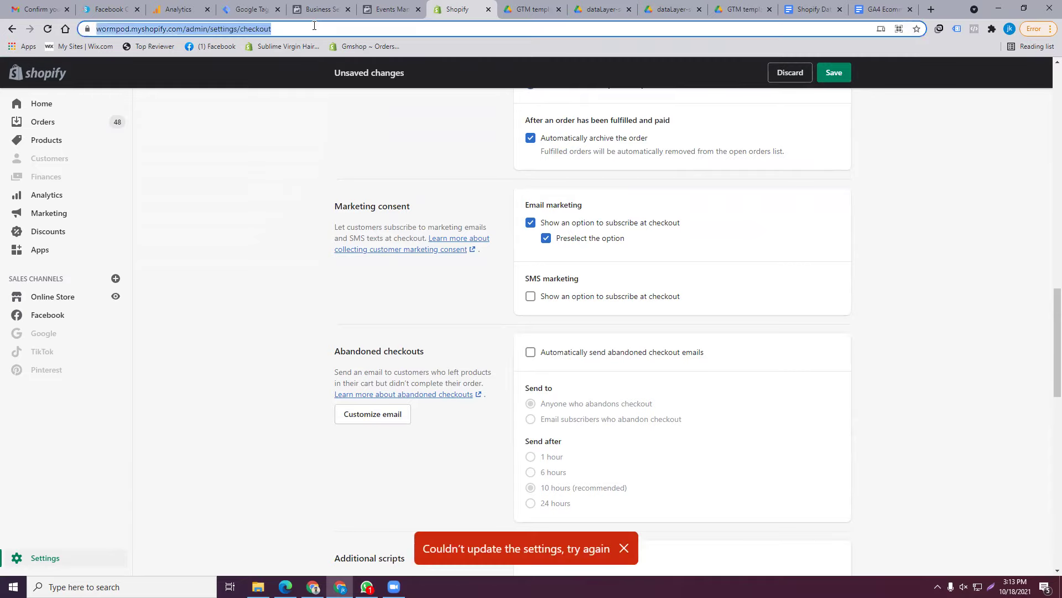
pyautogui.press('Return')
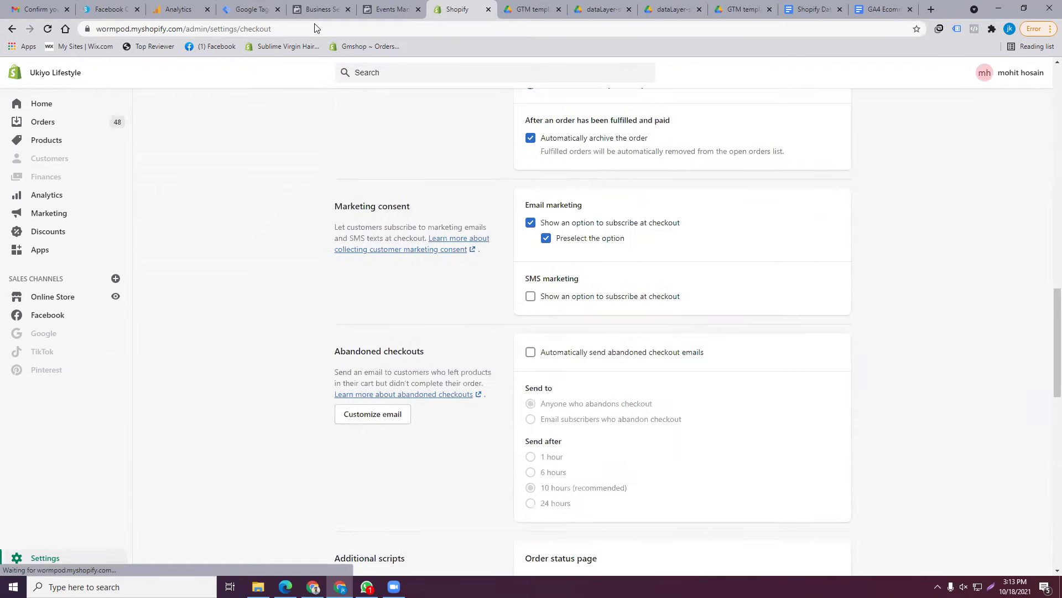
pyautogui.scroll(-5, 685, 236)
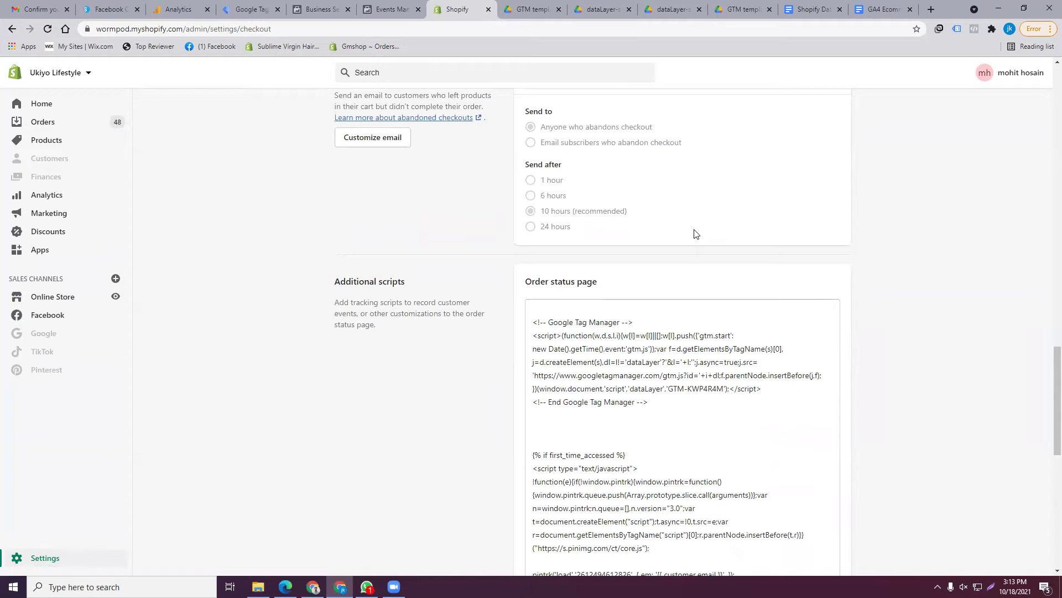
pyautogui.scroll(-10, 696, 234)
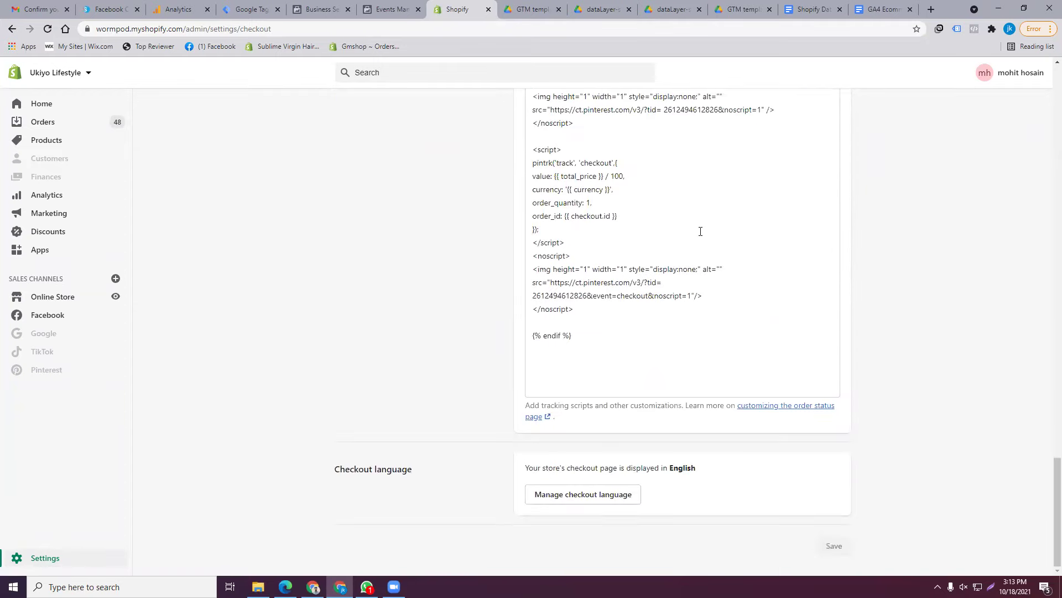
pyautogui.scroll(15, 719, 215)
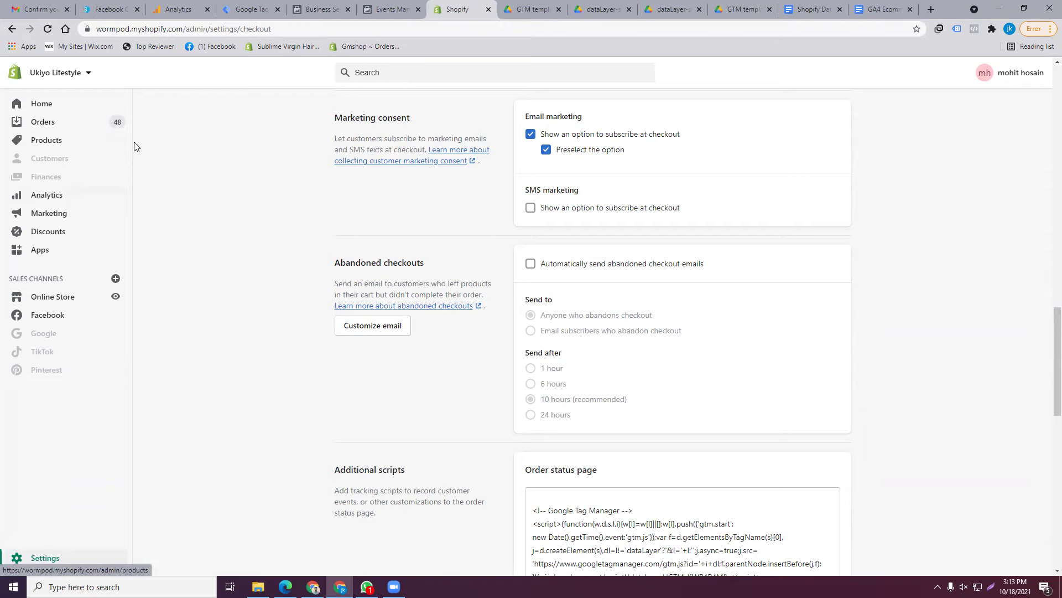
pyautogui.scroll(5, 219, 194)
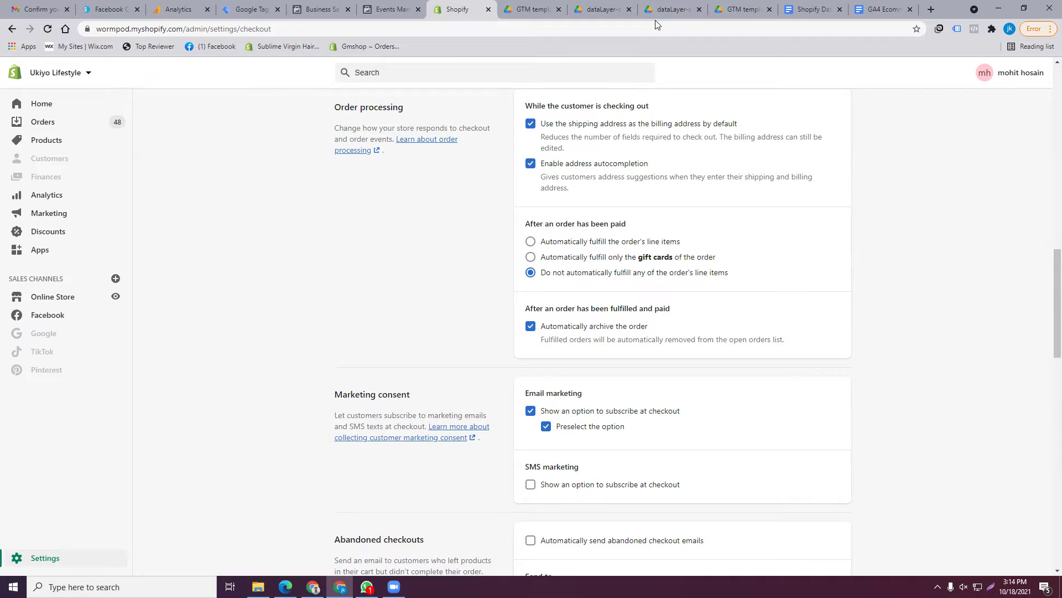
pyautogui.click(383, 8)
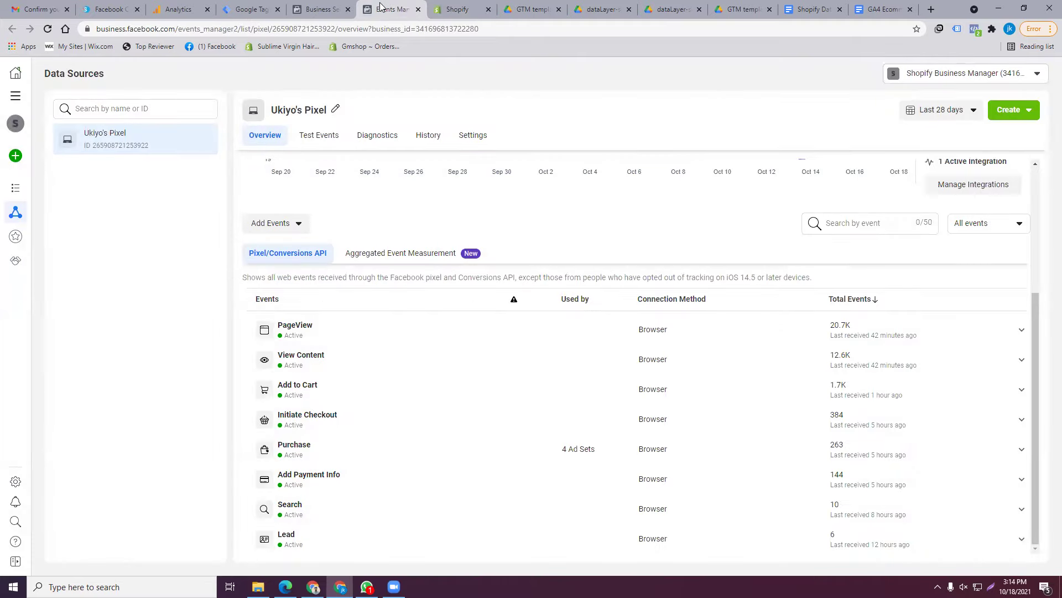
pyautogui.click(479, 138)
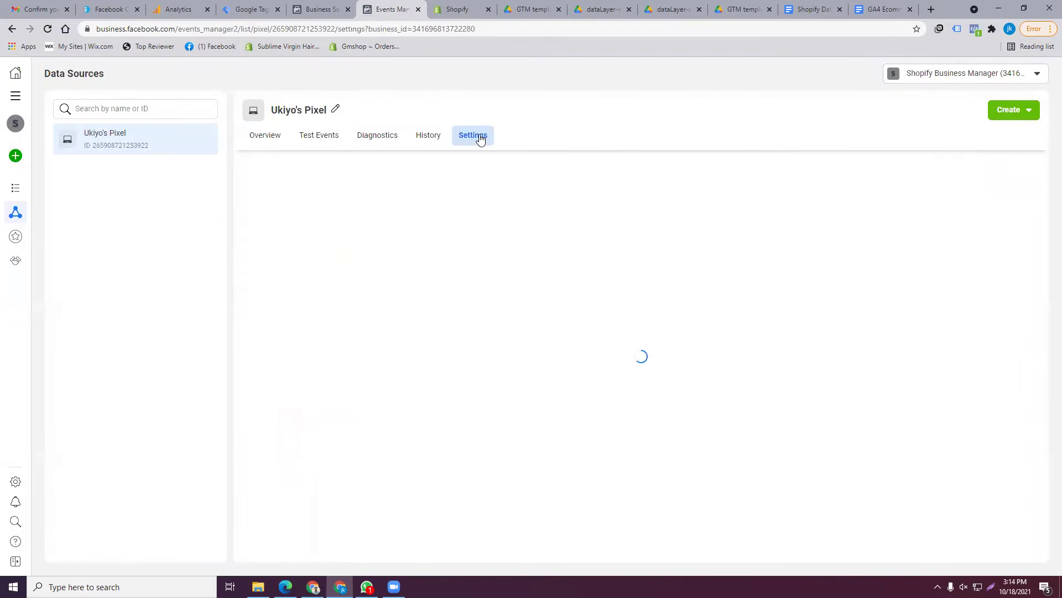
pyautogui.scroll(-8, 545, 288)
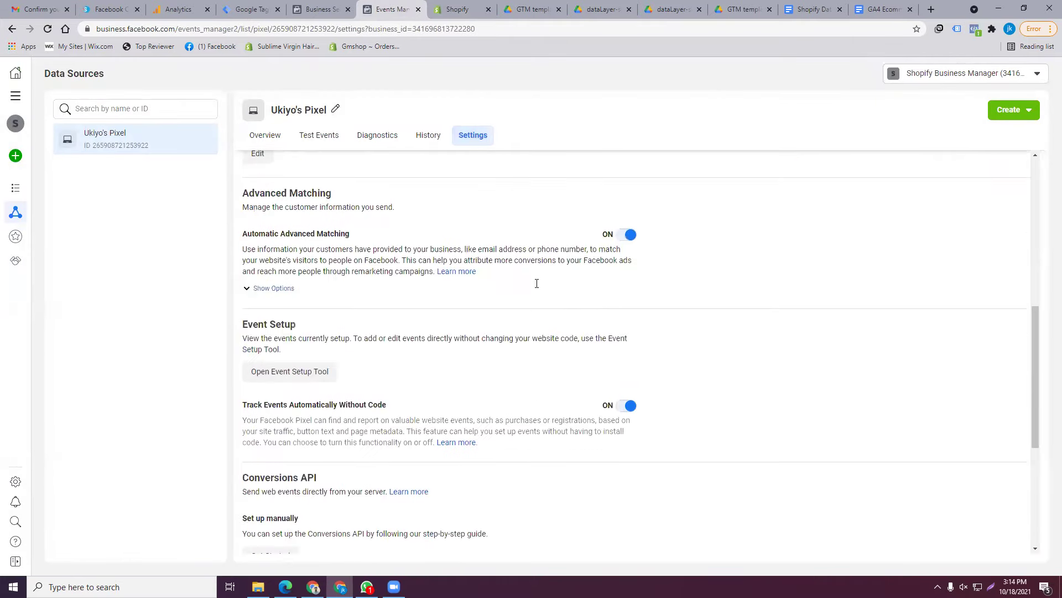
pyautogui.scroll(-4, 551, 290)
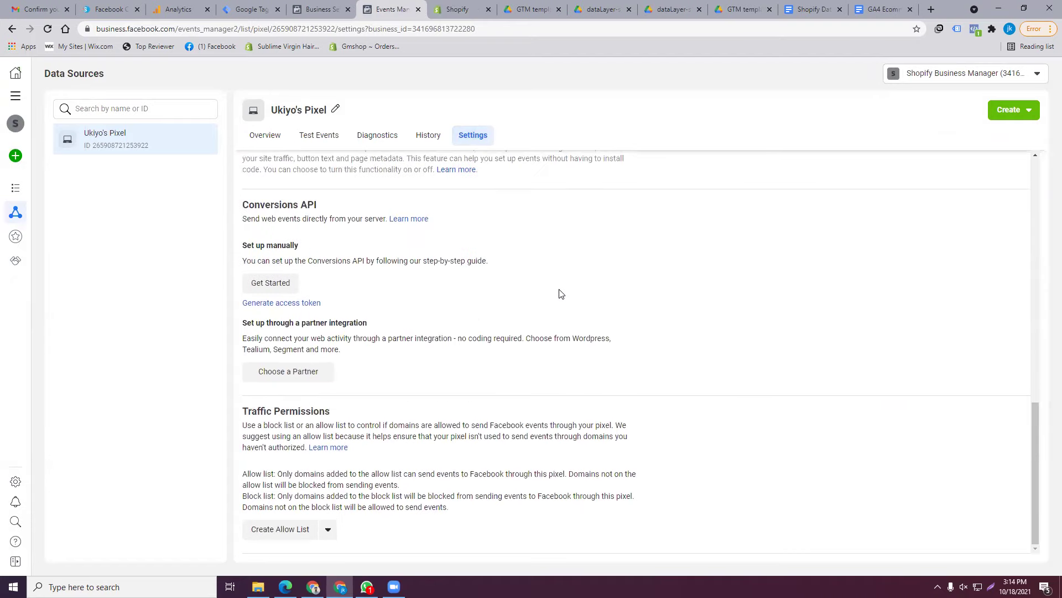
pyautogui.click(309, 373)
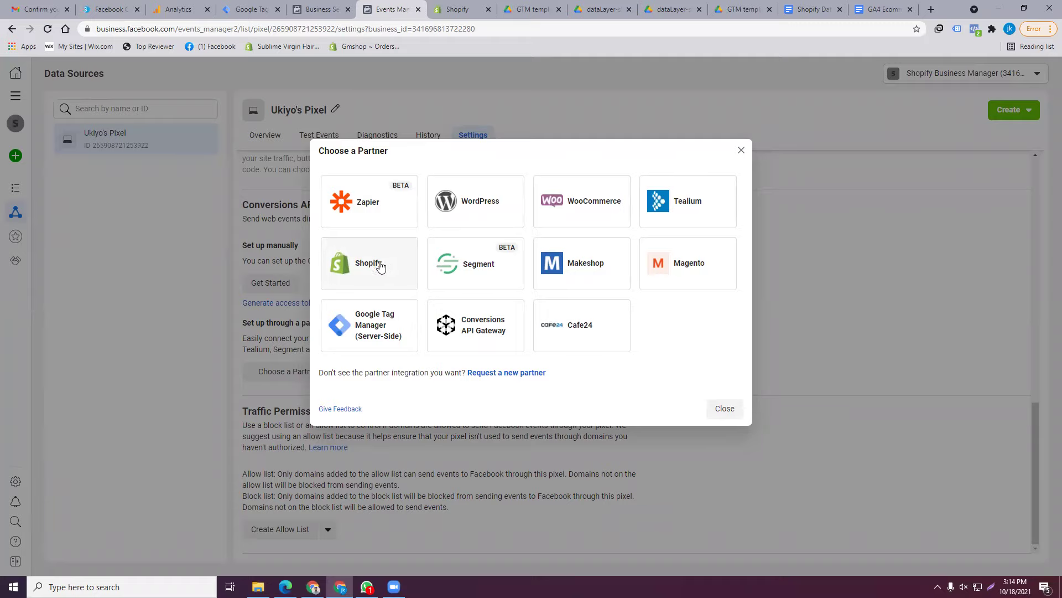
pyautogui.click(742, 151)
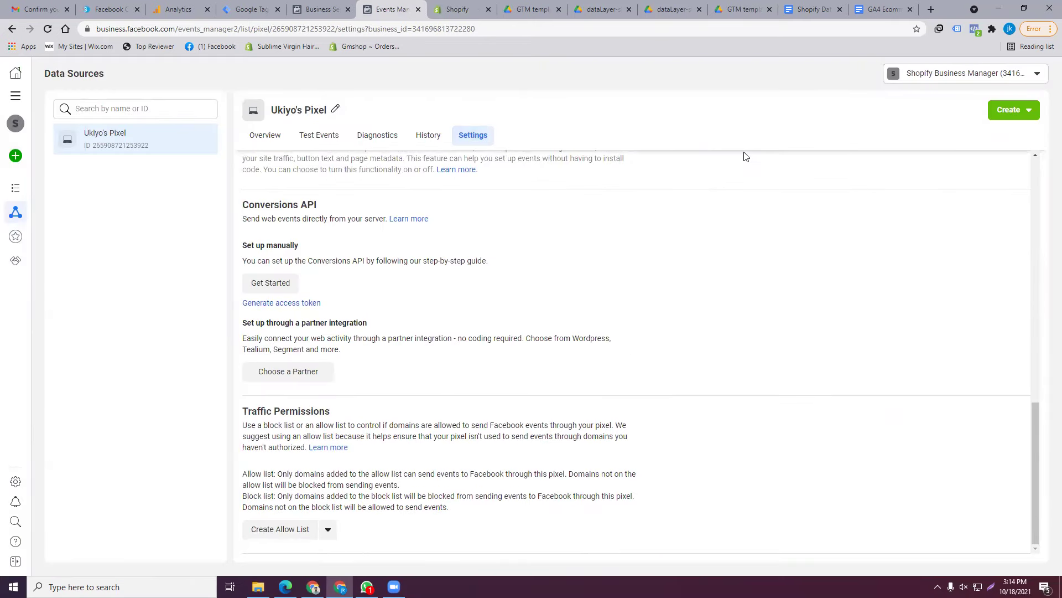
pyautogui.scroll(10, 600, 180)
pyautogui.scroll(2, 617, 159)
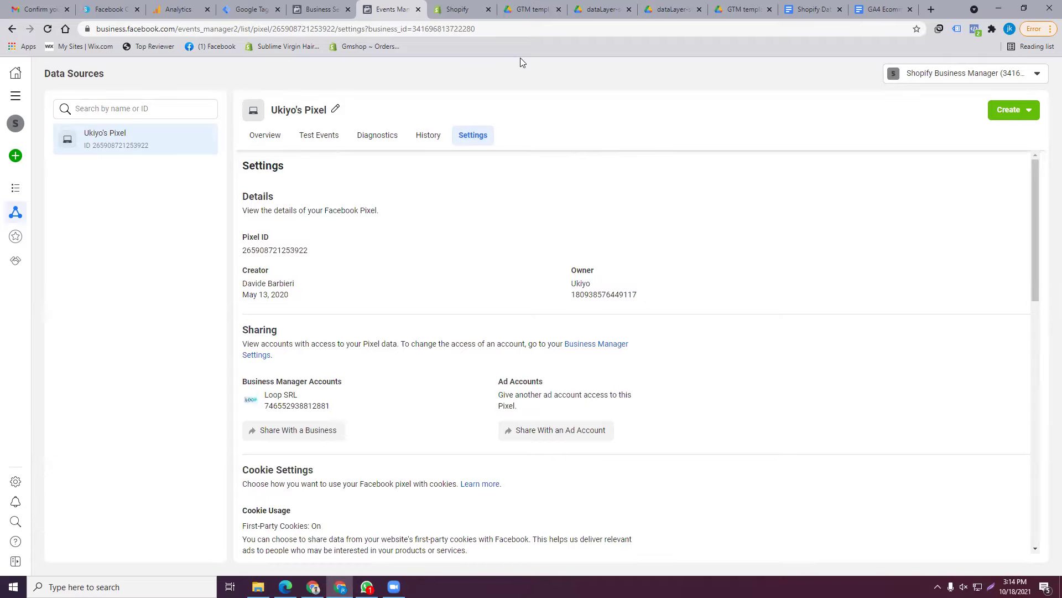
# Open the Stape website, stape.io, in a new tab and view its home page
pyautogui.click(931, 10)
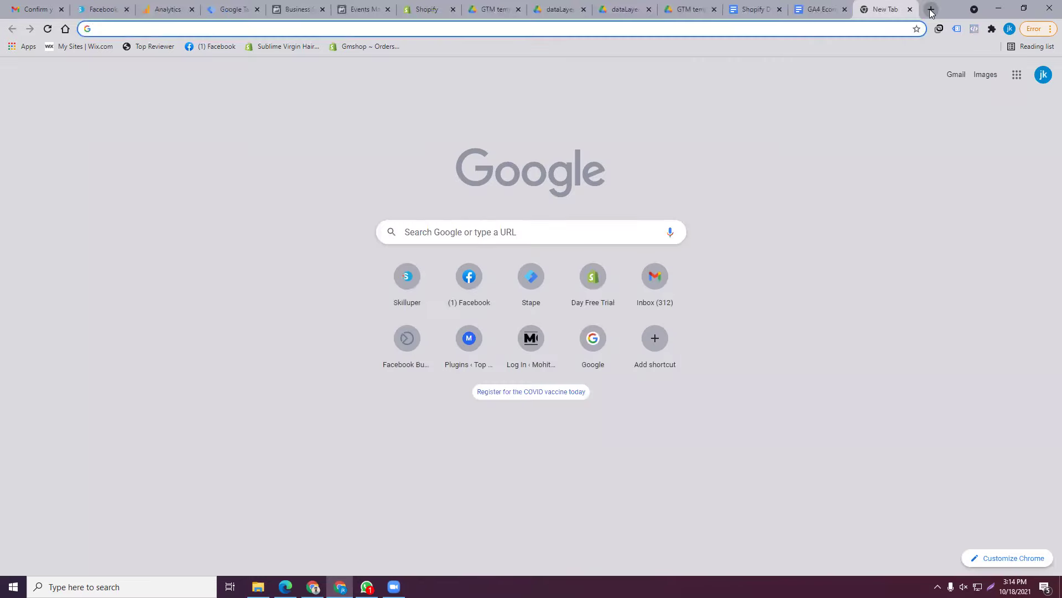
pyautogui.write('stape')
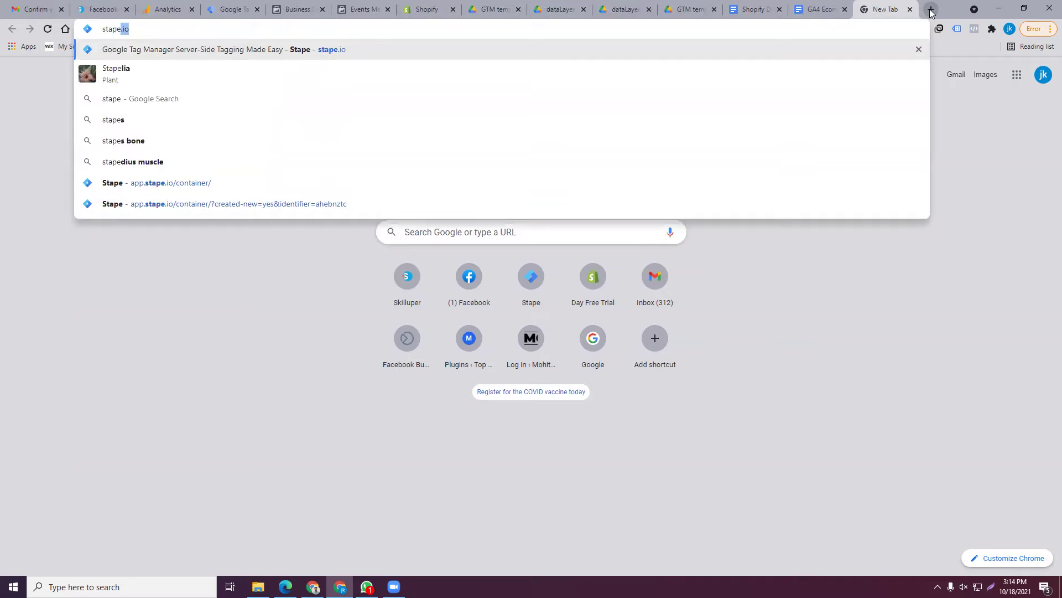
pyautogui.press('Return')
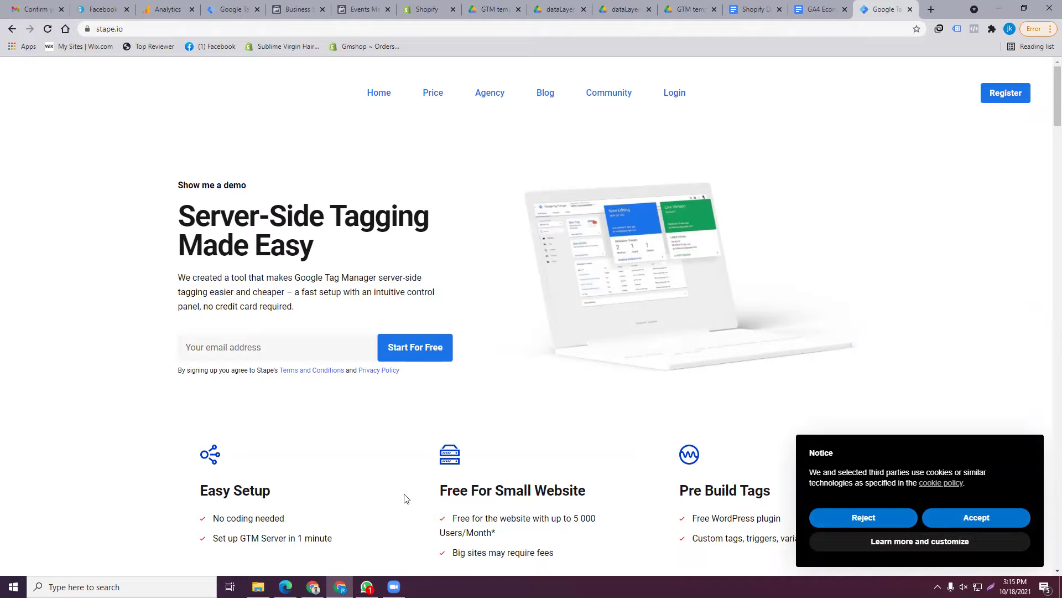
# In the other Chrome profile's window, switch to a different Google account, copy its e-mail address and remove the Post Attendee tab
pyautogui.click(313, 586)
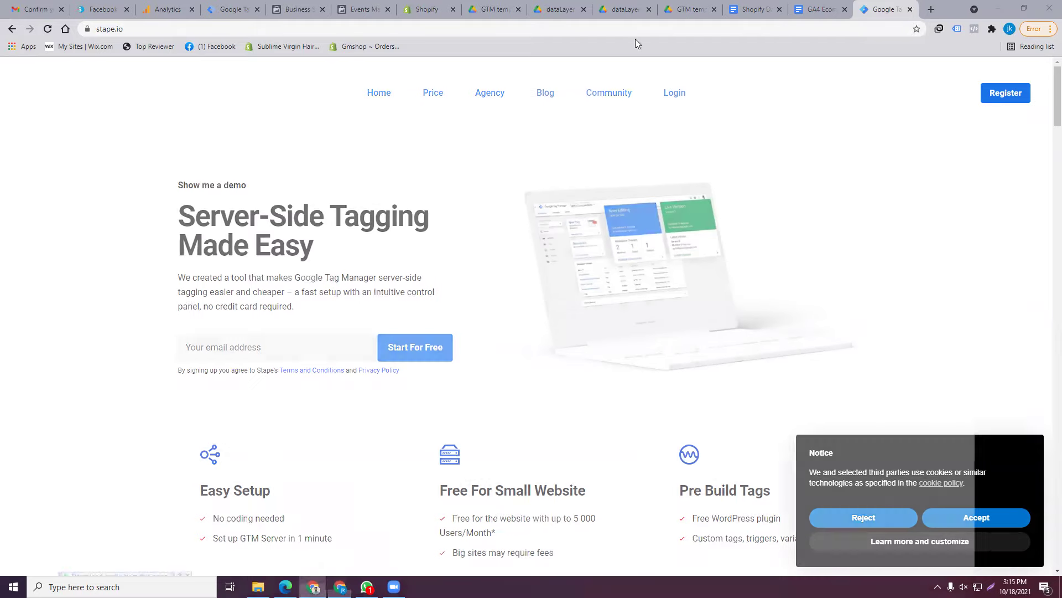
pyautogui.click(931, 9)
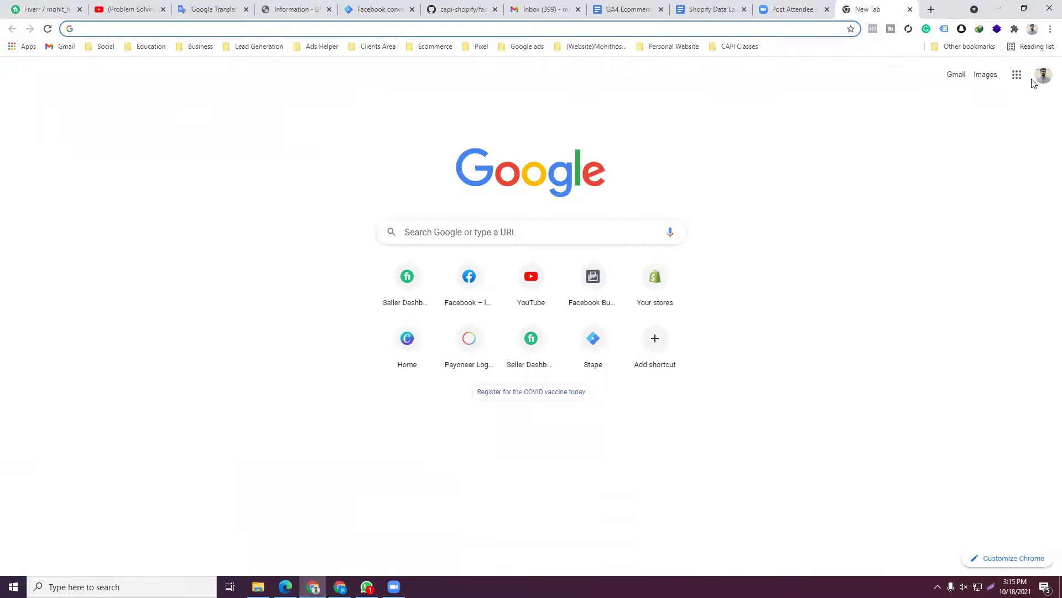
pyautogui.click(1043, 74)
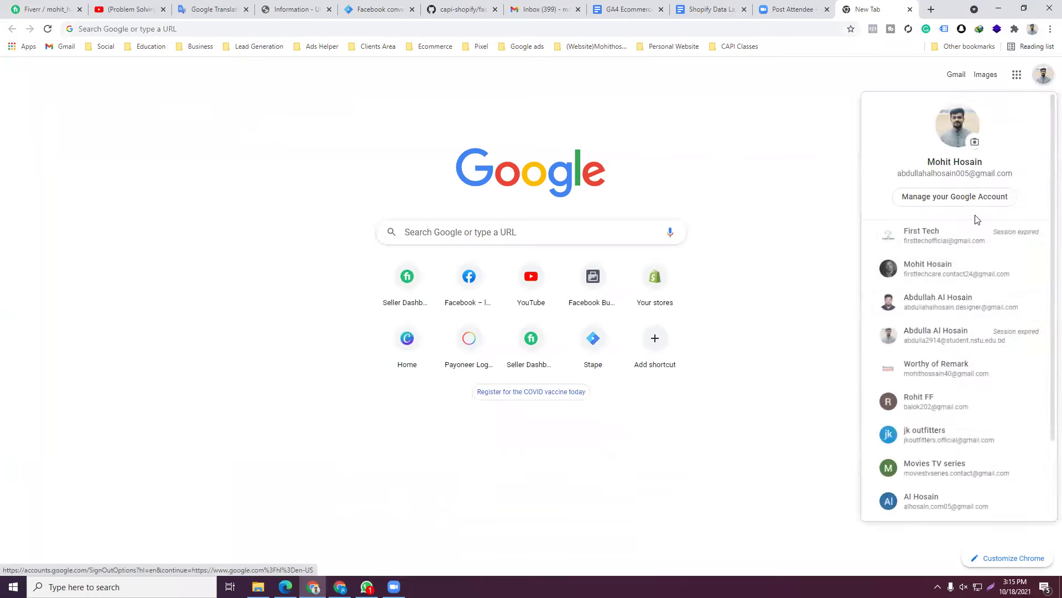
pyautogui.click(946, 503)
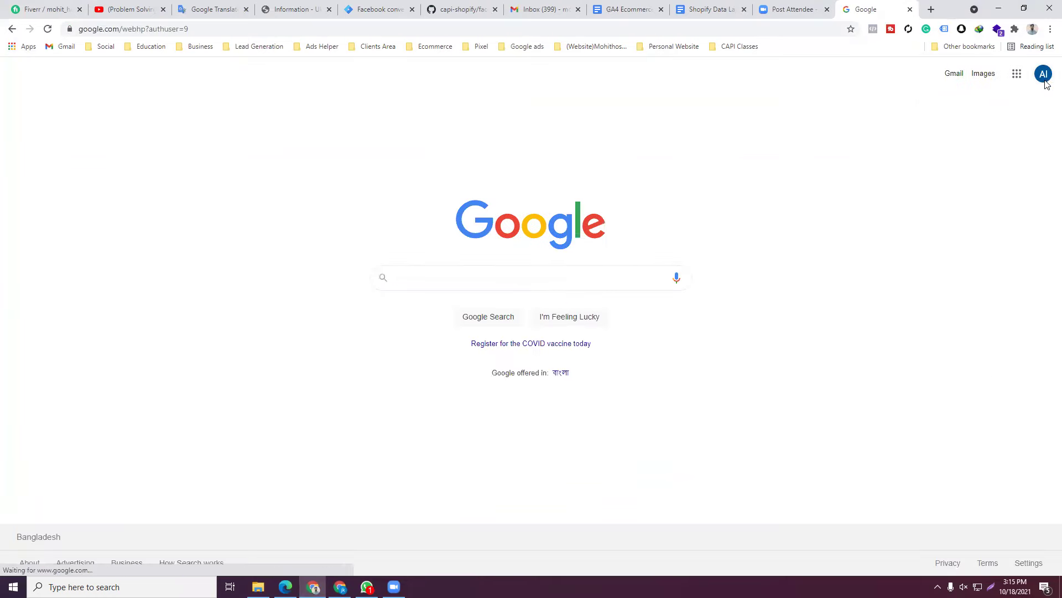
pyautogui.click(1043, 74)
pyautogui.tripleClick(959, 178)
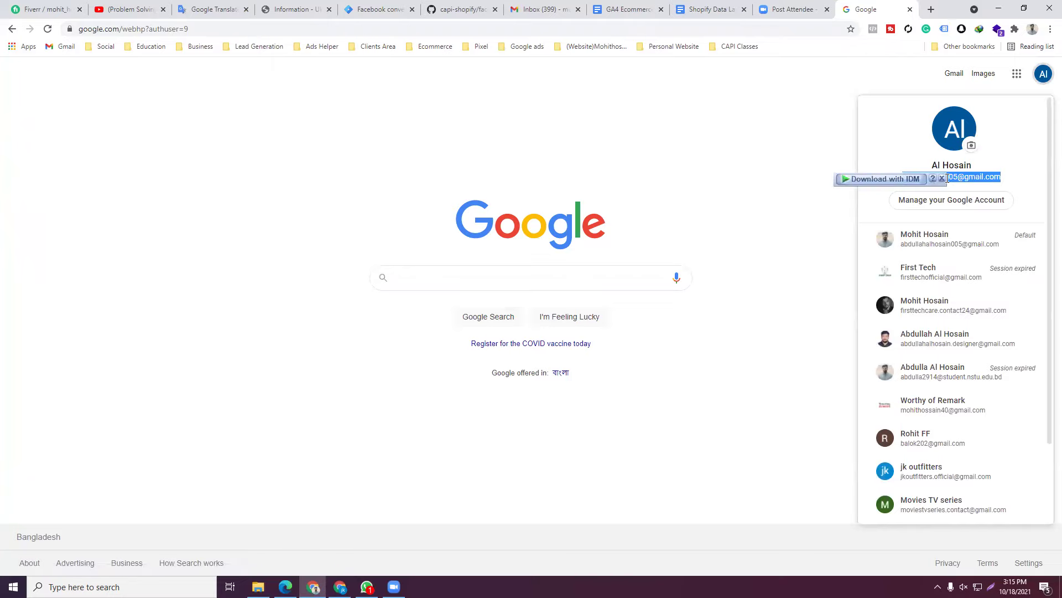
pyautogui.rightClick(959, 180)
pyautogui.click(941, 189)
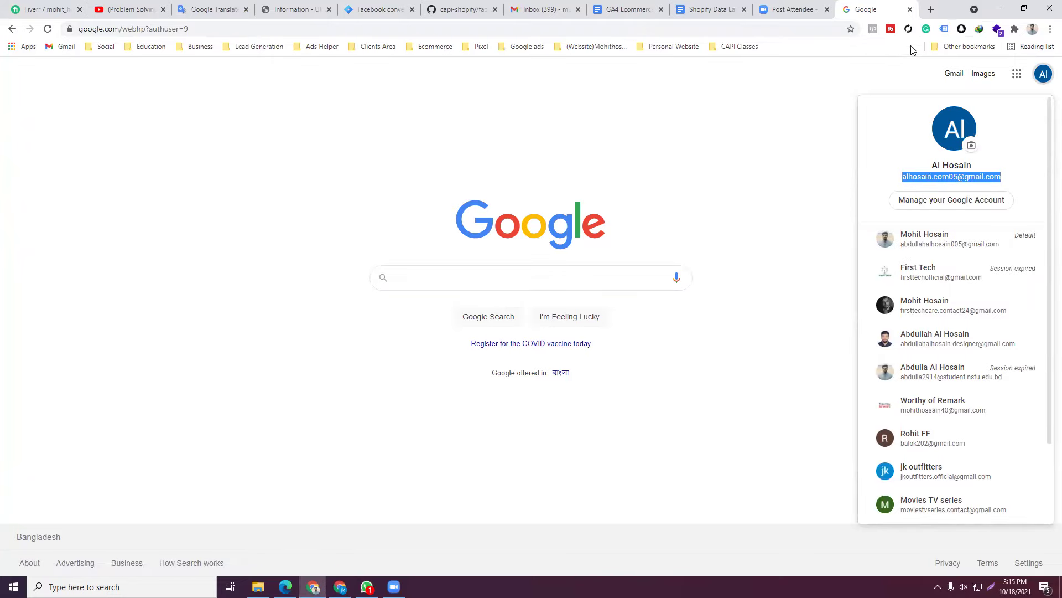
pyautogui.click(805, 16)
pyautogui.click(827, 9)
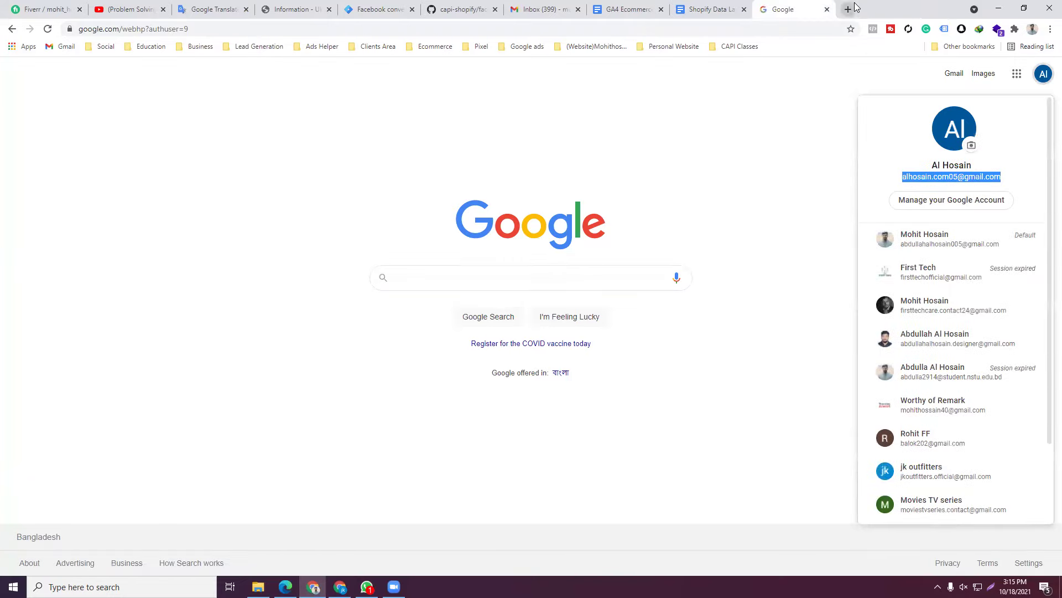
# Open stape.io in a new tab and register an account with the copied e-mail address, agreeing to the terms and privacy policy
pyautogui.click(850, 11)
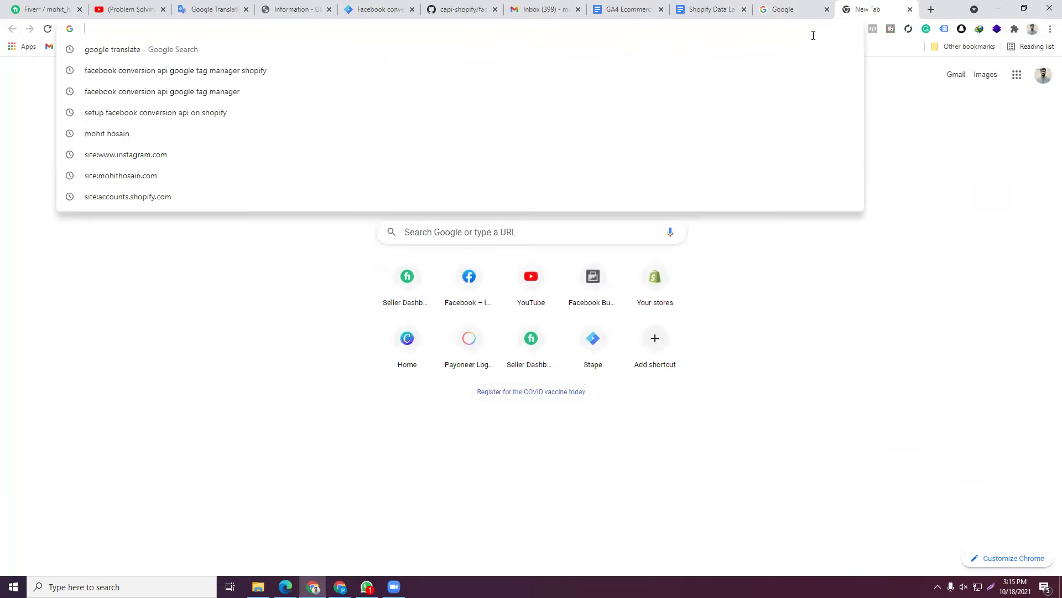
pyautogui.write('stape.io')
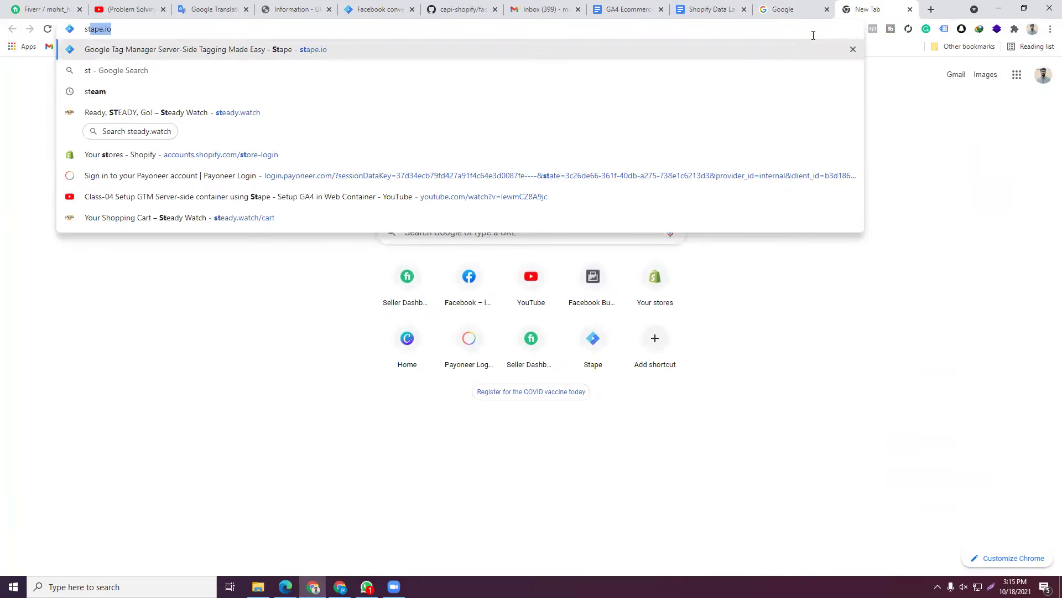
pyautogui.press('Return')
pyautogui.click(999, 97)
pyautogui.click(524, 311)
pyautogui.hotkey('ctrl', 'v')
pyautogui.click(460, 343)
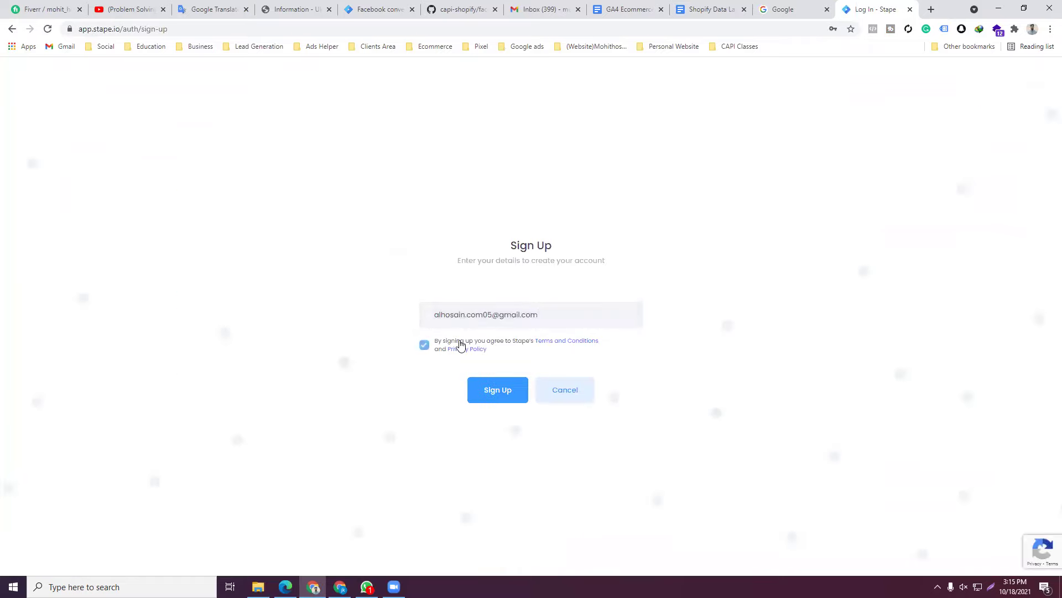
pyautogui.click(500, 390)
# Dismiss the Stape sign-up message, reload the account's Gmail inbox and follow the password link in Stape's Welcome e-mail
pyautogui.click(791, 10)
pyautogui.click(955, 77)
pyautogui.click(955, 75)
pyautogui.click(875, 9)
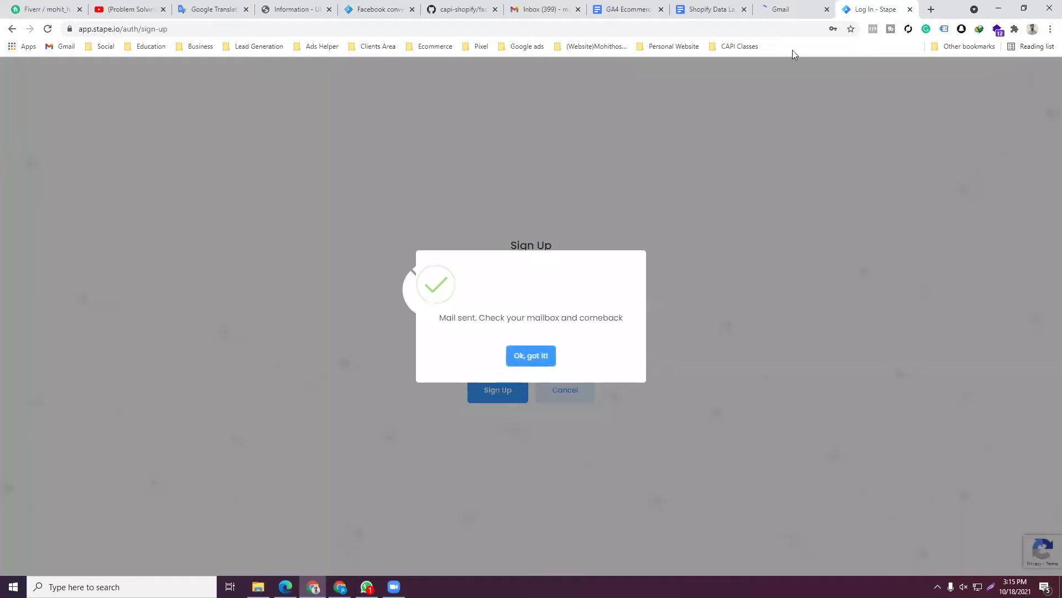
pyautogui.click(539, 355)
pyautogui.click(791, 9)
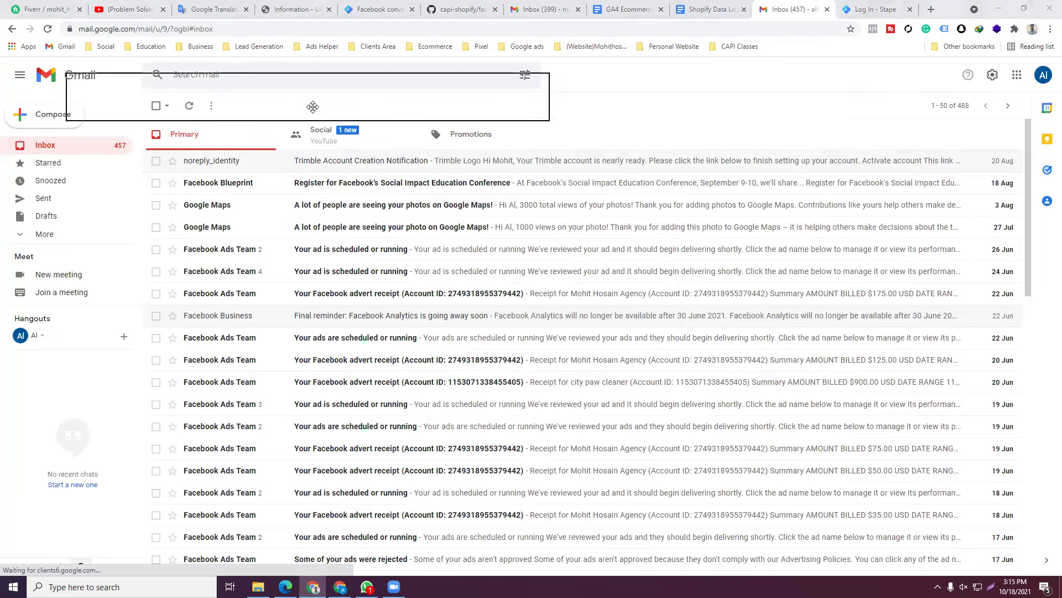
pyautogui.click(49, 30)
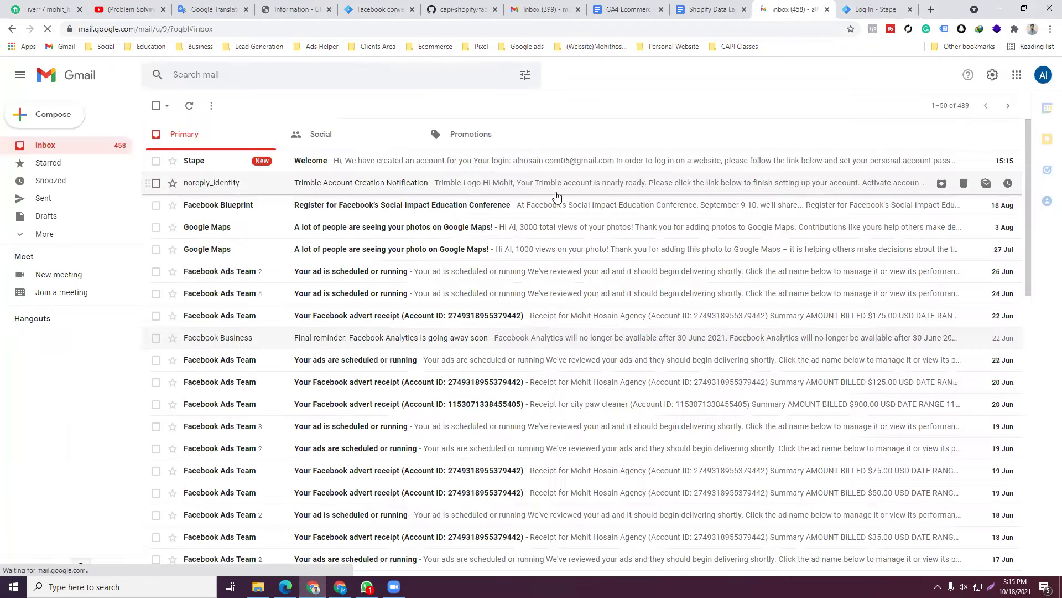
pyautogui.click(411, 165)
pyautogui.click(356, 284)
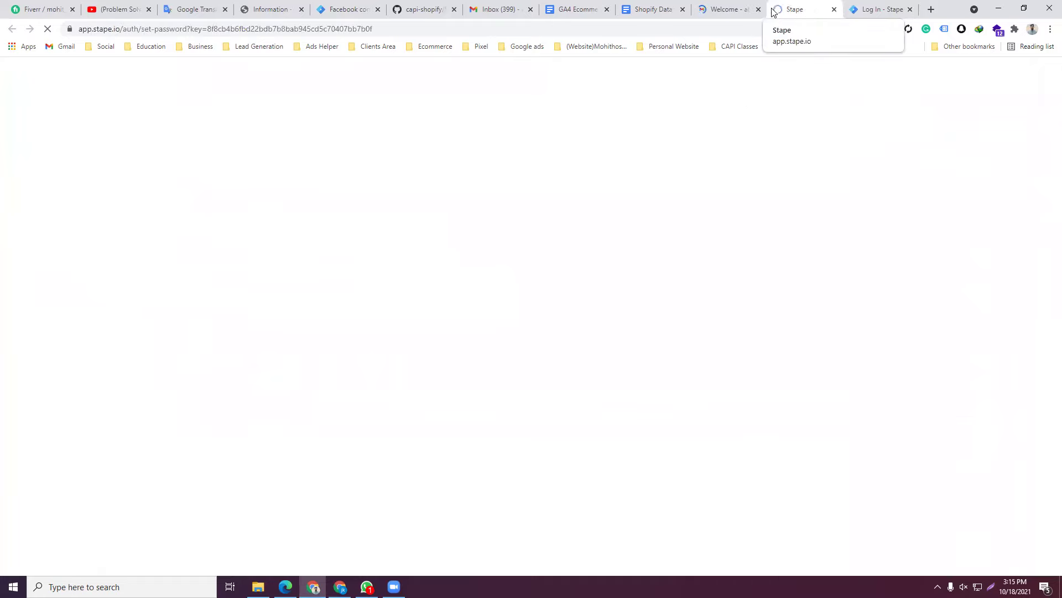
# Enter and repeat the new Stape account password, and save it
pyautogui.click(523, 245)
pyautogui.write('••••••••')
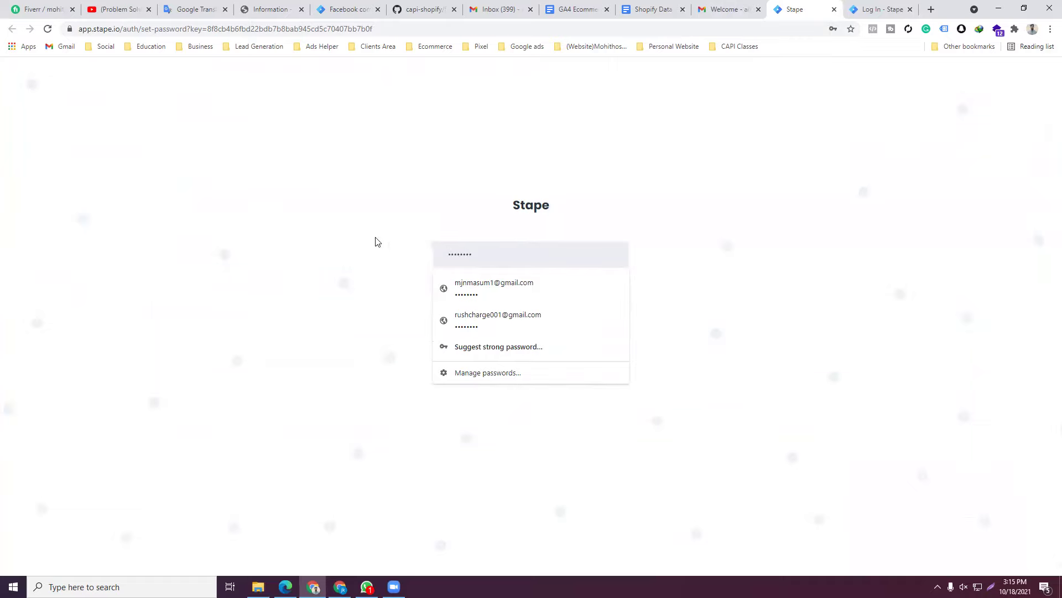
pyautogui.click(439, 280)
pyautogui.write('••••••')
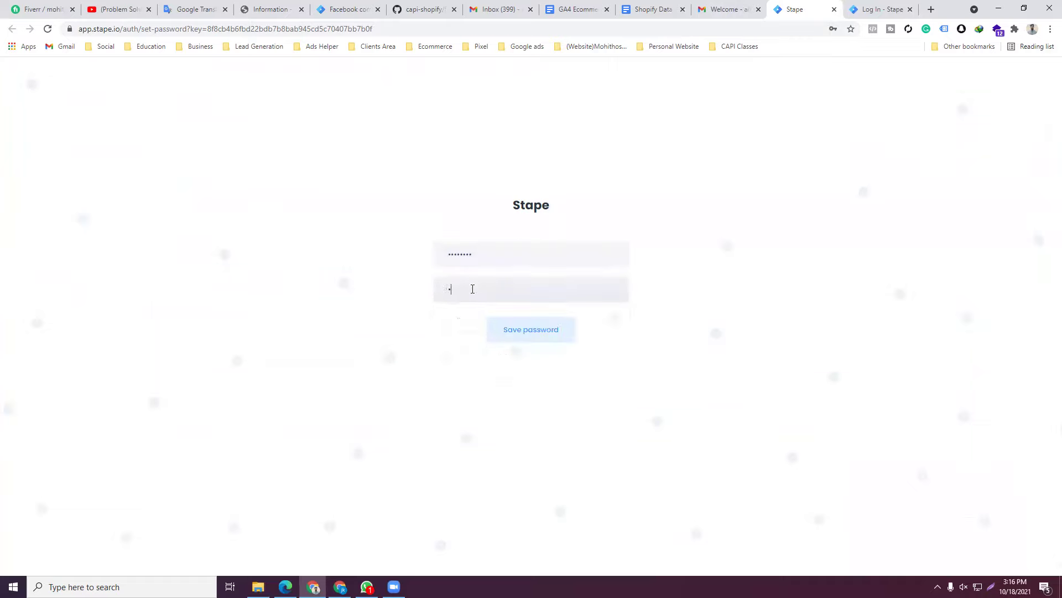
pyautogui.write('••')
pyautogui.click(568, 329)
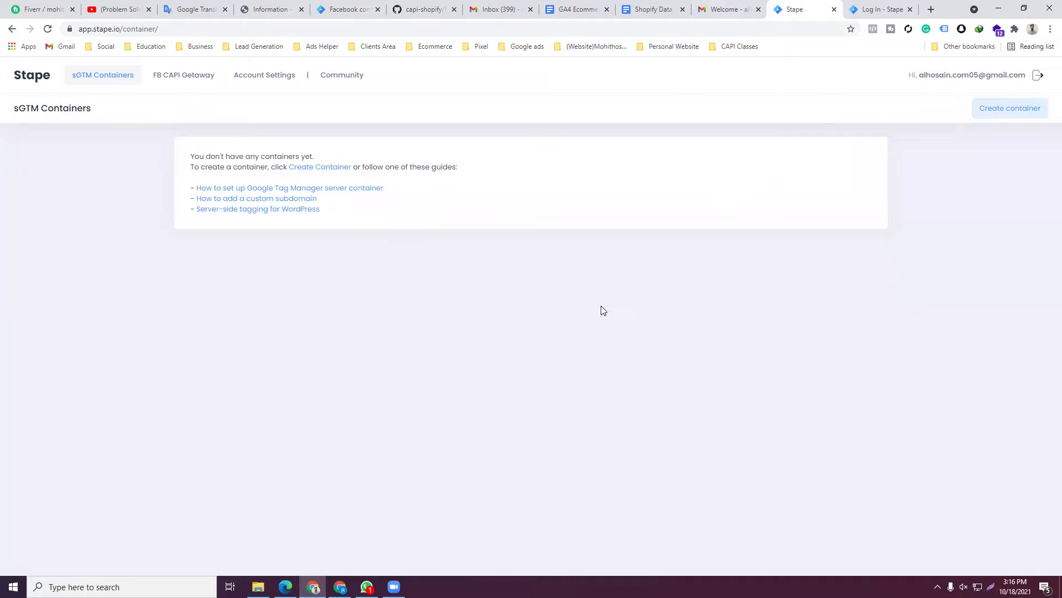
# Close the extra Stape log-in tab, switch to the other Chrome profile's window and accept the cookie notice on stape.io
pyautogui.click(911, 10)
pyautogui.click(340, 587)
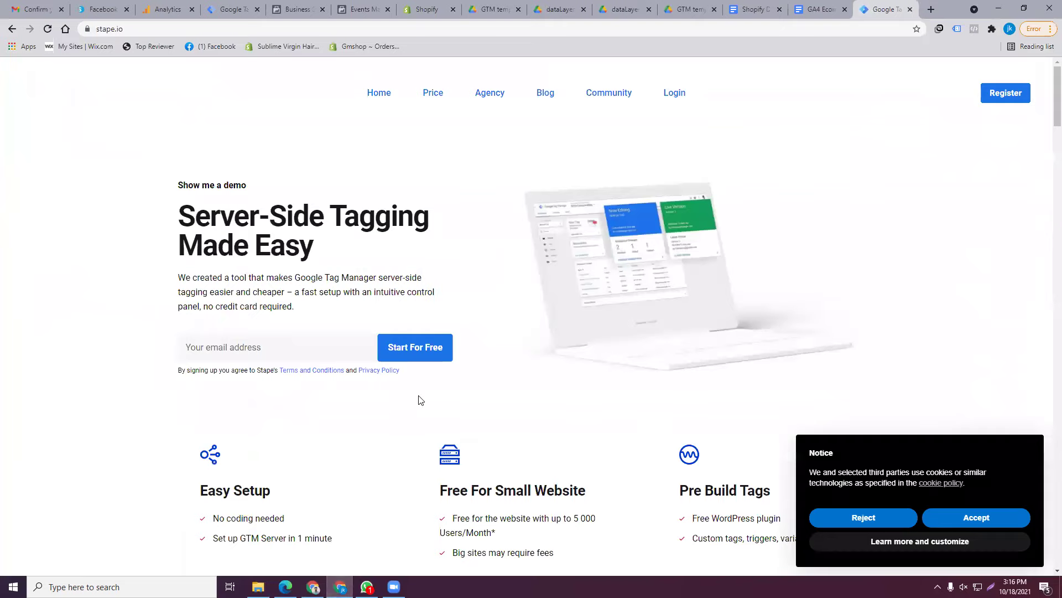
pyautogui.click(947, 519)
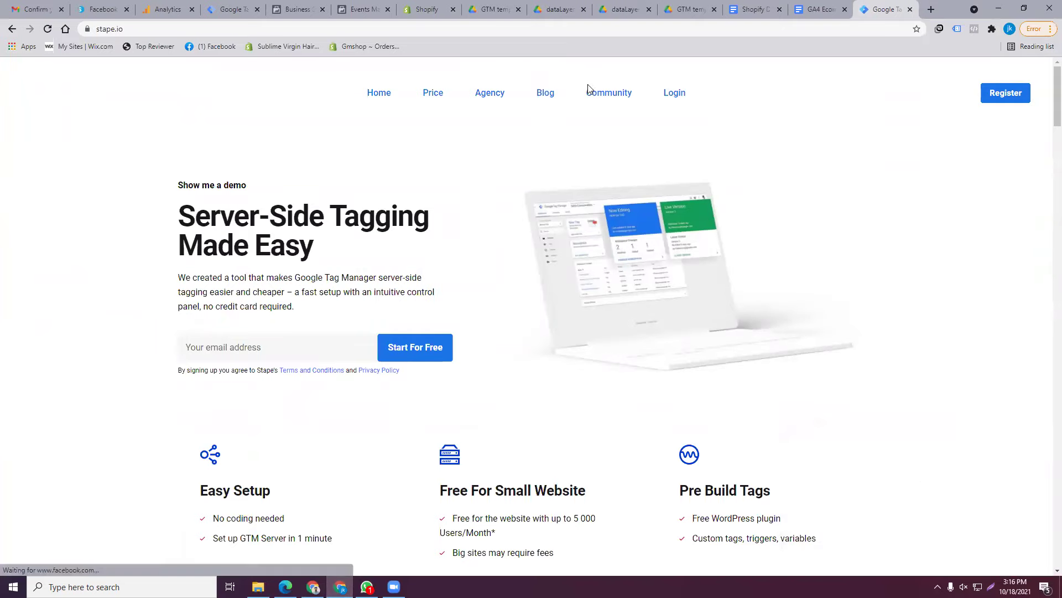
pyautogui.click(362, 8)
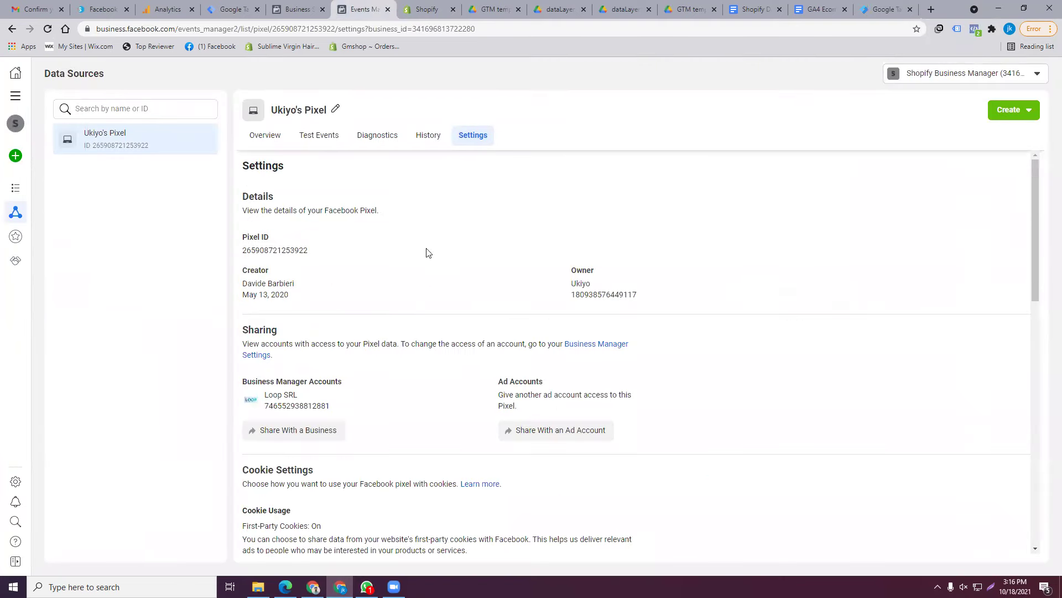
pyautogui.click(266, 138)
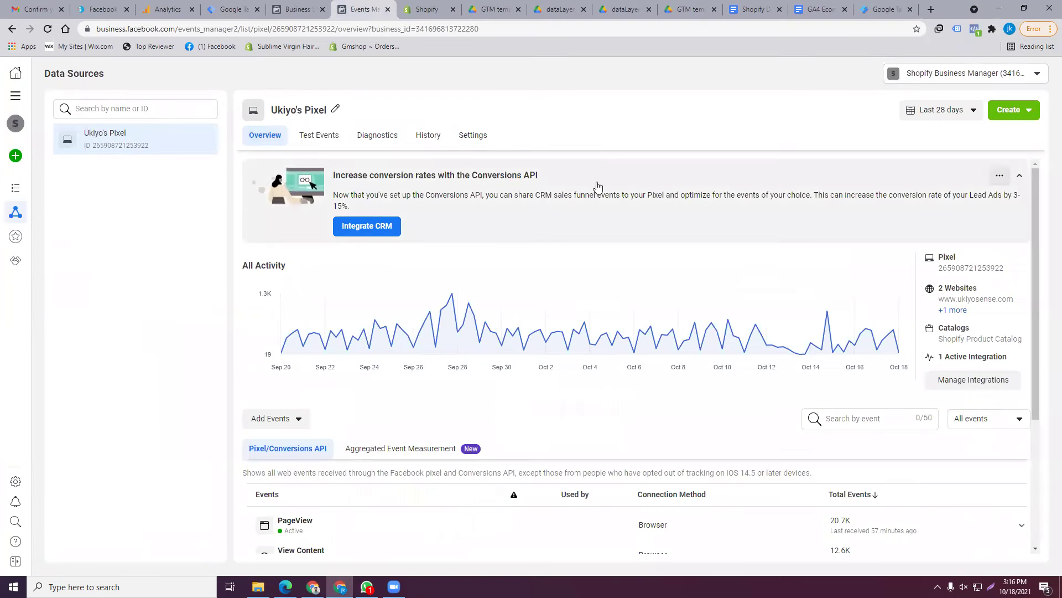
pyautogui.scroll(-3, 600, 213)
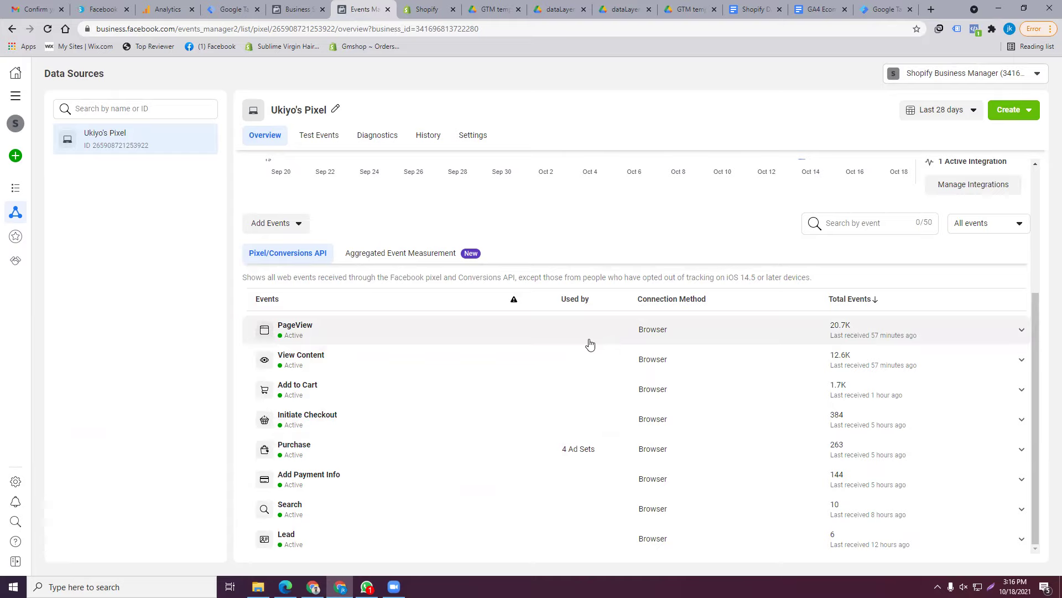
pyautogui.click(1022, 332)
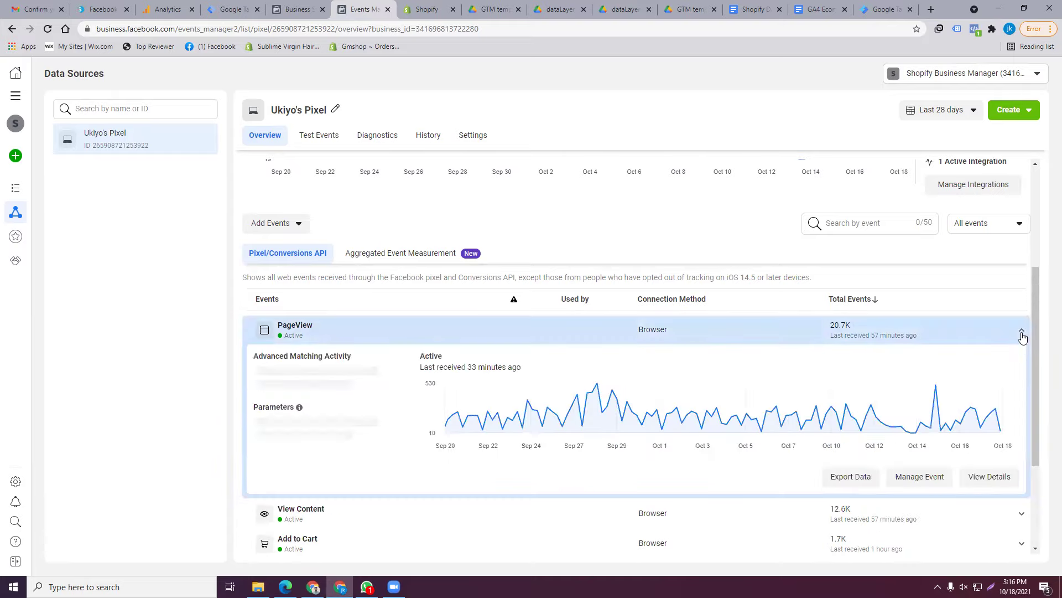
pyautogui.scroll(-1, 730, 376)
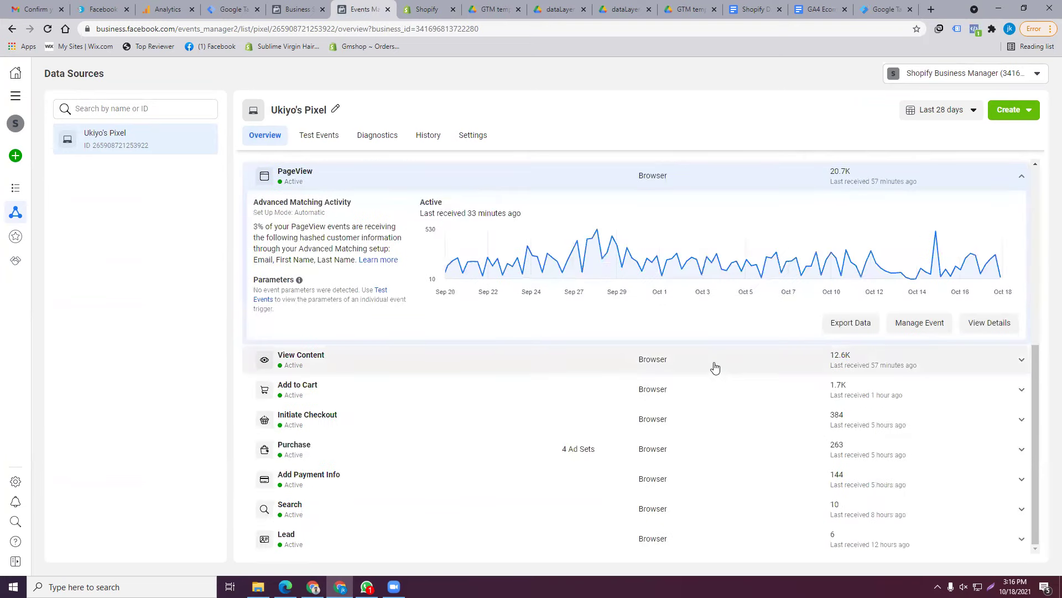
pyautogui.click(1020, 366)
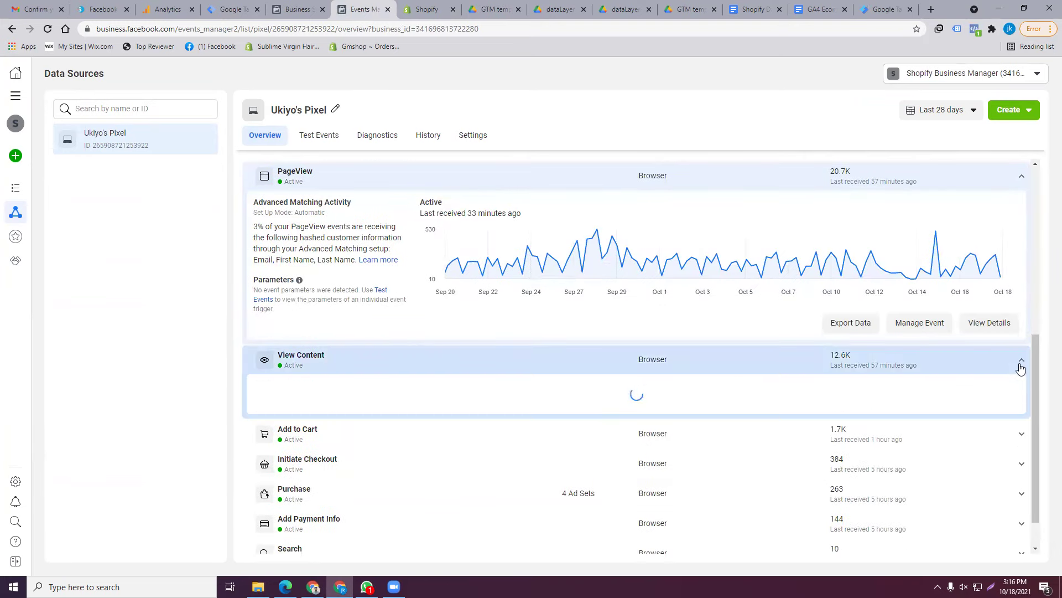
pyautogui.scroll(-3, 725, 280)
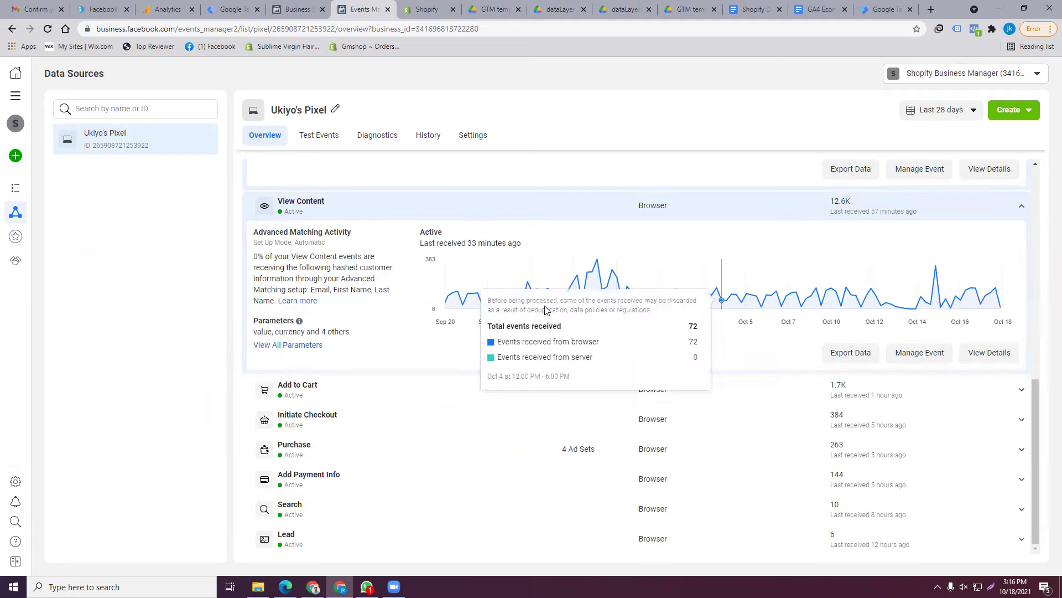
pyautogui.moveTo(446, 336)
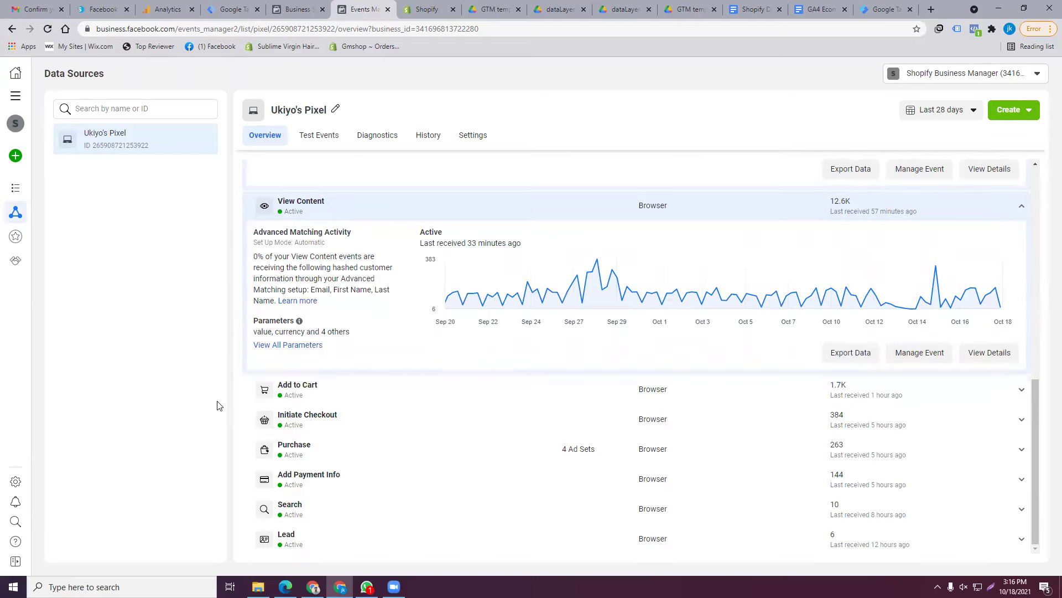
# Open the Facebook sales channel in the Ukiyo Lifestyle Shopify admin and start the Facebook Shop setup
pyautogui.click(299, 9)
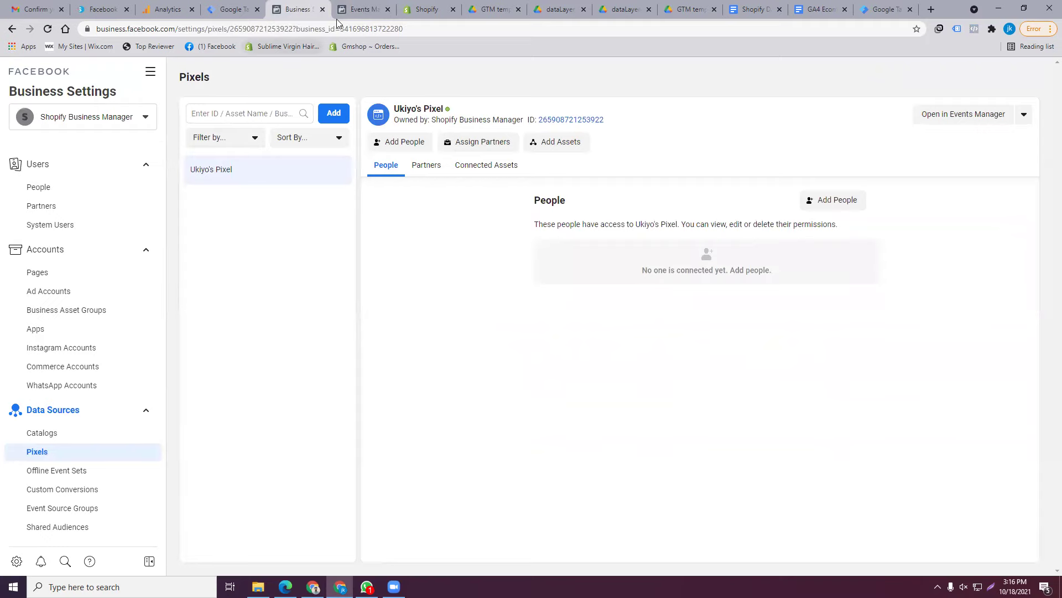
pyautogui.click(426, 7)
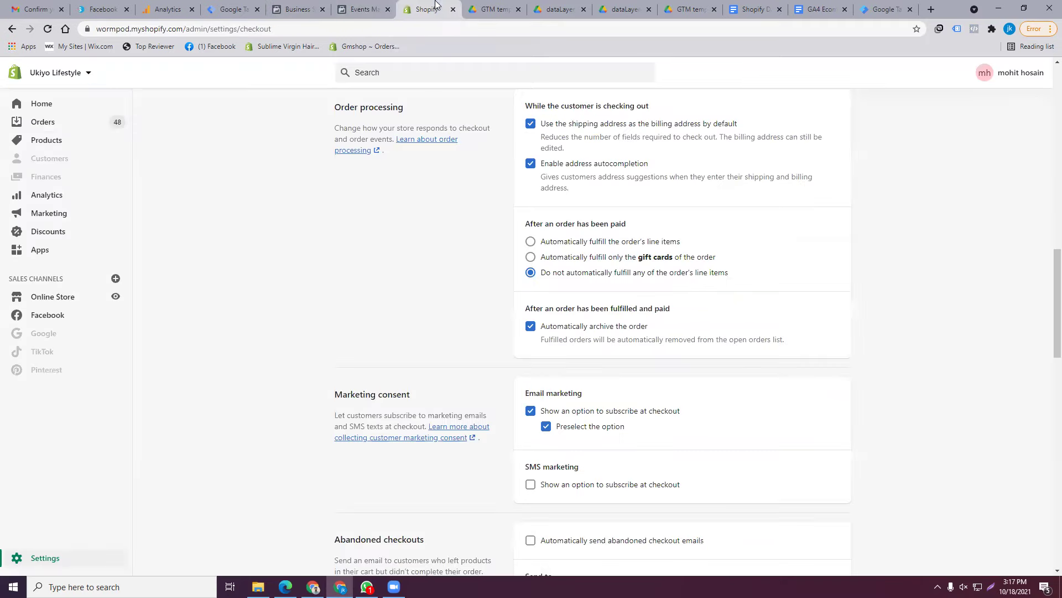
pyautogui.click(45, 320)
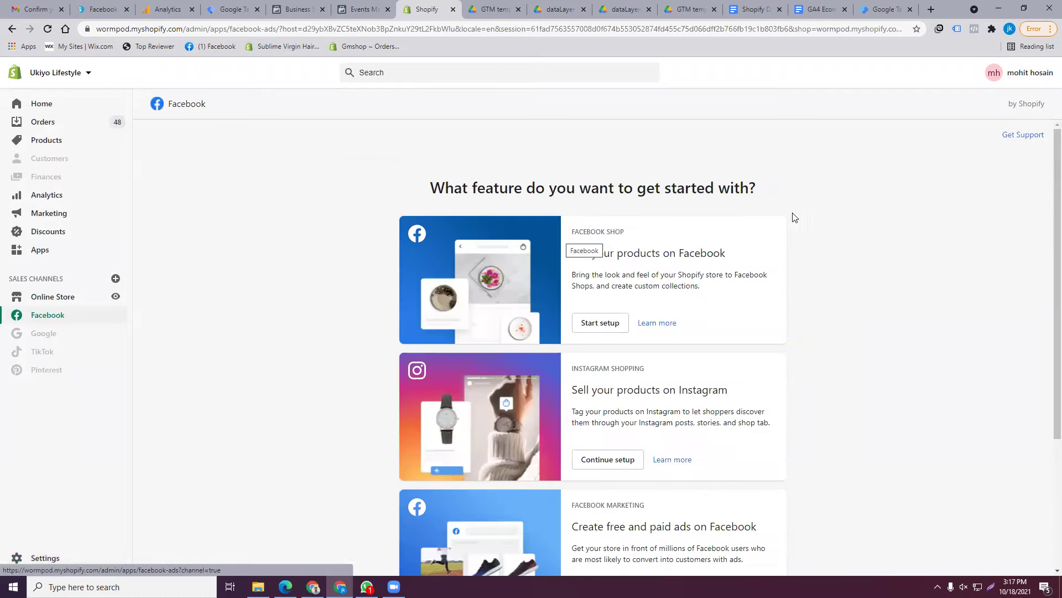
pyautogui.click(603, 323)
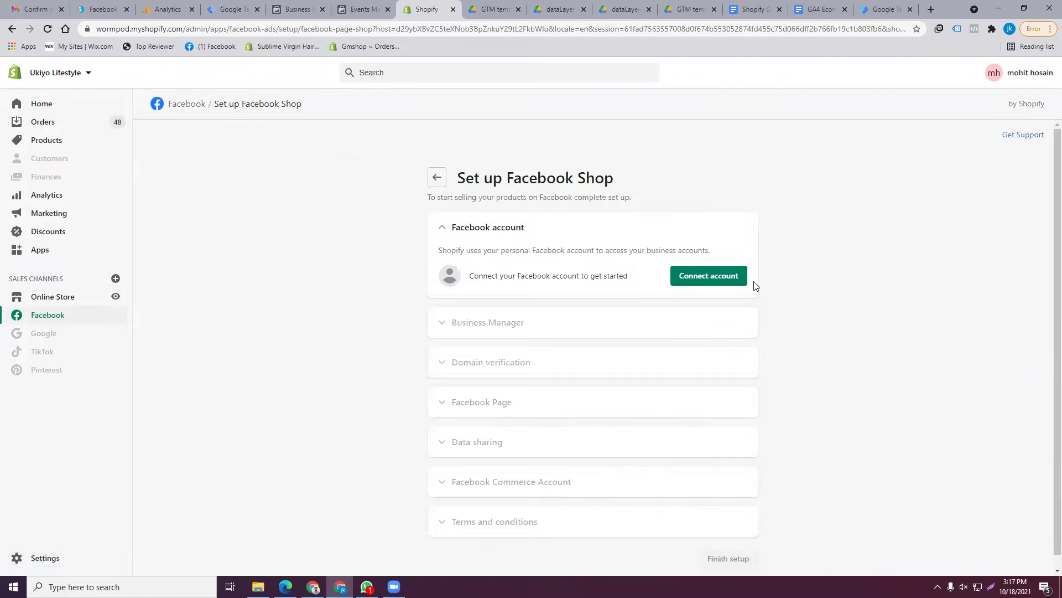
pyautogui.scroll(-1, 616, 296)
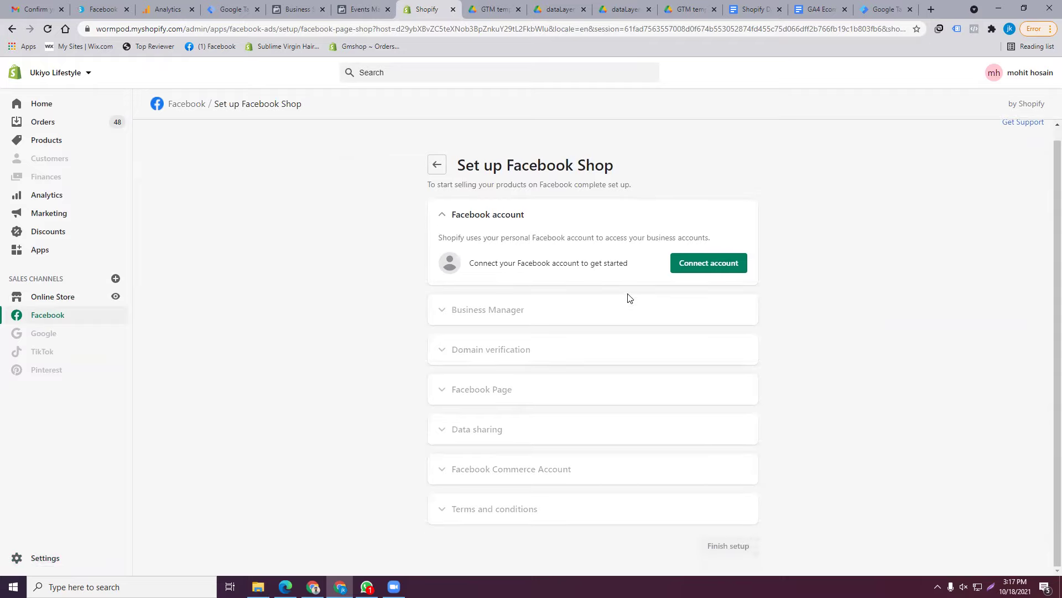
# Connect the Facebook account to the Shopify channel, filling in the Facebook account password to authorize it
pyautogui.click(708, 268)
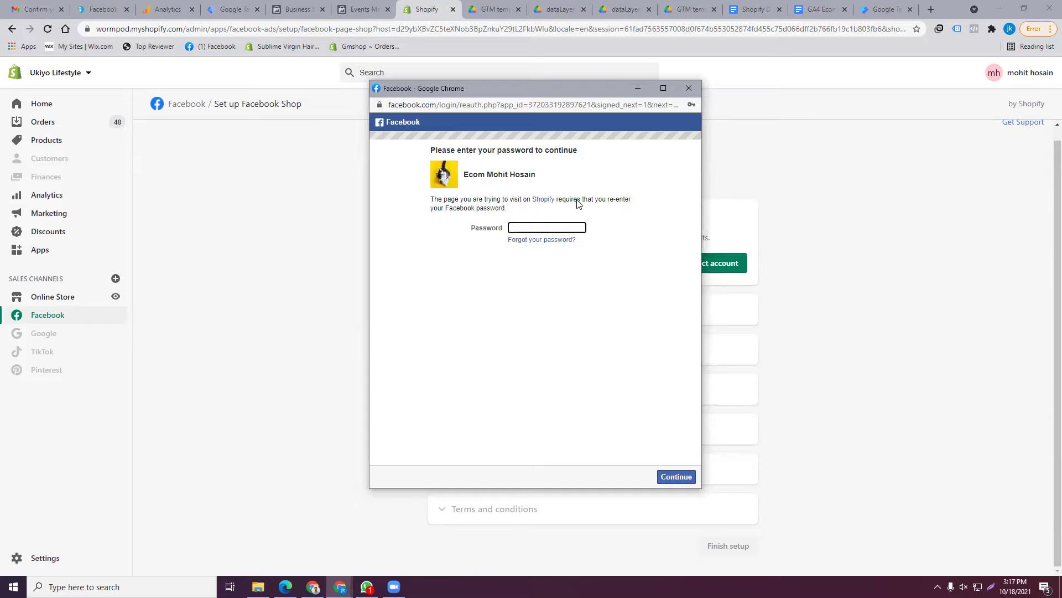
pyautogui.click(578, 224)
pyautogui.click(564, 247)
pyautogui.click(675, 476)
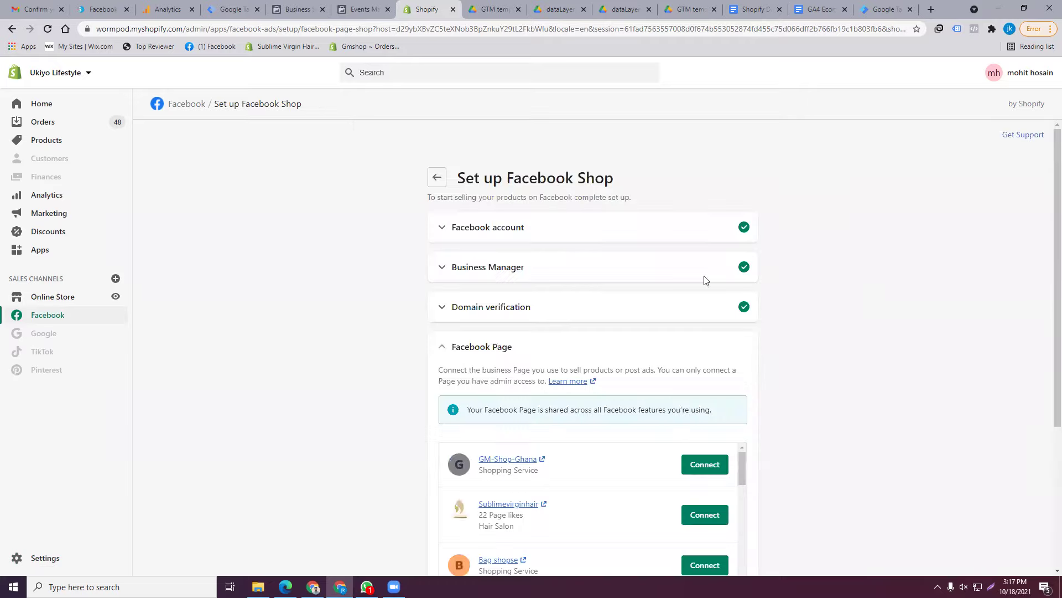
# Look through the connectable Facebook Pages for the store's Page, and check the Pages owned by the business in Business Settings
pyautogui.scroll(-5, 559, 387)
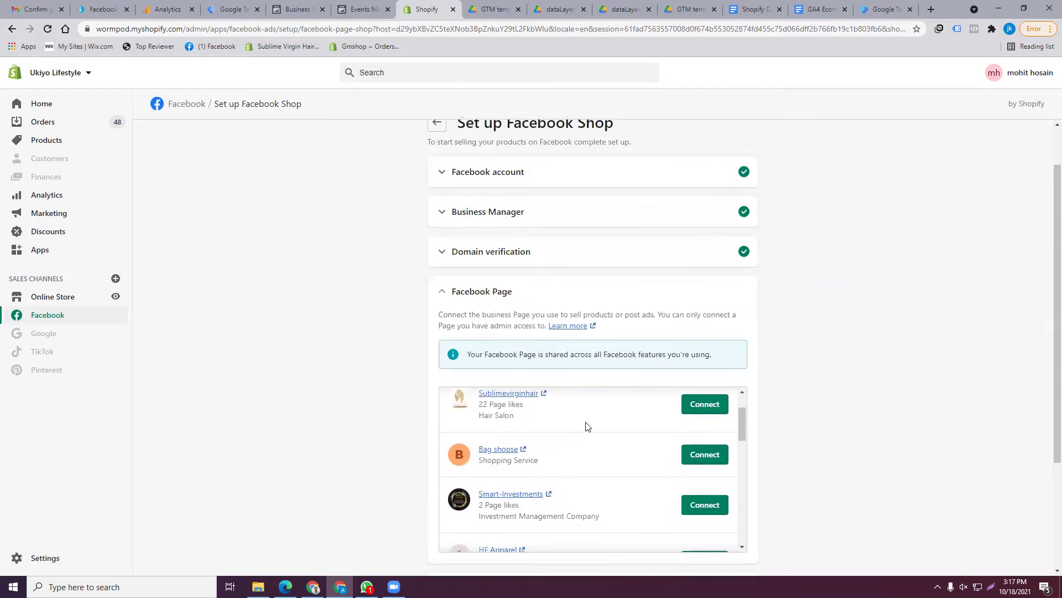
pyautogui.scroll(-2, 596, 435)
pyautogui.scroll(-5, 596, 439)
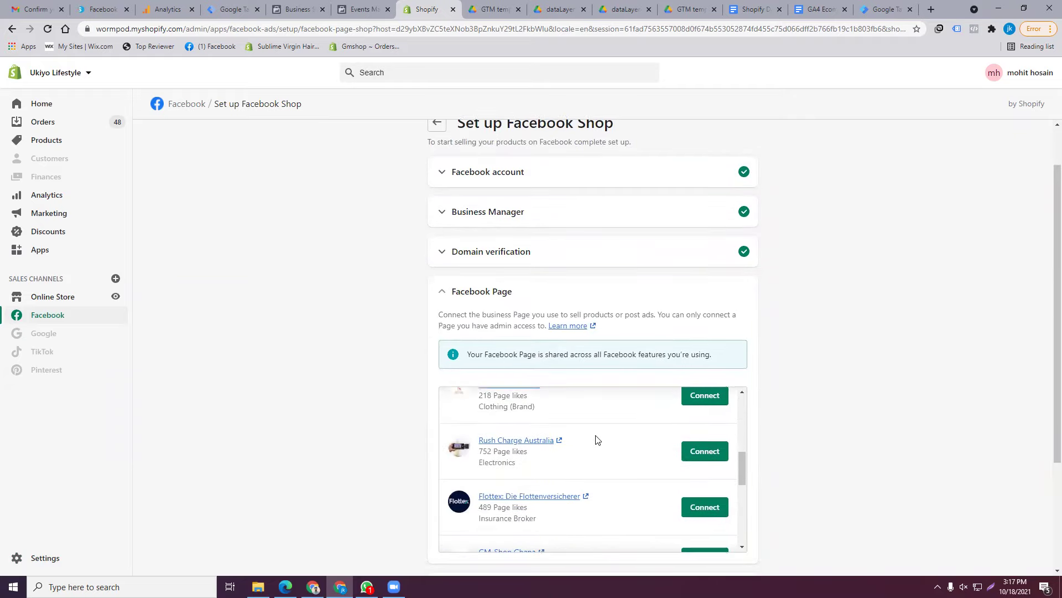
pyautogui.scroll(-3, 609, 451)
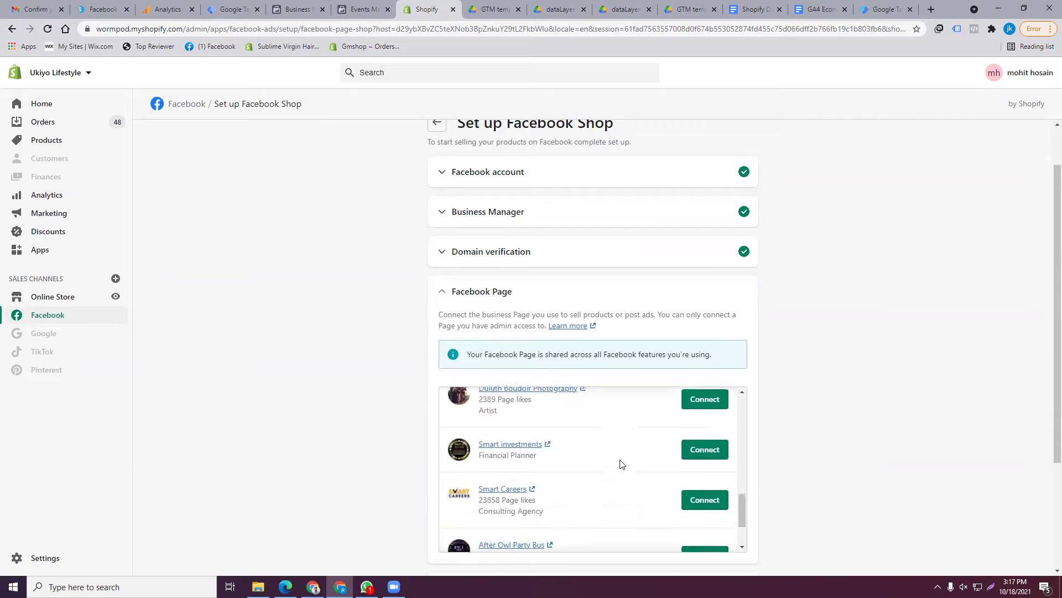
pyautogui.click(303, 8)
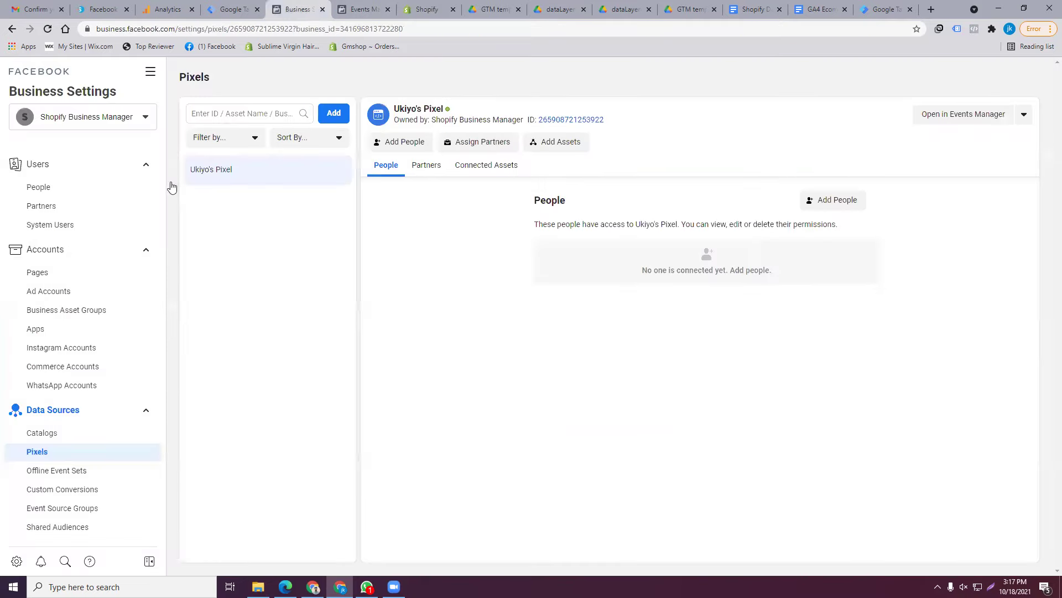
pyautogui.click(75, 274)
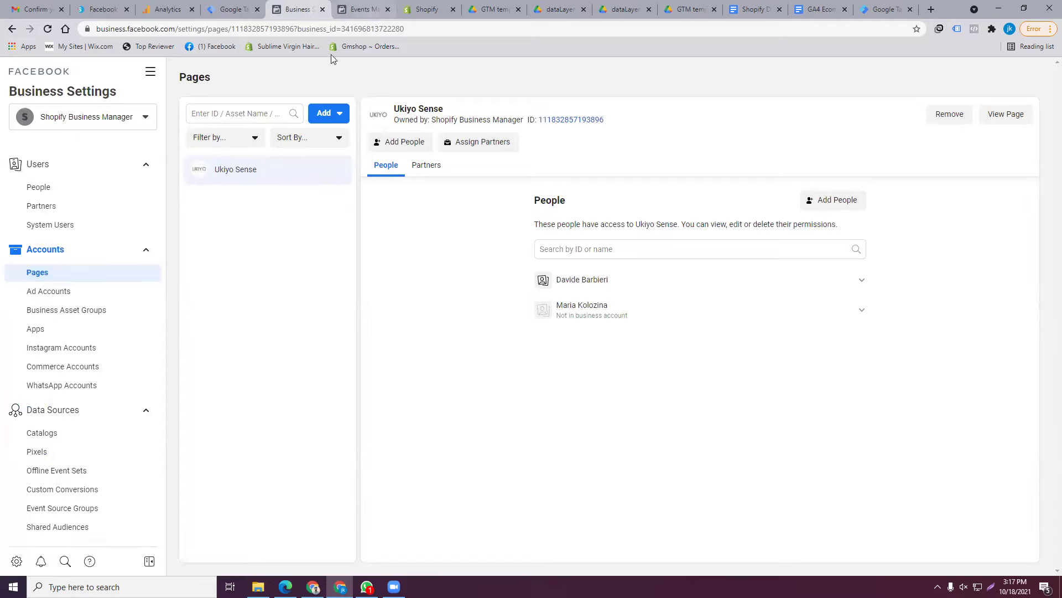
# Start assigning assets to the second admin in People, selecting the classic Page Ukiyo Sense with Manage Page and View Earnings Insights access
pyautogui.click(142, 193)
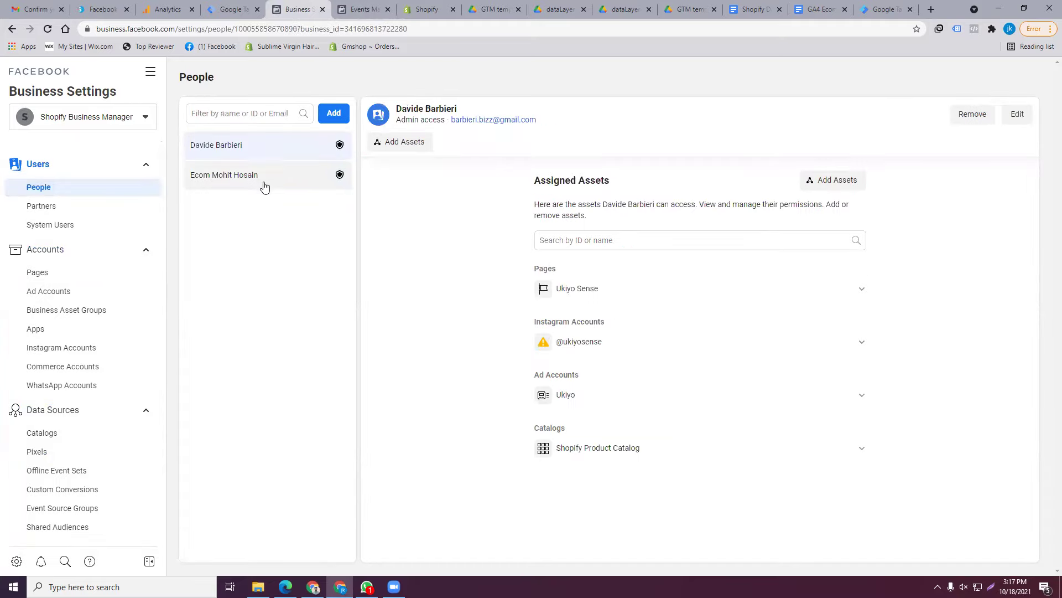
pyautogui.click(262, 178)
pyautogui.click(834, 191)
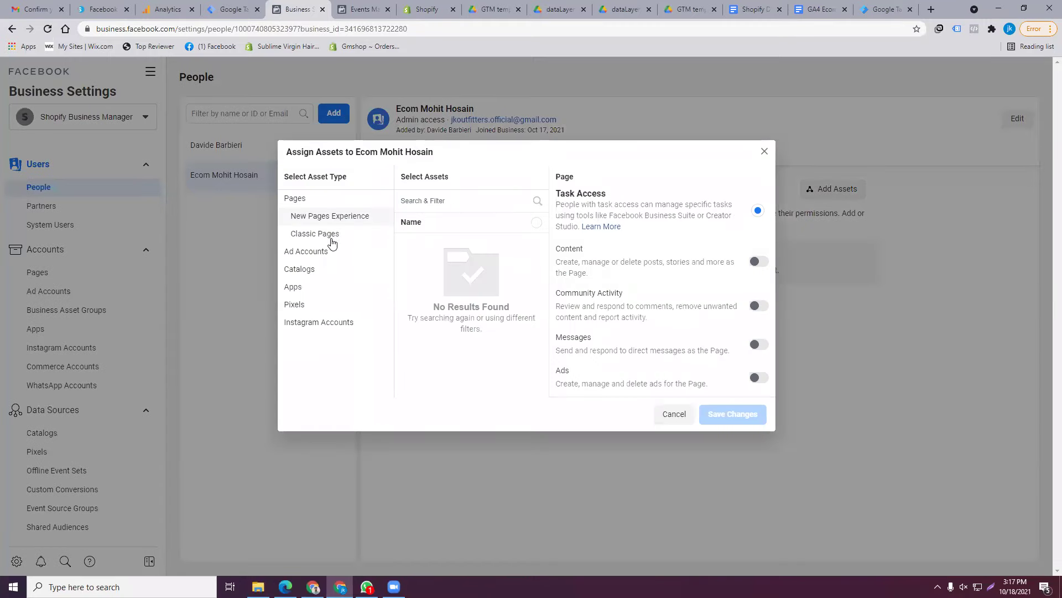
pyautogui.click(333, 235)
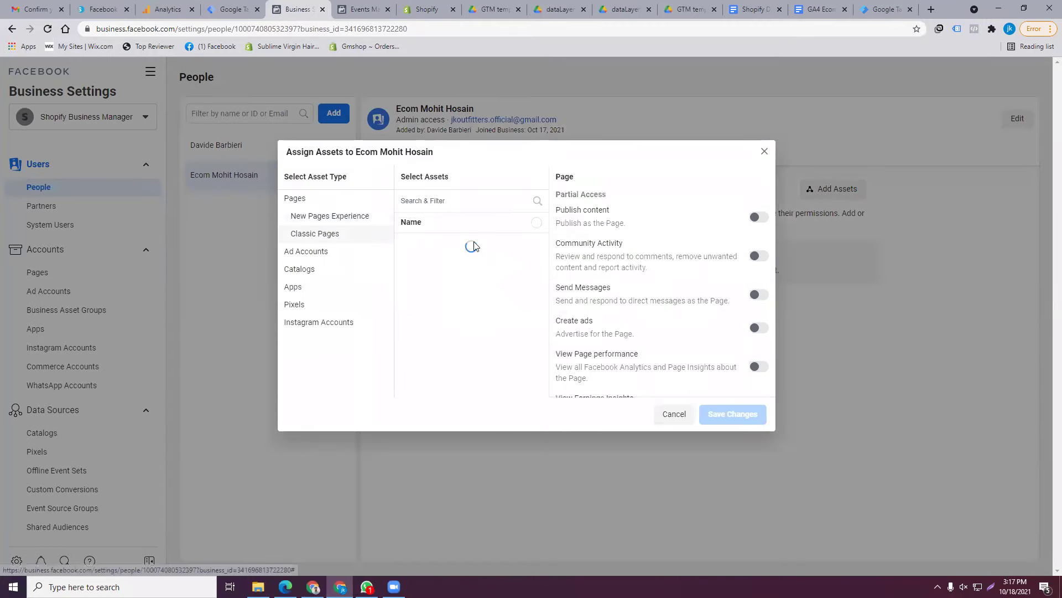
pyautogui.click(514, 252)
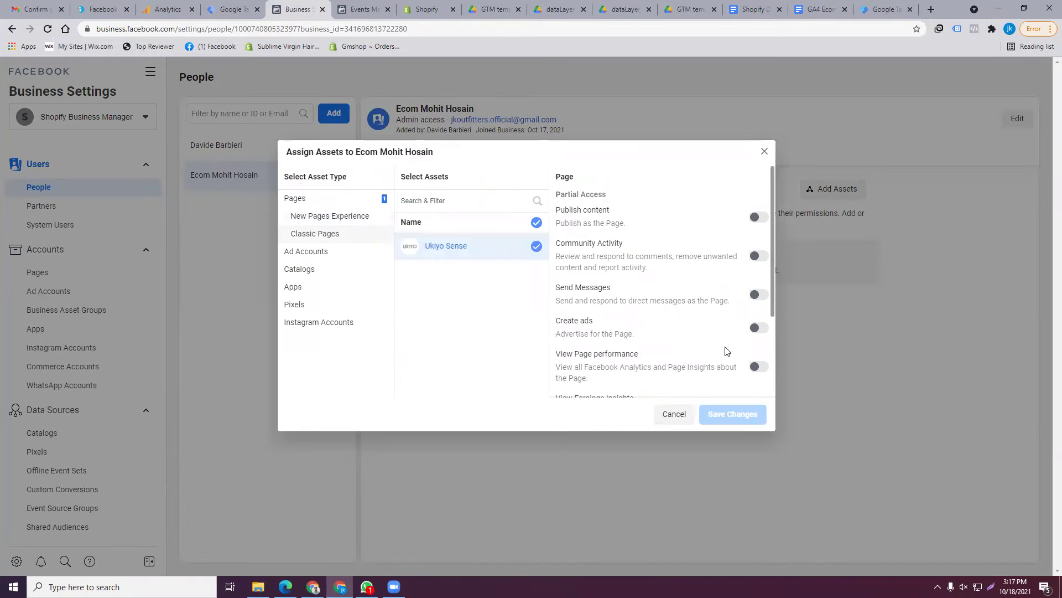
pyautogui.scroll(-2, 726, 351)
pyautogui.click(759, 352)
pyautogui.click(764, 280)
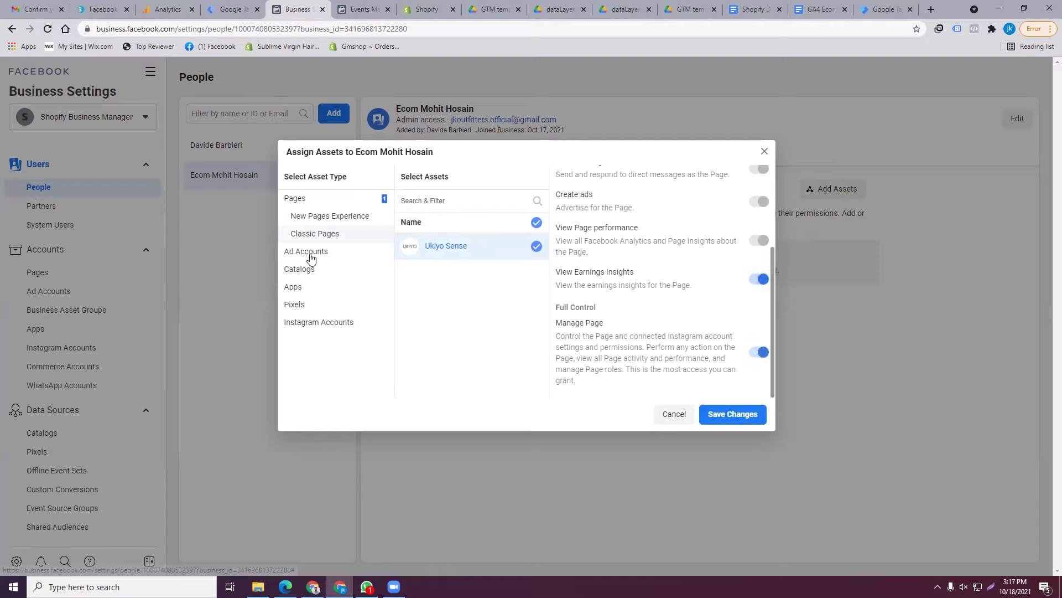
# Give the same admin full control of the Ukiyo ad account and the Shopify Product Catalog
pyautogui.click(305, 257)
pyautogui.click(470, 246)
pyautogui.click(759, 345)
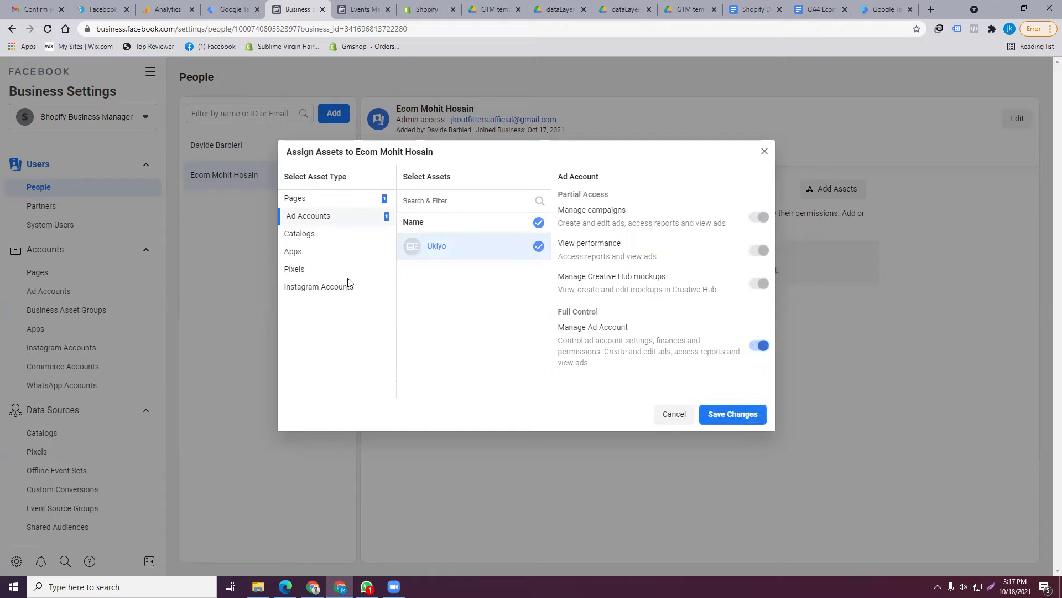
pyautogui.click(304, 235)
pyautogui.click(503, 245)
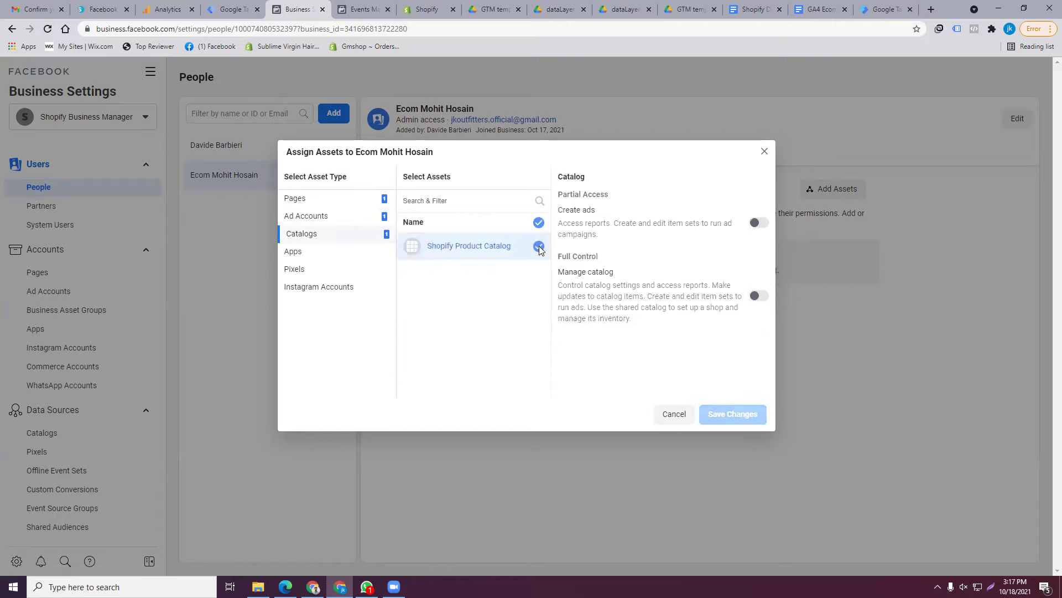
pyautogui.click(758, 296)
pyautogui.click(329, 253)
pyautogui.click(326, 269)
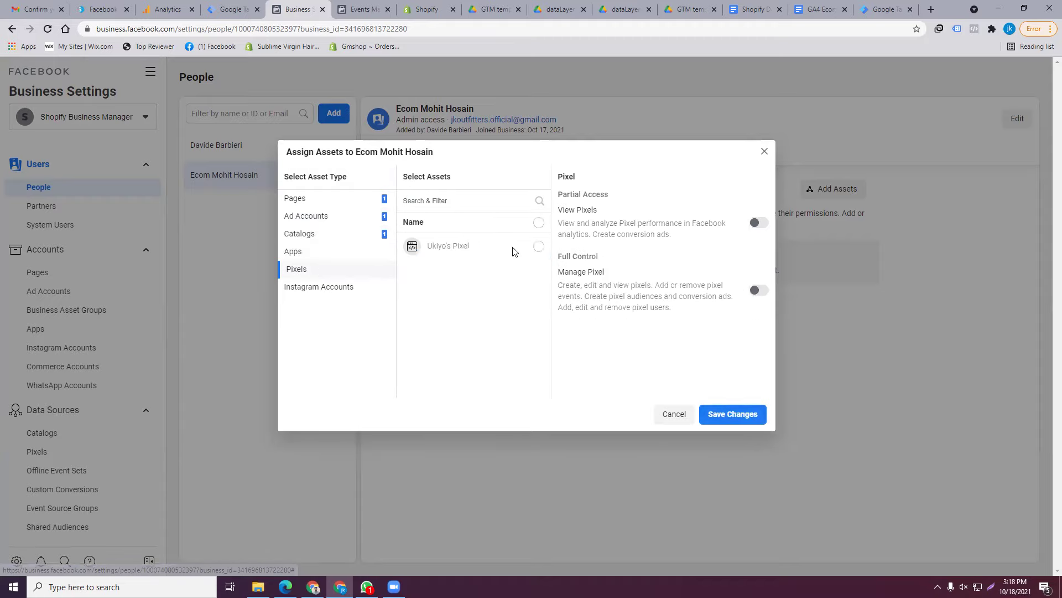
pyautogui.click(514, 248)
pyautogui.click(760, 290)
pyautogui.click(319, 287)
pyautogui.click(733, 414)
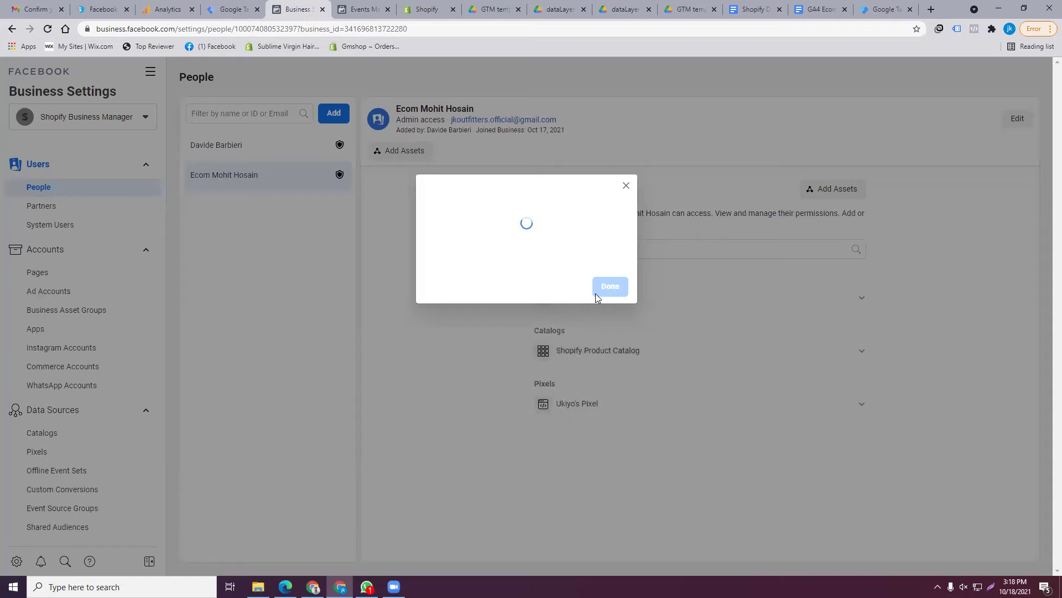
pyautogui.click(612, 276)
# Return to the Facebook Shop setup in Shopify and reload the page
pyautogui.click(426, 9)
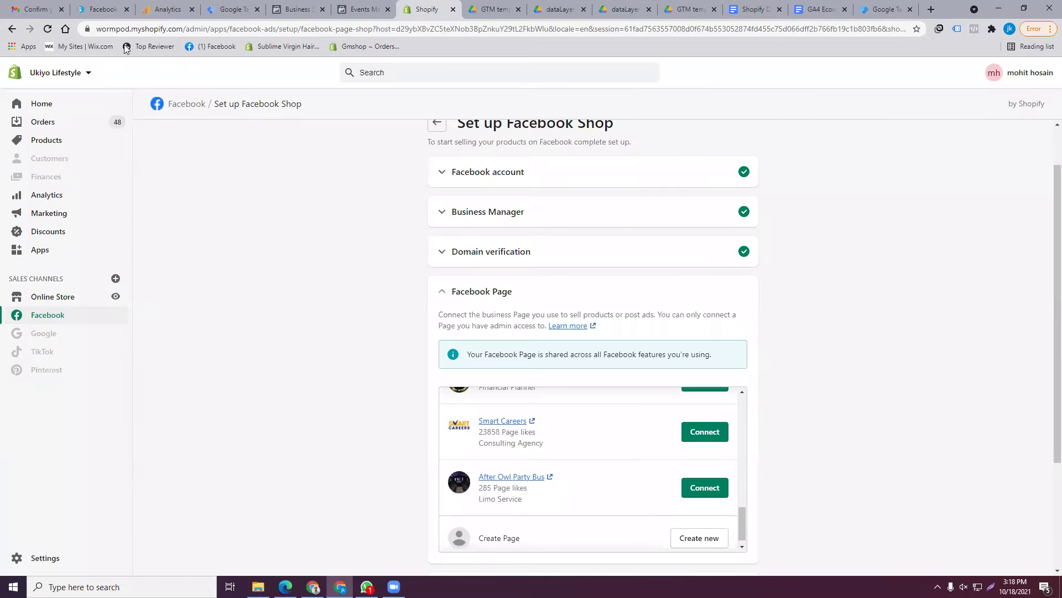
pyautogui.click(144, 29)
pyautogui.press('Return')
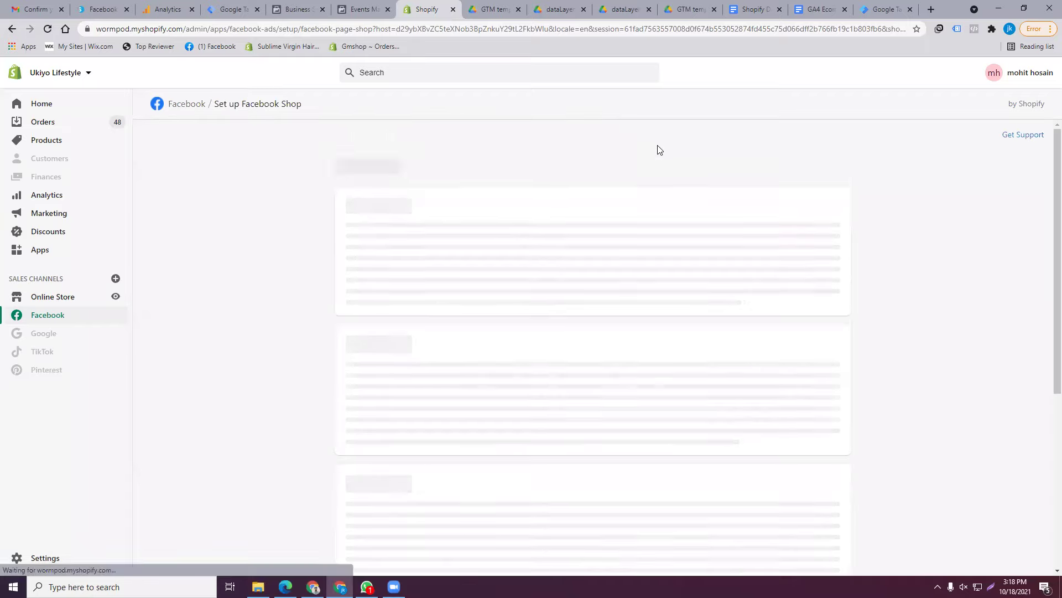
pyautogui.click(481, 390)
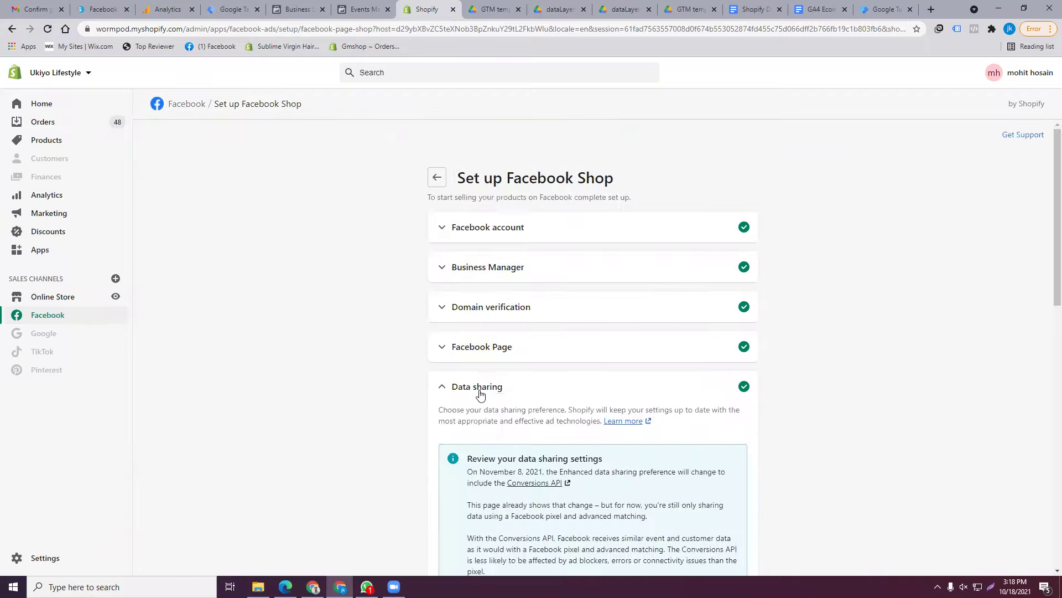
pyautogui.scroll(-10, 692, 347)
pyautogui.scroll(-3, 692, 347)
pyautogui.click(694, 166)
pyautogui.scroll(2, 664, 303)
pyautogui.scroll(-3, 651, 329)
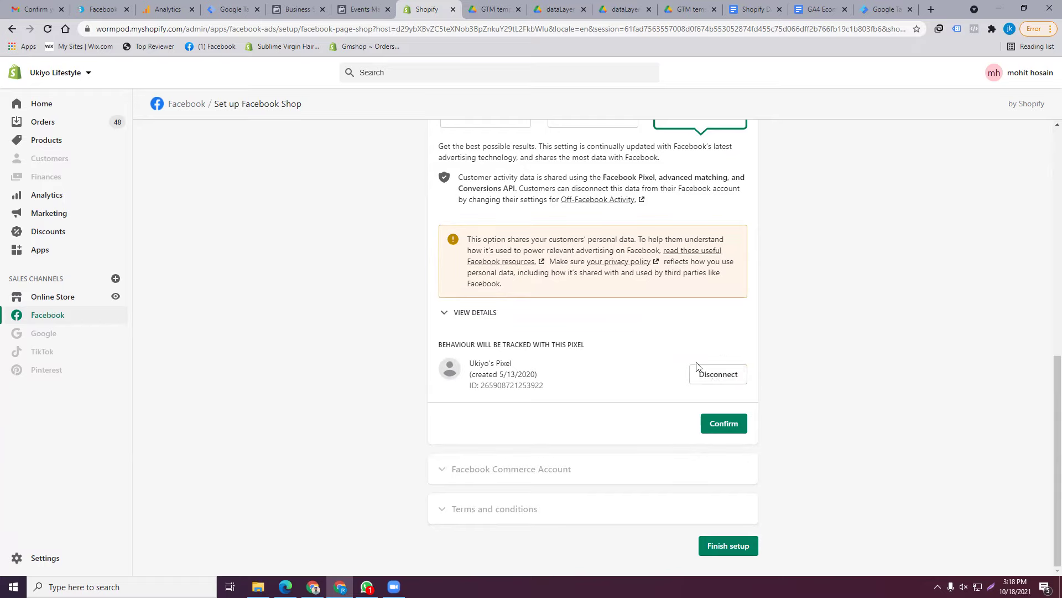
pyautogui.click(700, 372)
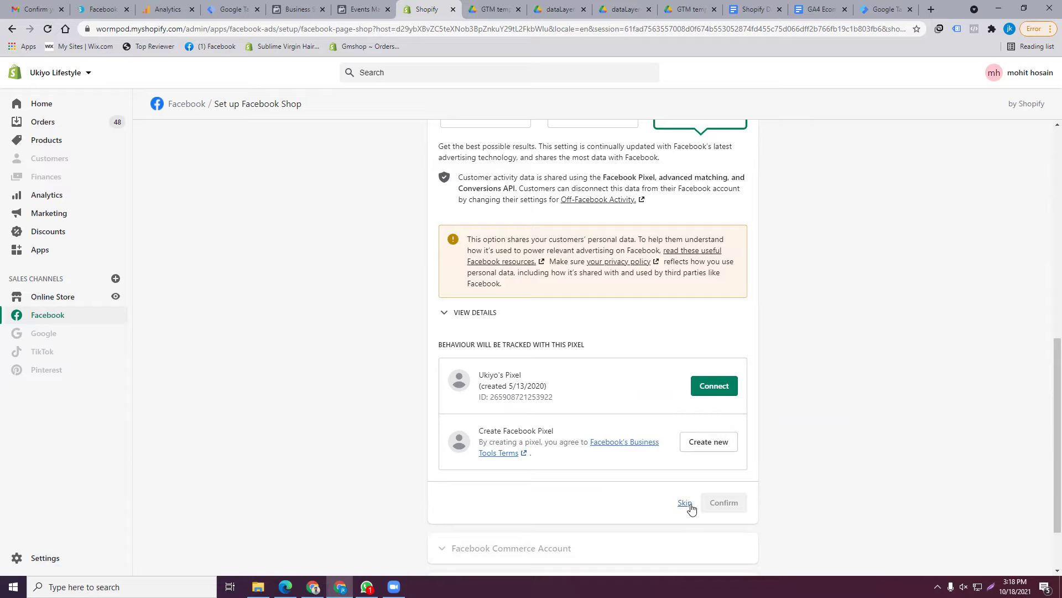
# Finish the Facebook Shop setup without a connected pixel and dismiss the completion notice
pyautogui.scroll(-2, 553, 447)
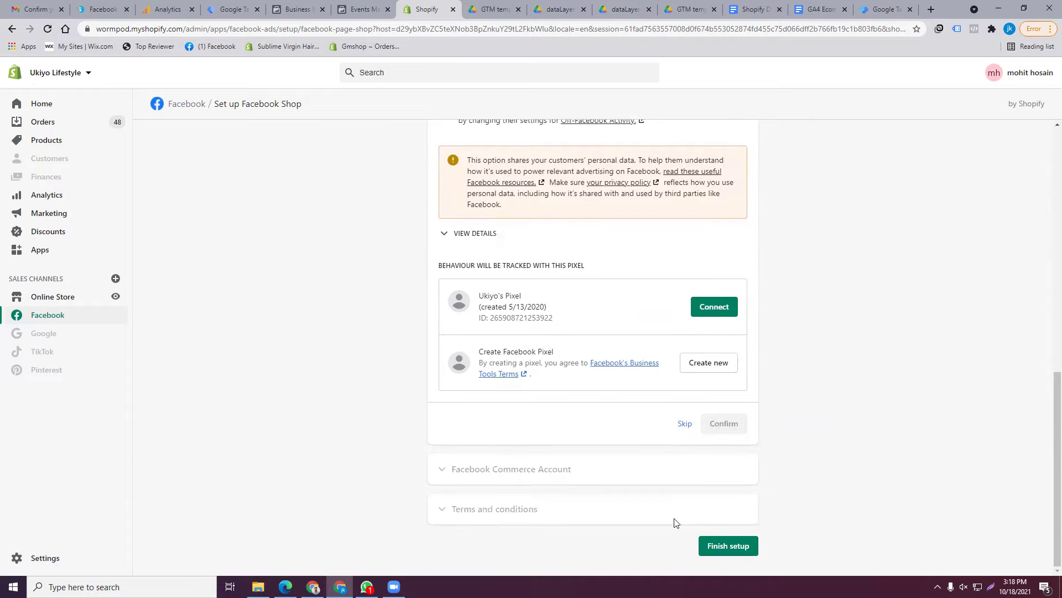
pyautogui.click(729, 547)
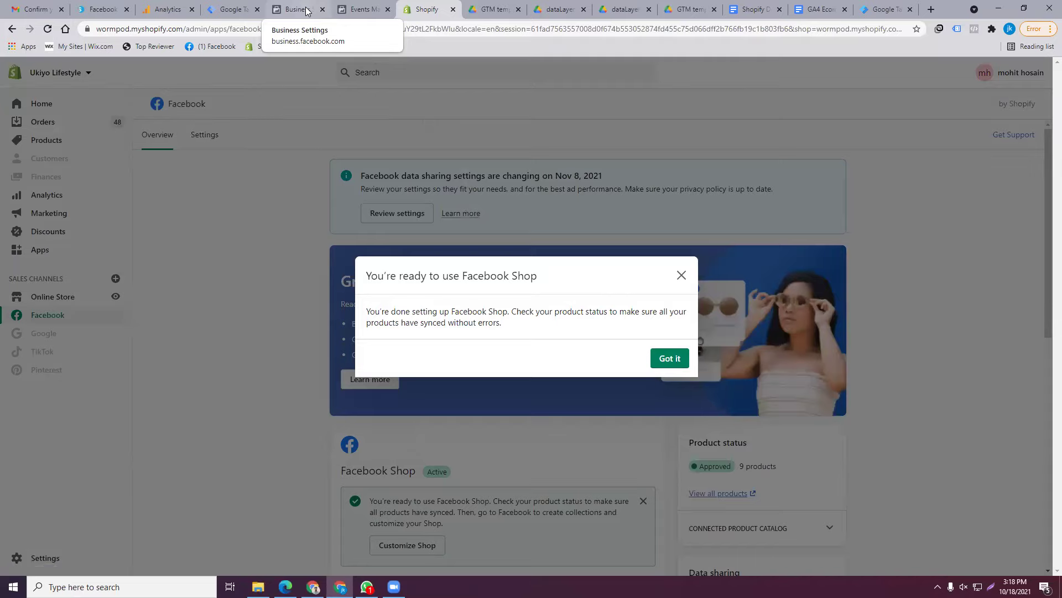
pyautogui.click(662, 361)
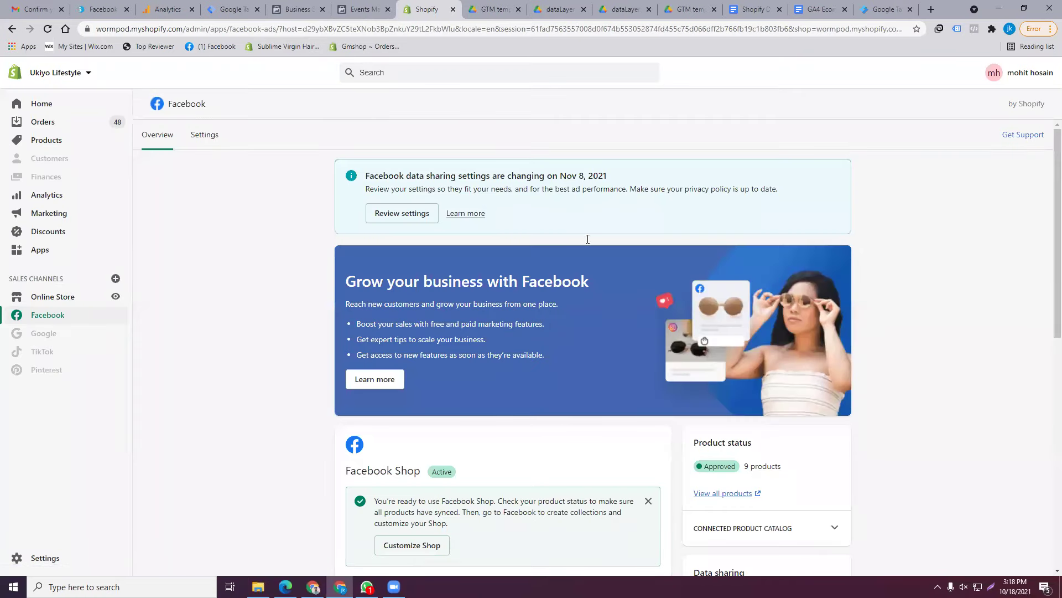
pyautogui.scroll(-6, 587, 239)
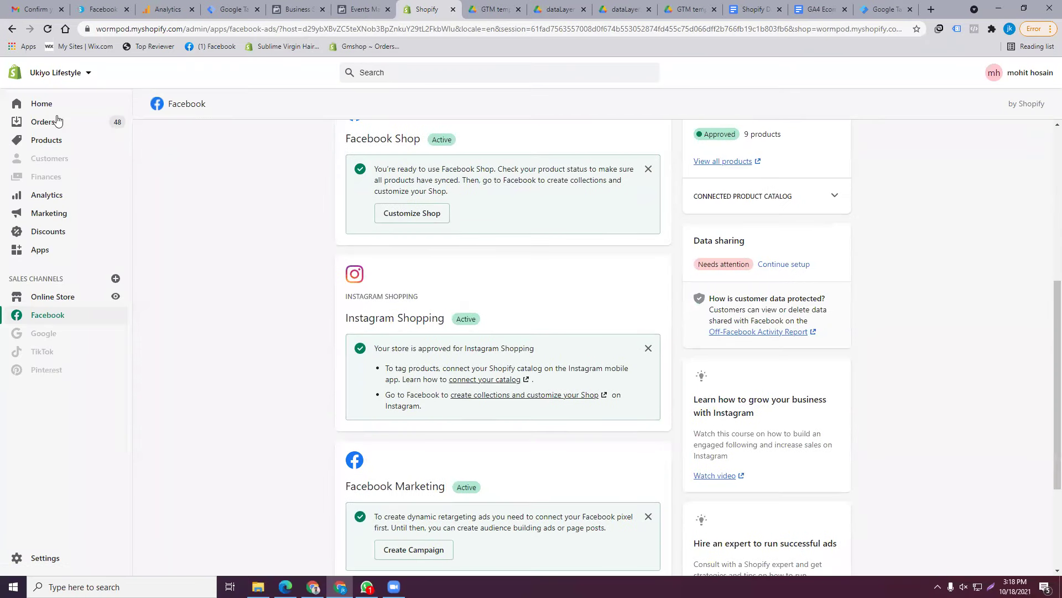
pyautogui.click(365, 11)
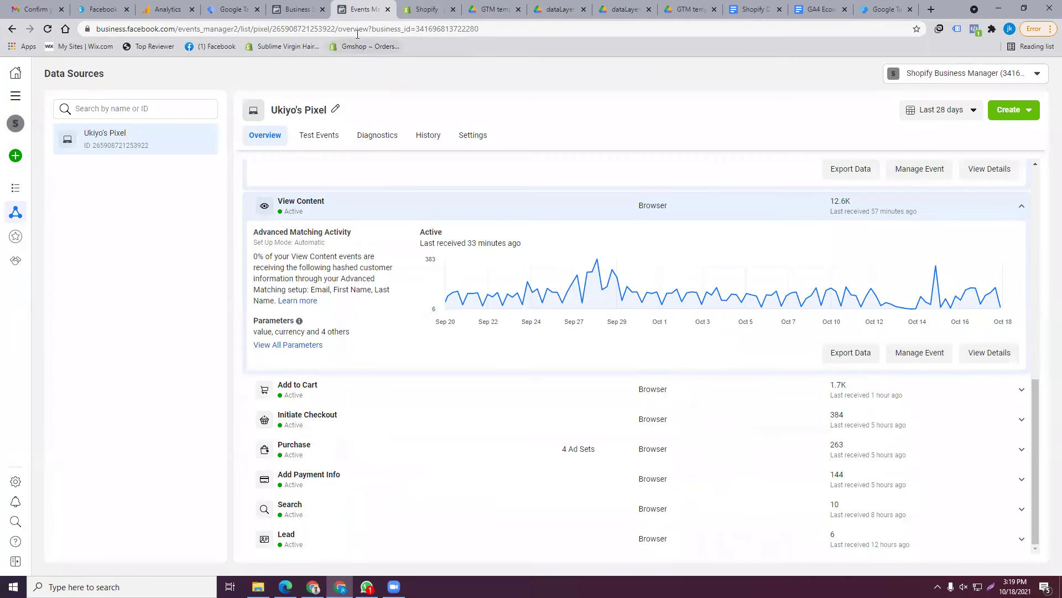
pyautogui.click(356, 29)
pyautogui.press('Return')
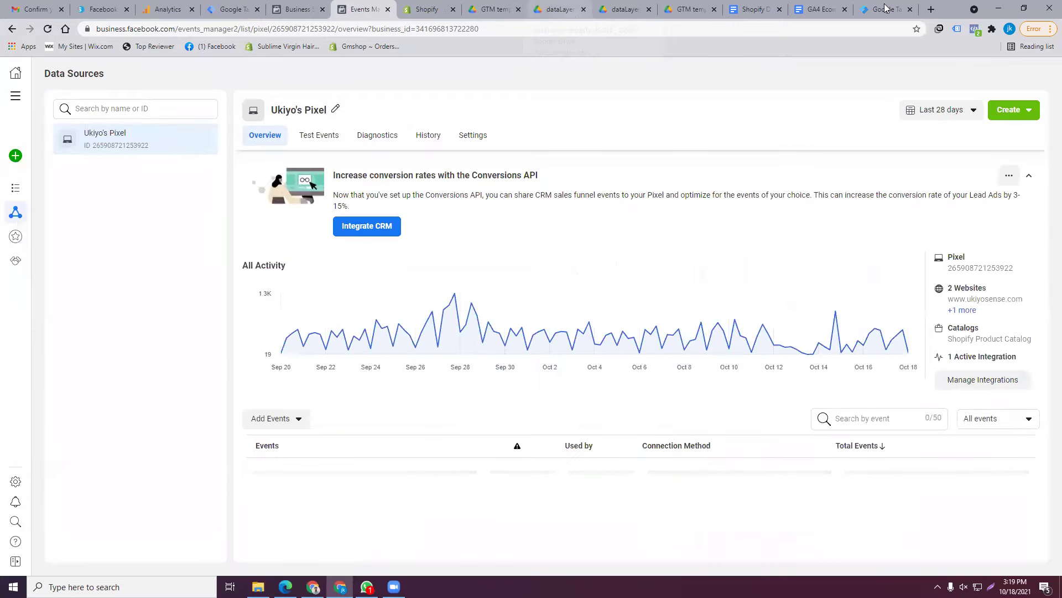
# Switch to Stape, sign in with the account e-mail and password, and save the login in the browser
pyautogui.click(885, 9)
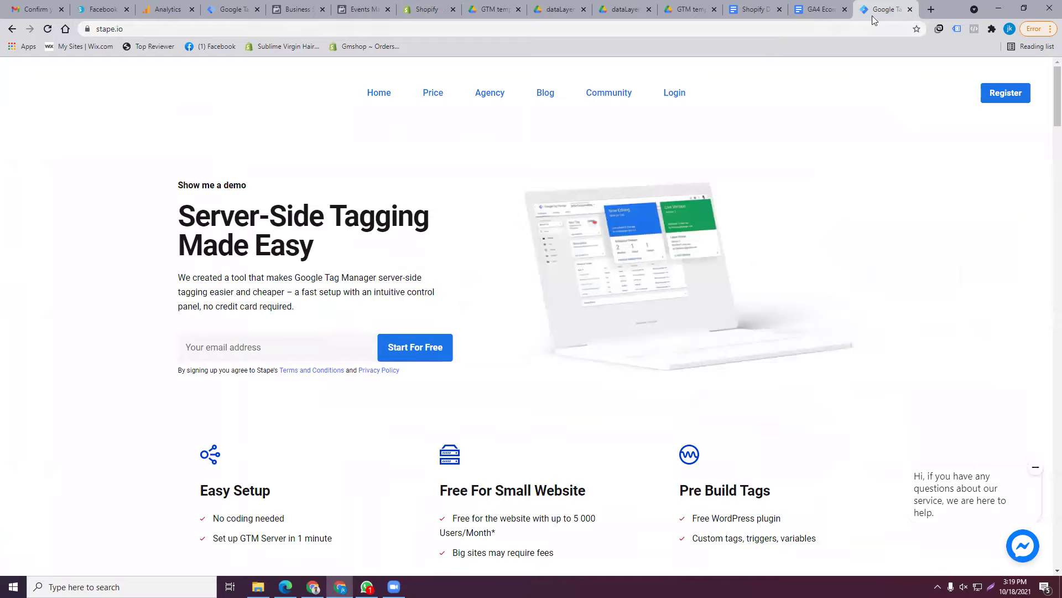
pyautogui.click(673, 94)
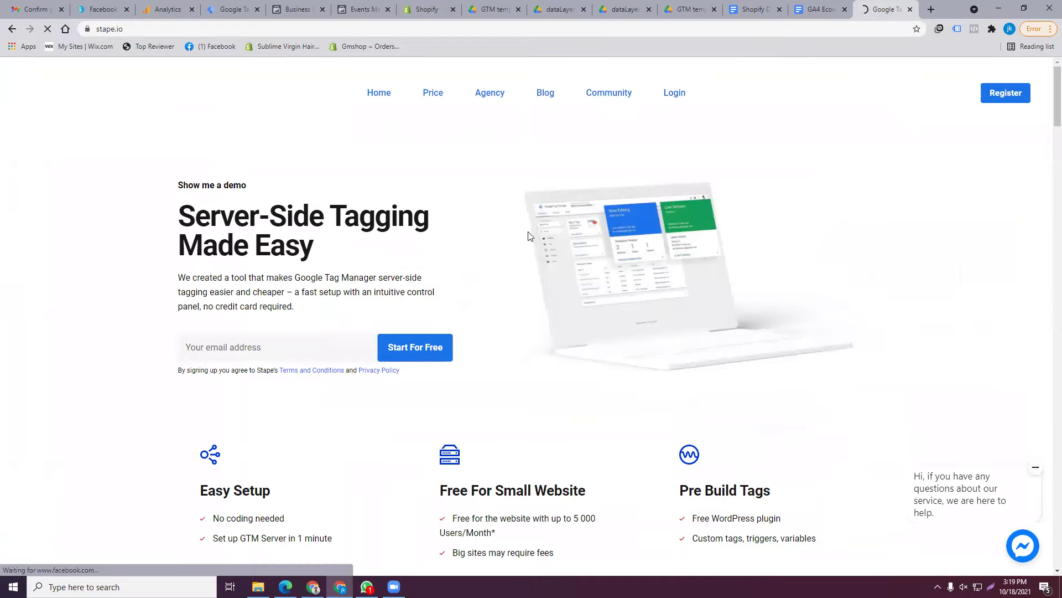
pyautogui.click(486, 275)
pyautogui.click(490, 288)
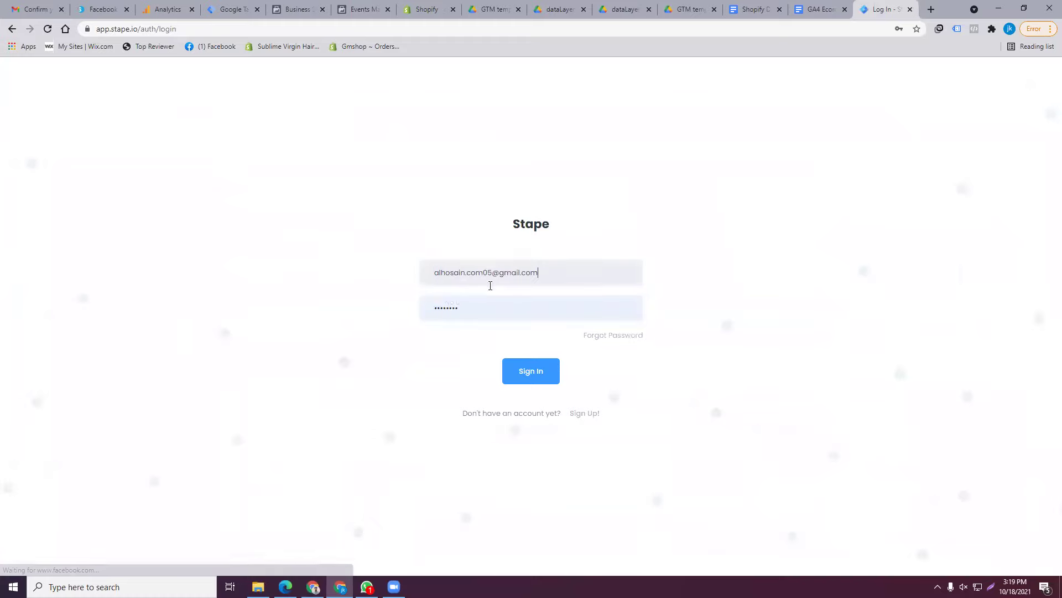
pyautogui.click(484, 303)
pyautogui.click(533, 365)
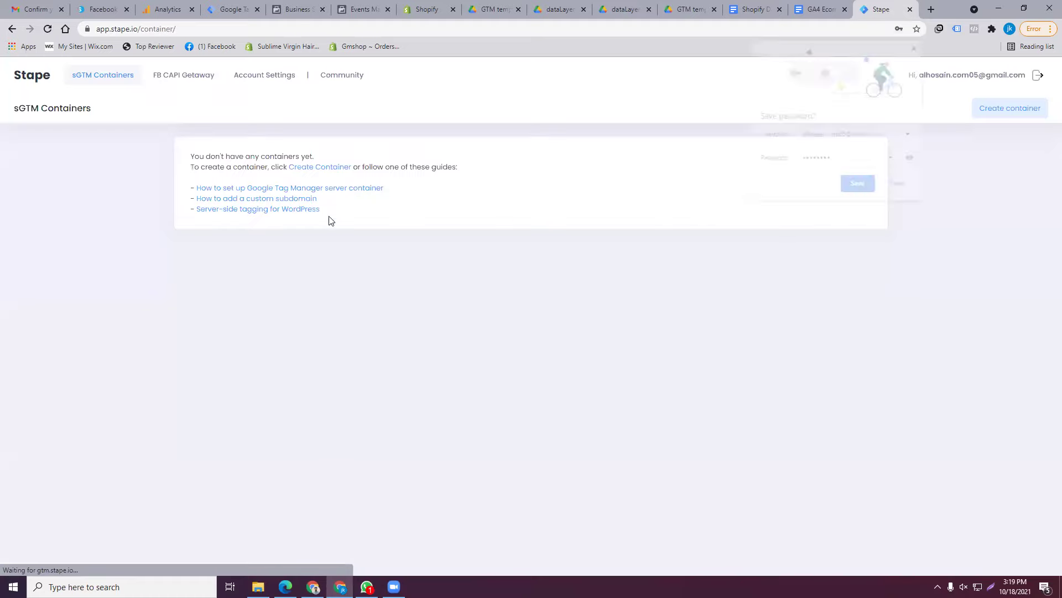
pyautogui.click(861, 187)
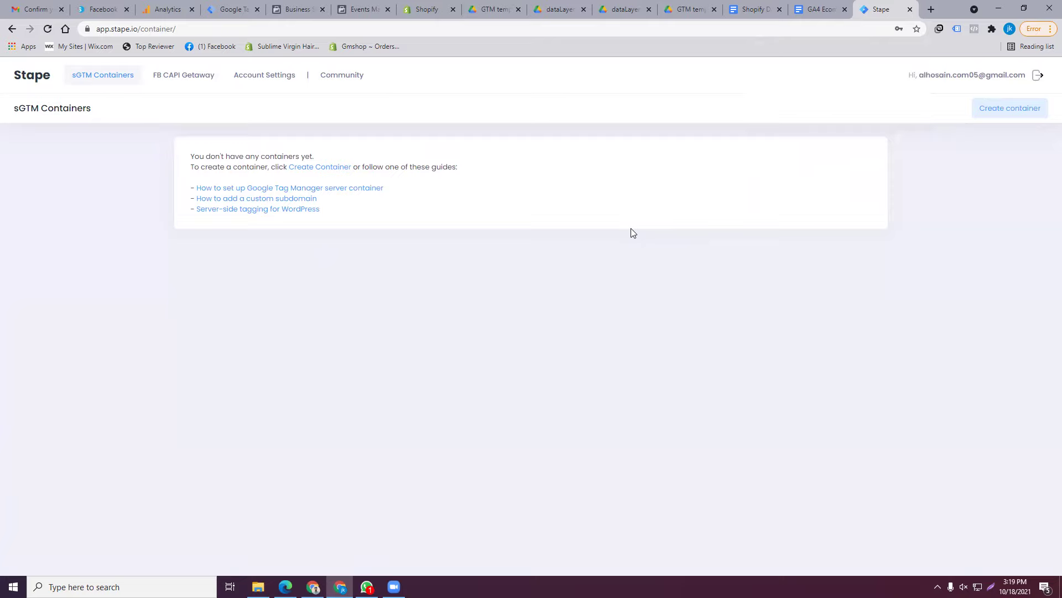
# Start a new sGTM container in Stape, then open the Ukiyo storefront from Shopify and copy its domain
pyautogui.click(1017, 111)
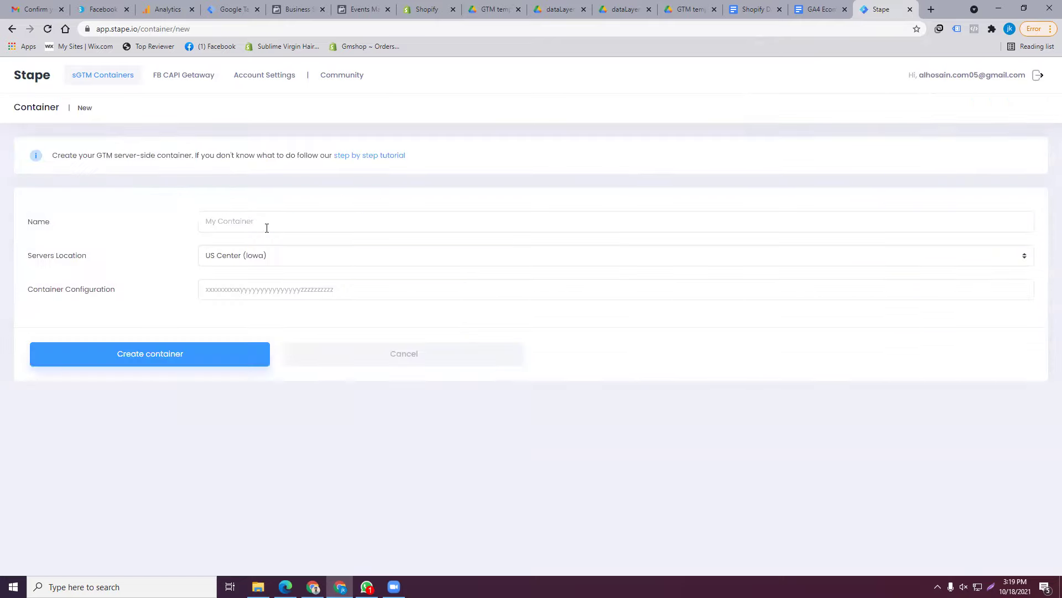
pyautogui.click(267, 224)
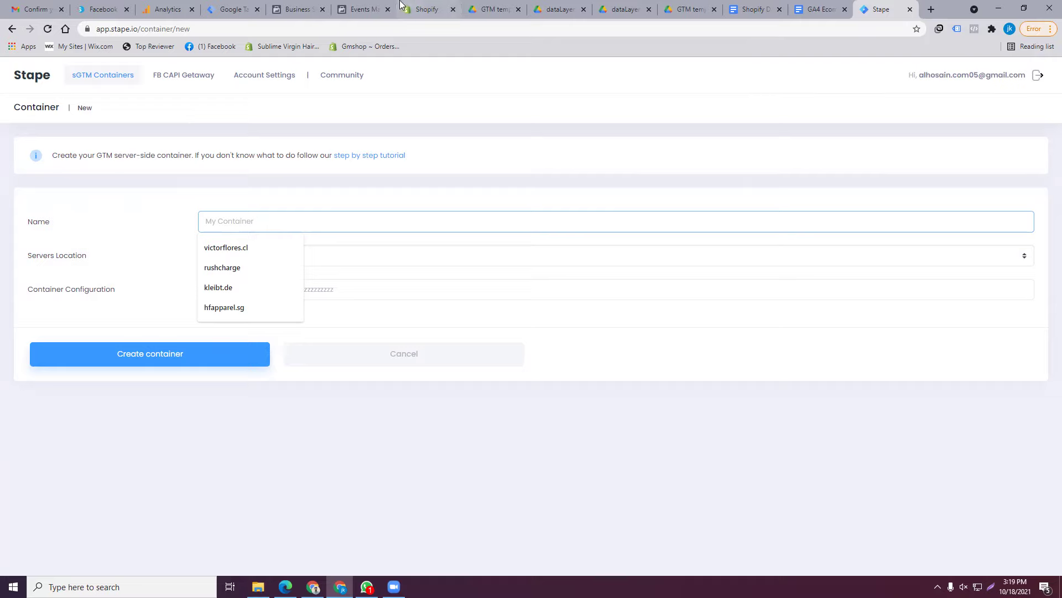
pyautogui.click(419, 12)
pyautogui.click(123, 299)
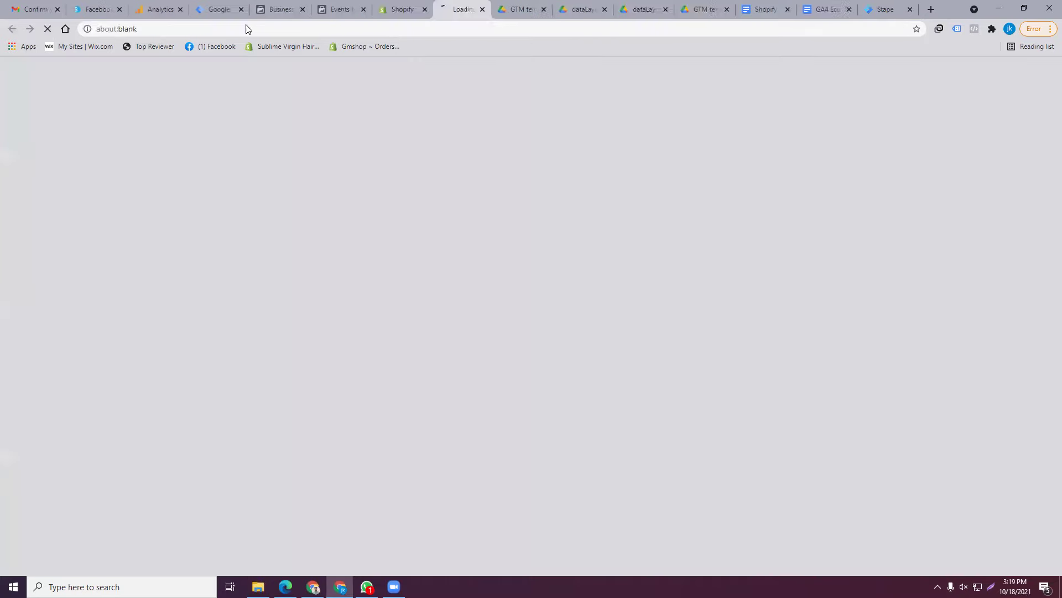
pyautogui.click(156, 28)
pyautogui.moveTo(196, 29); pyautogui.dragTo(139, 33)
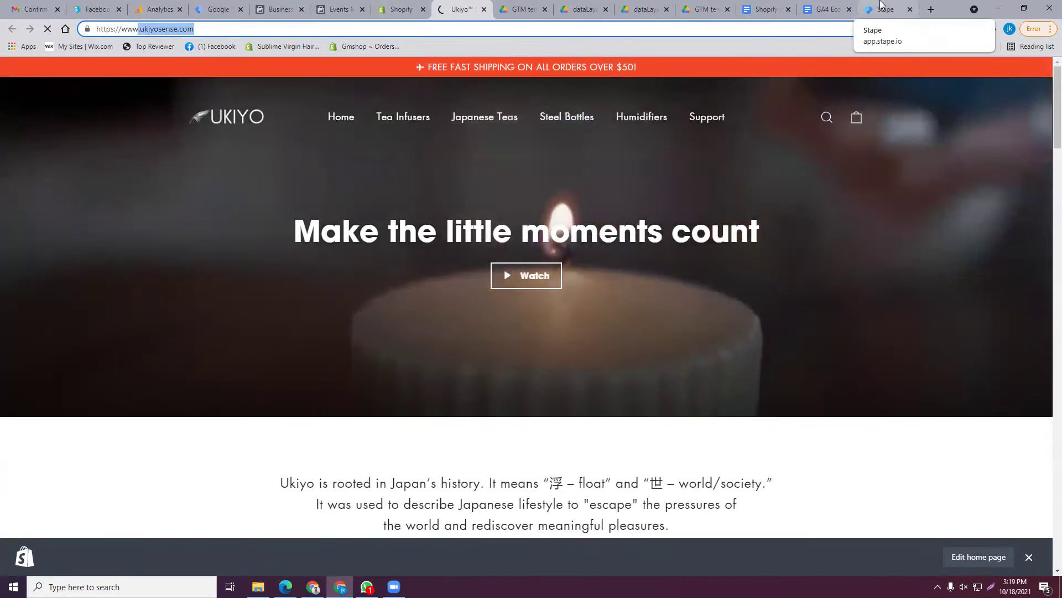
# Enter ukiyosense.com as the new Stape container's name
pyautogui.click(885, 9)
pyautogui.click(323, 222)
pyautogui.write('ukiyosense.com')
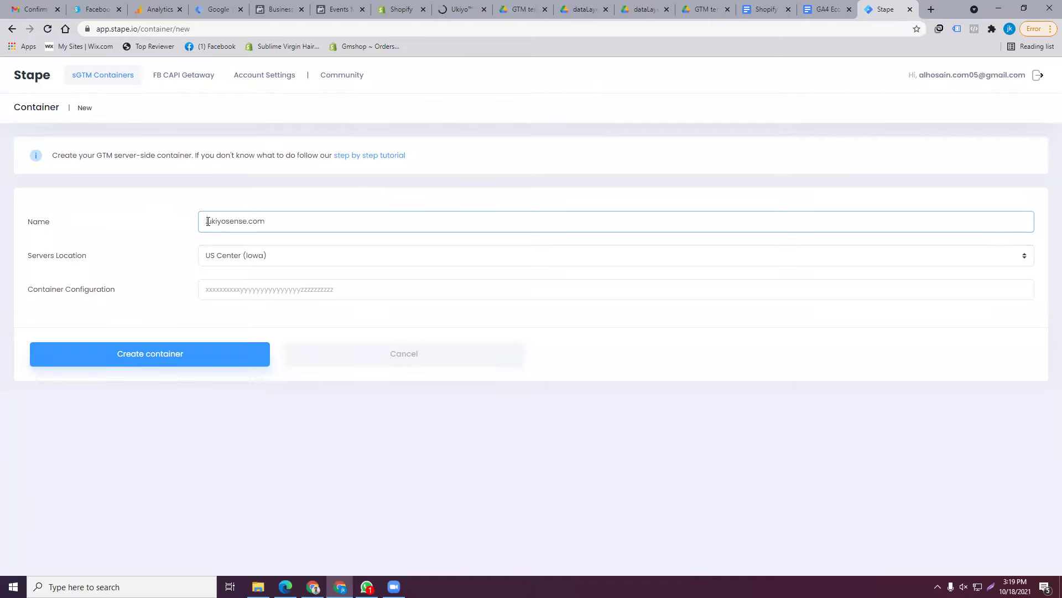
pyautogui.press('Home')
pyautogui.press('Delete')
pyautogui.click(262, 292)
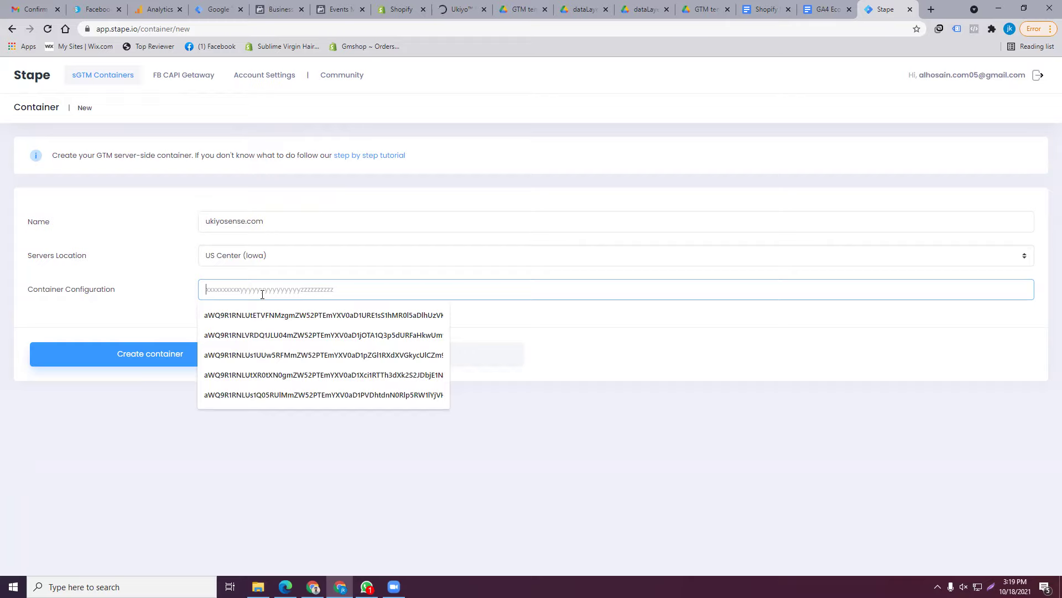
# Change the new container's name to Ukiyosense - Server
pyautogui.click(295, 222)
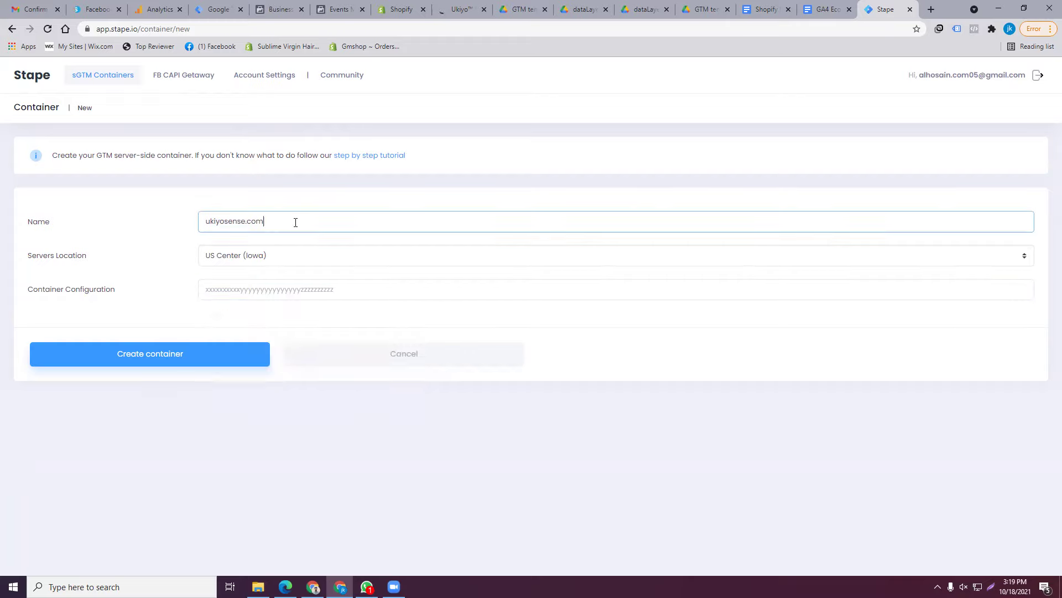
pyautogui.press('BackSpace')
pyautogui.press('BackSpace')
pyautogui.press('BackSpace')
pyautogui.click(208, 219)
pyautogui.press('BackSpace')
pyautogui.write('Ukiyosense - Server')
pyautogui.hotkey('ctrl', '4')
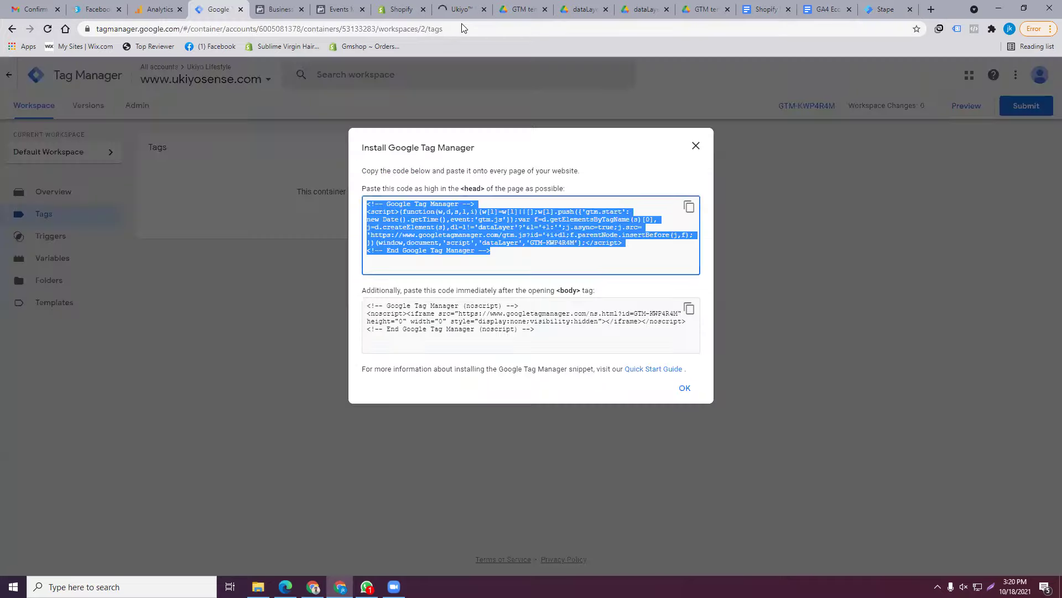
pyautogui.click(686, 389)
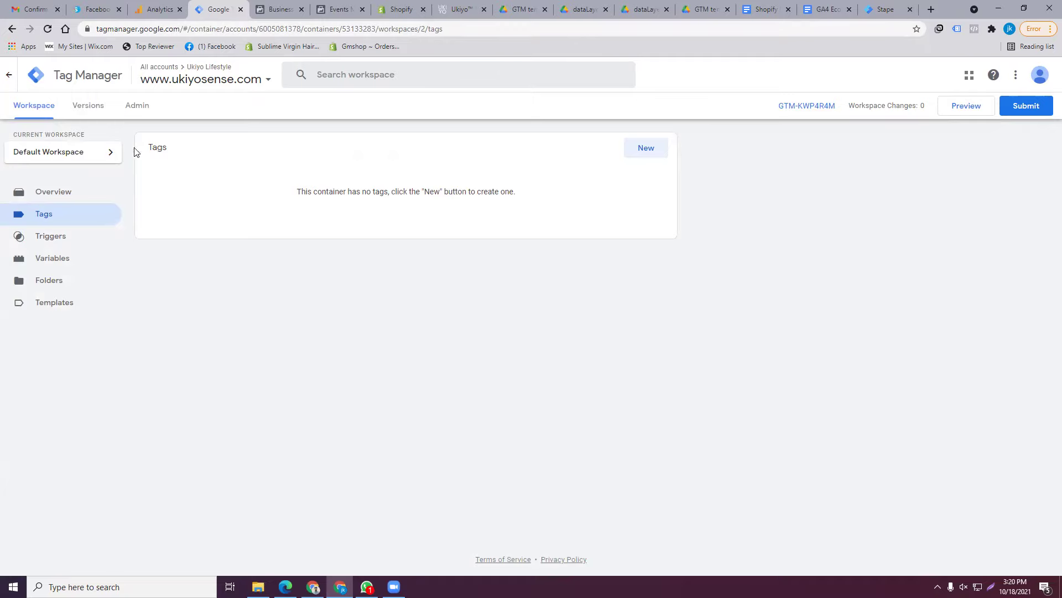
pyautogui.click(134, 110)
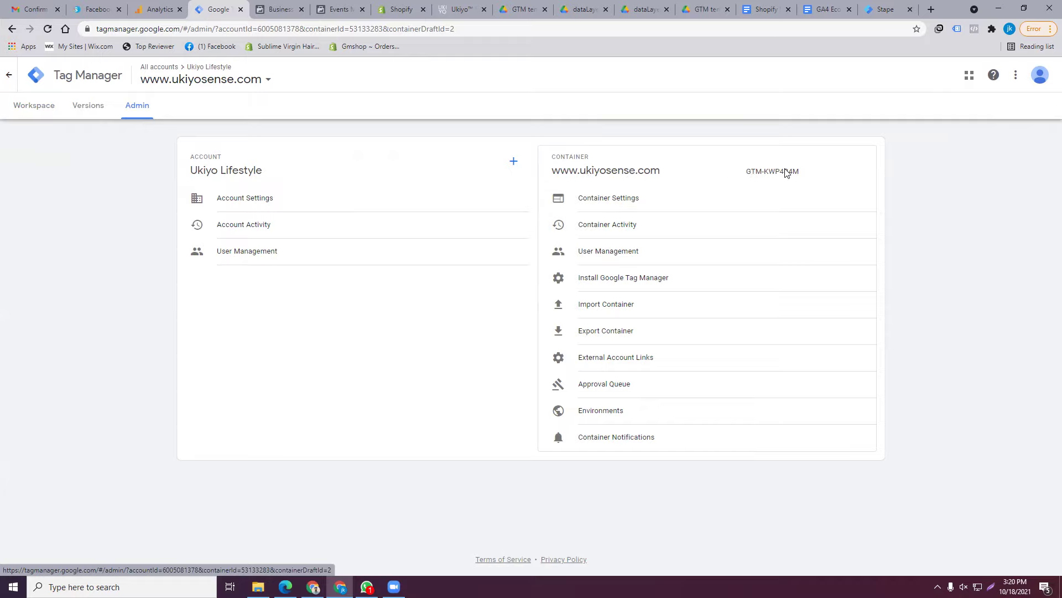
pyautogui.click(609, 201)
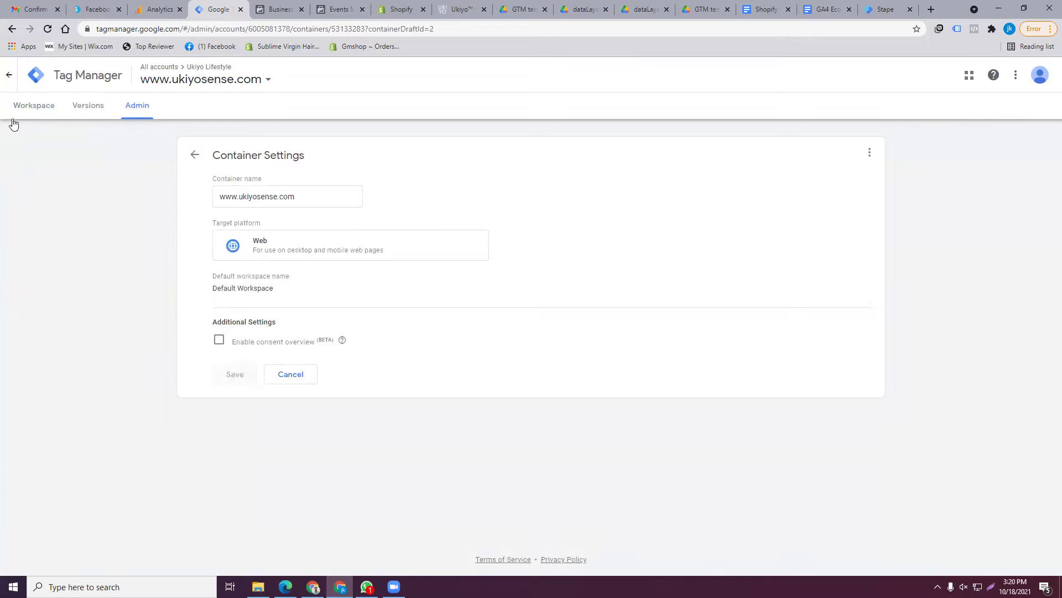
pyautogui.click(30, 111)
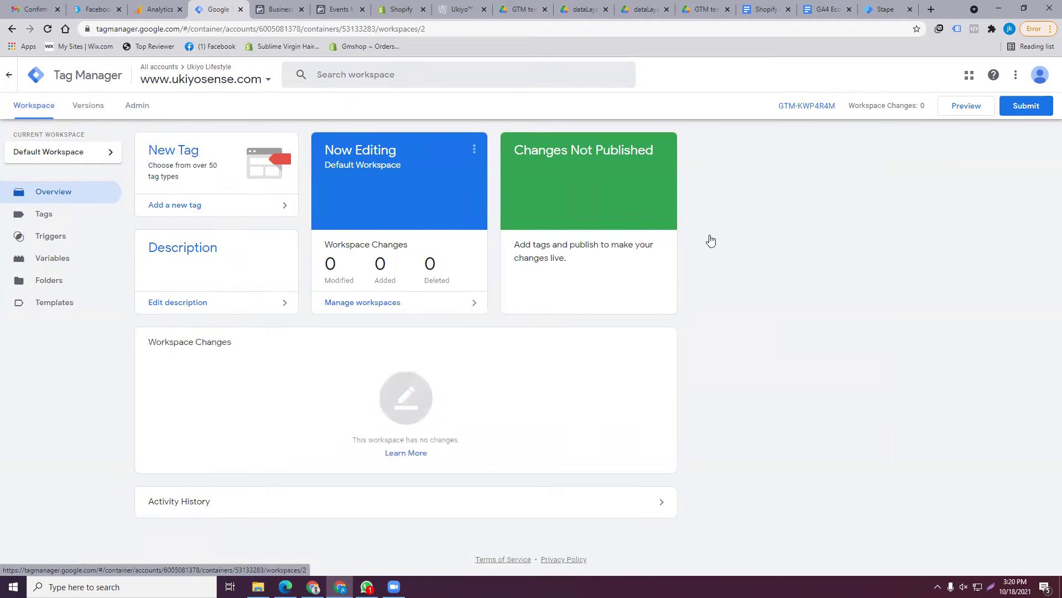
pyautogui.click(138, 107)
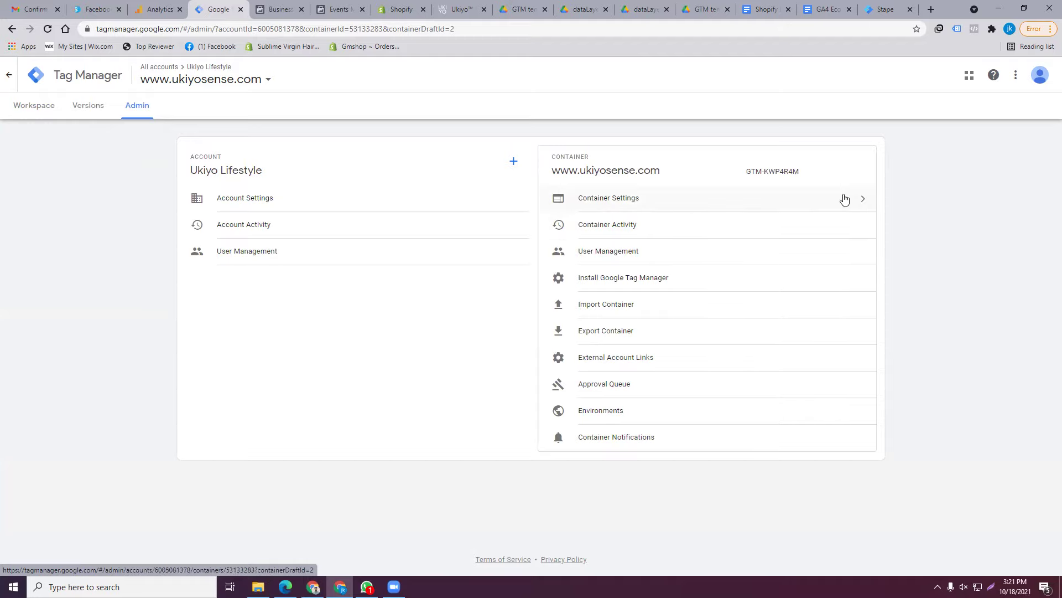
pyautogui.click(647, 198)
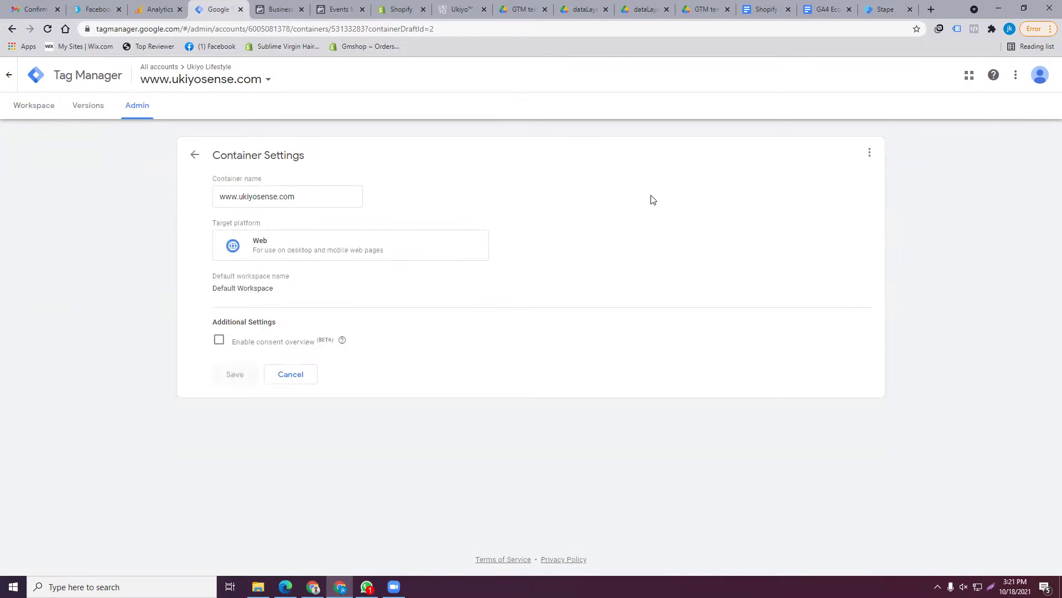
pyautogui.click(194, 155)
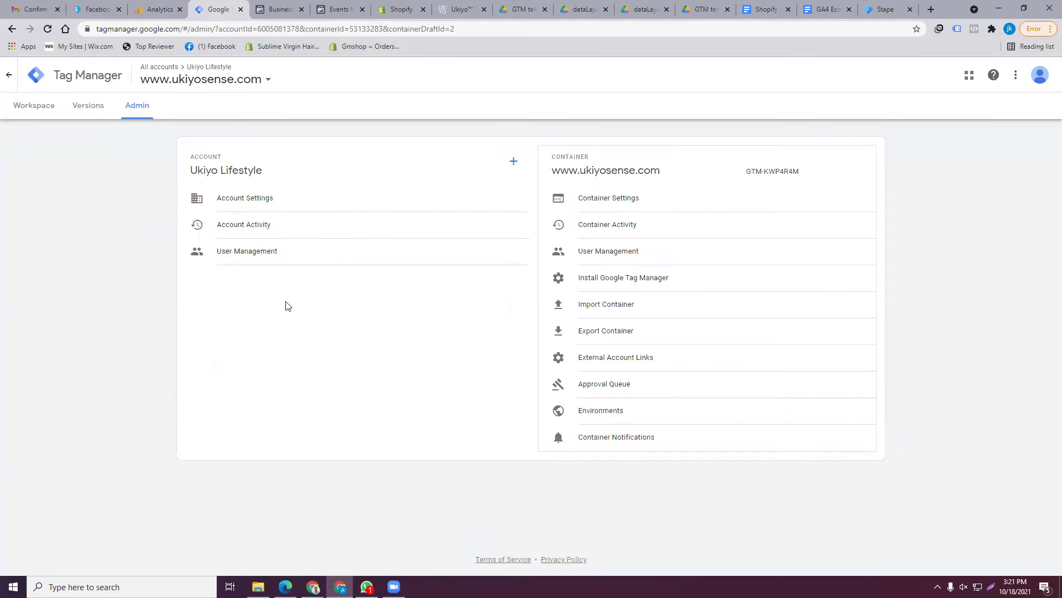
# Open the container's user management and check the signed-in user's role and account details
pyautogui.click(596, 254)
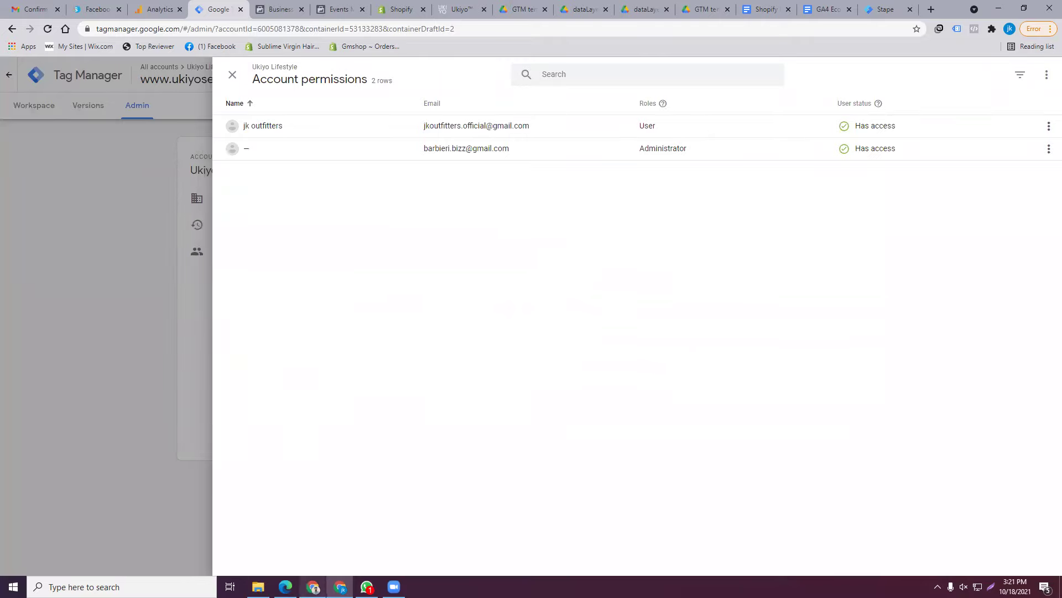
pyautogui.click(313, 586)
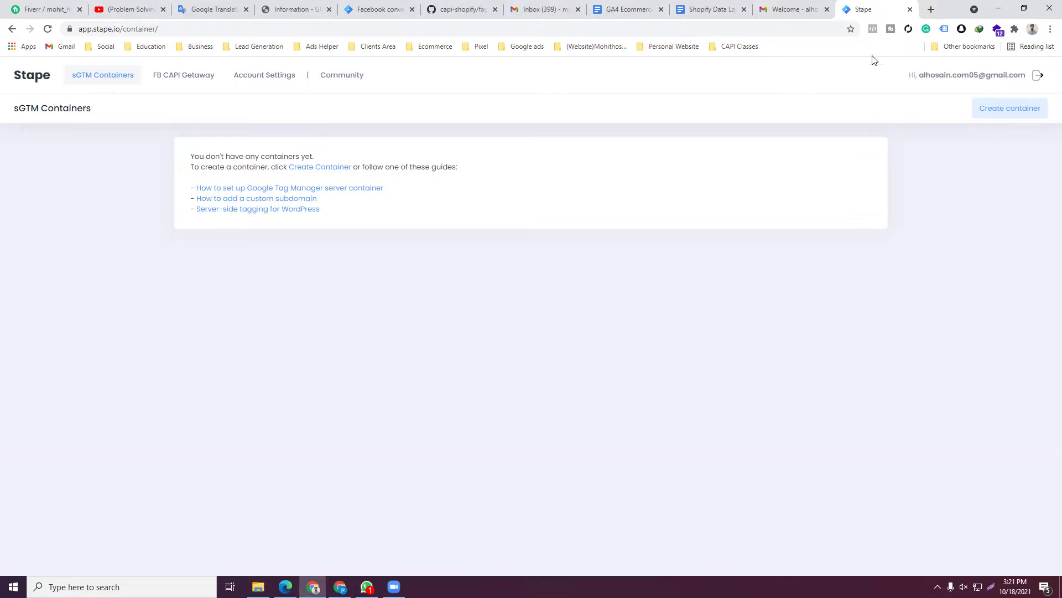
pyautogui.click(340, 586)
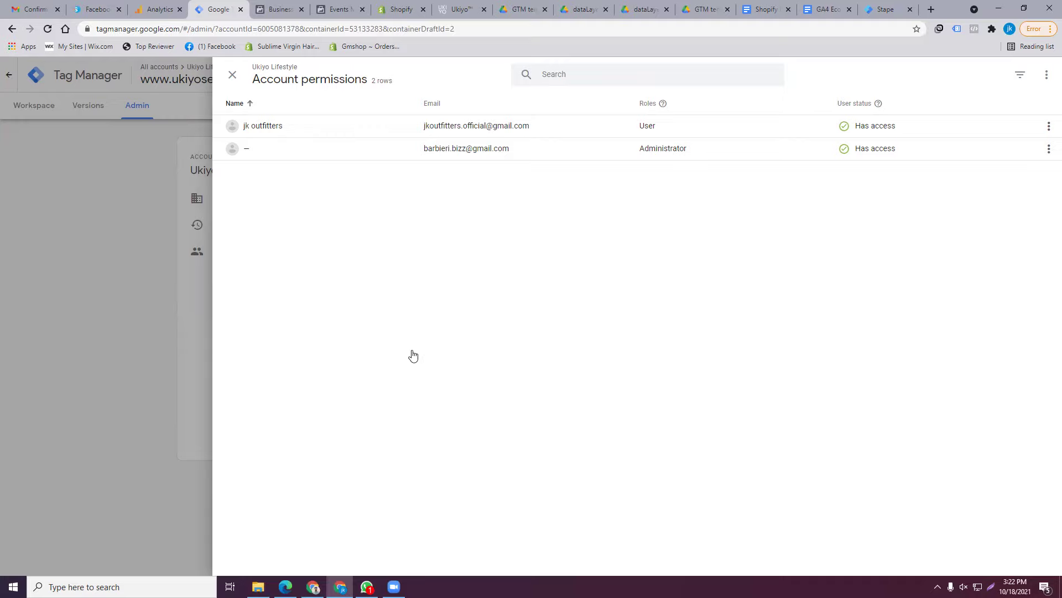
pyautogui.click(1048, 126)
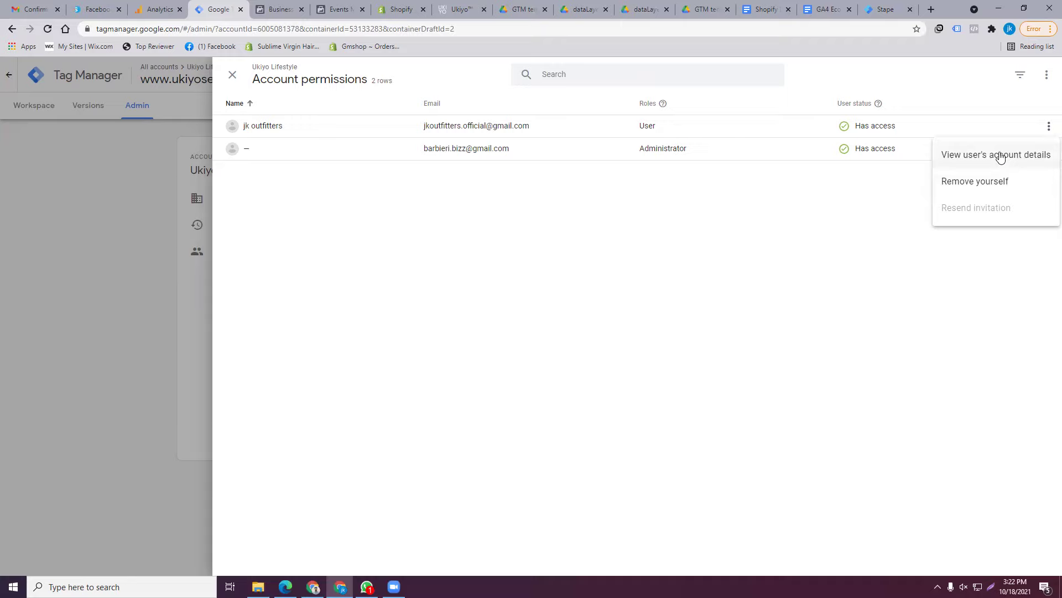
pyautogui.click(1000, 157)
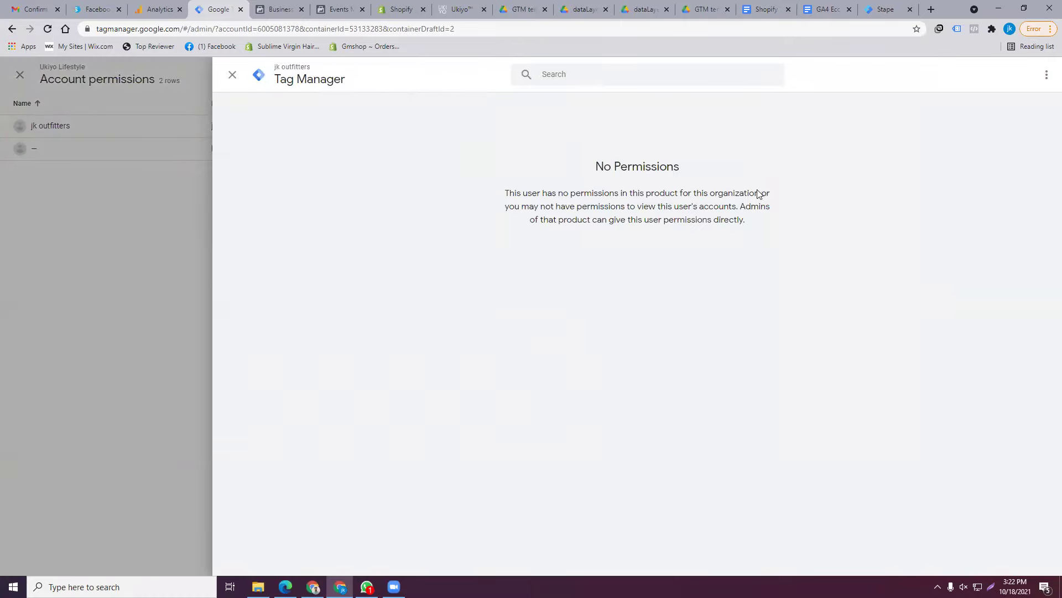
pyautogui.click(233, 75)
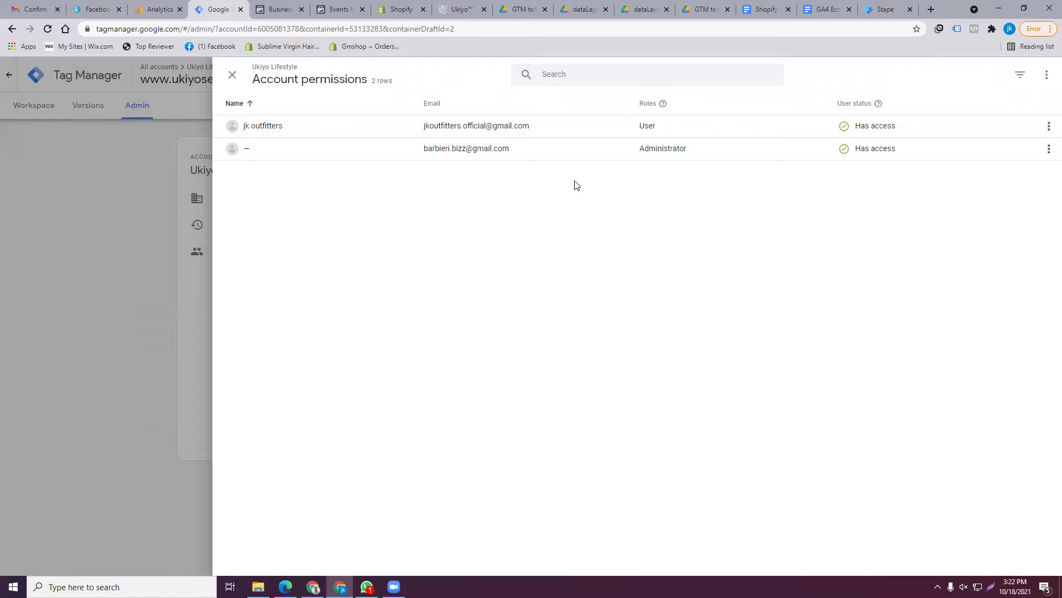
pyautogui.click(393, 587)
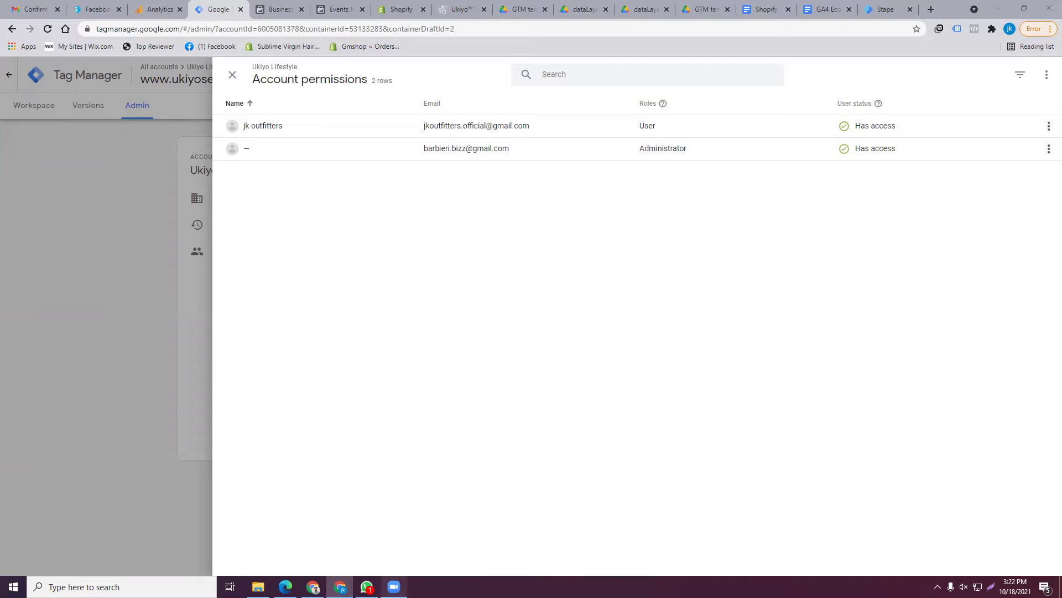